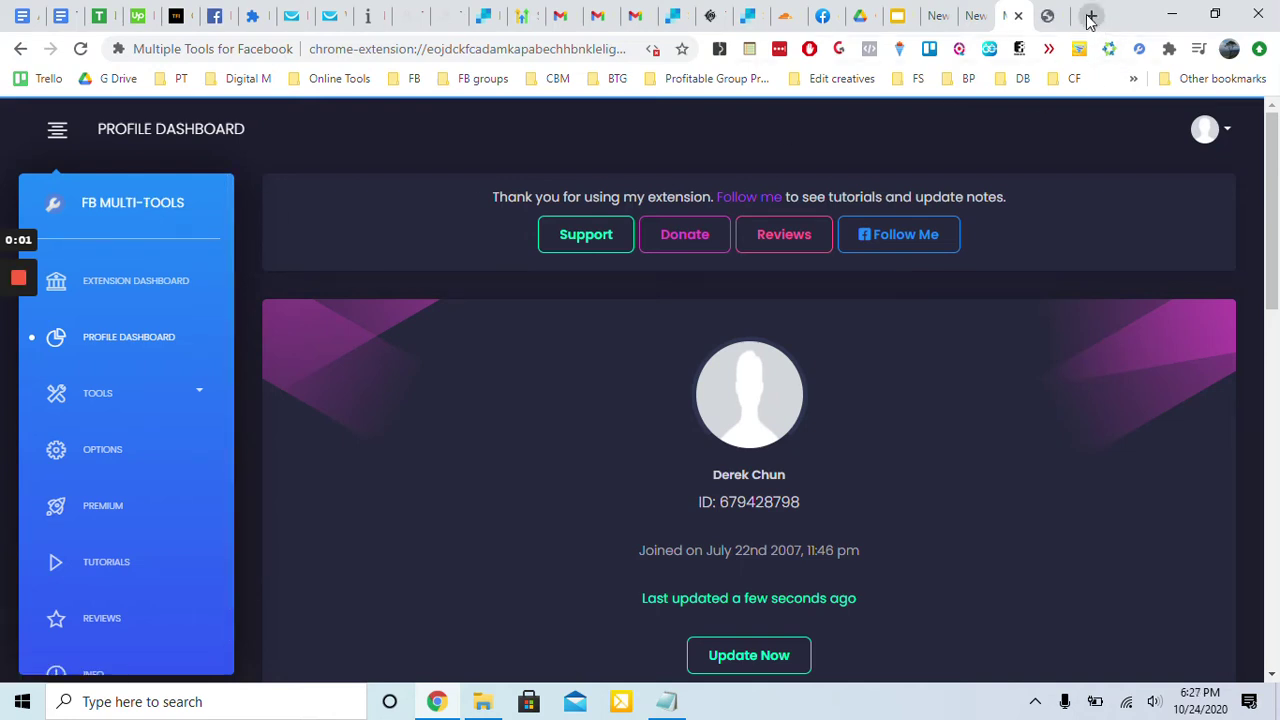
From the extension website's tab, search Google for 'chrome extension mutliple tools for facbeook'
click(1049, 15)
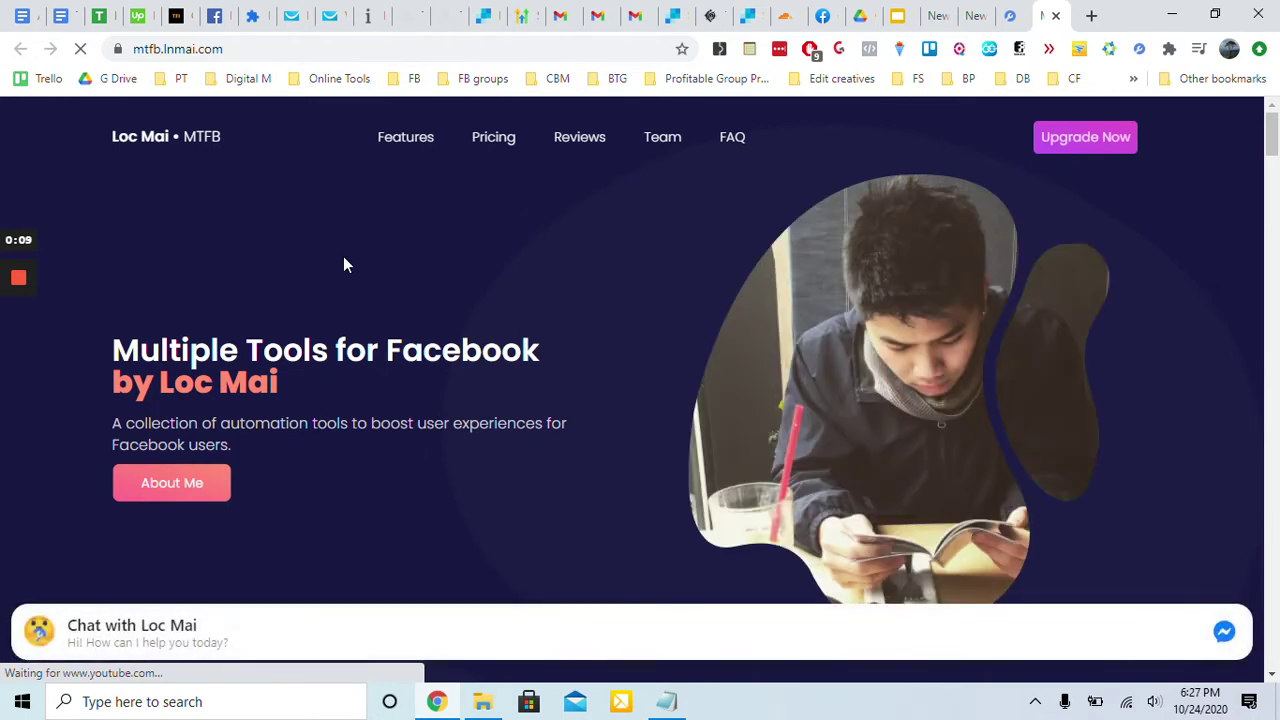
click(431, 48)
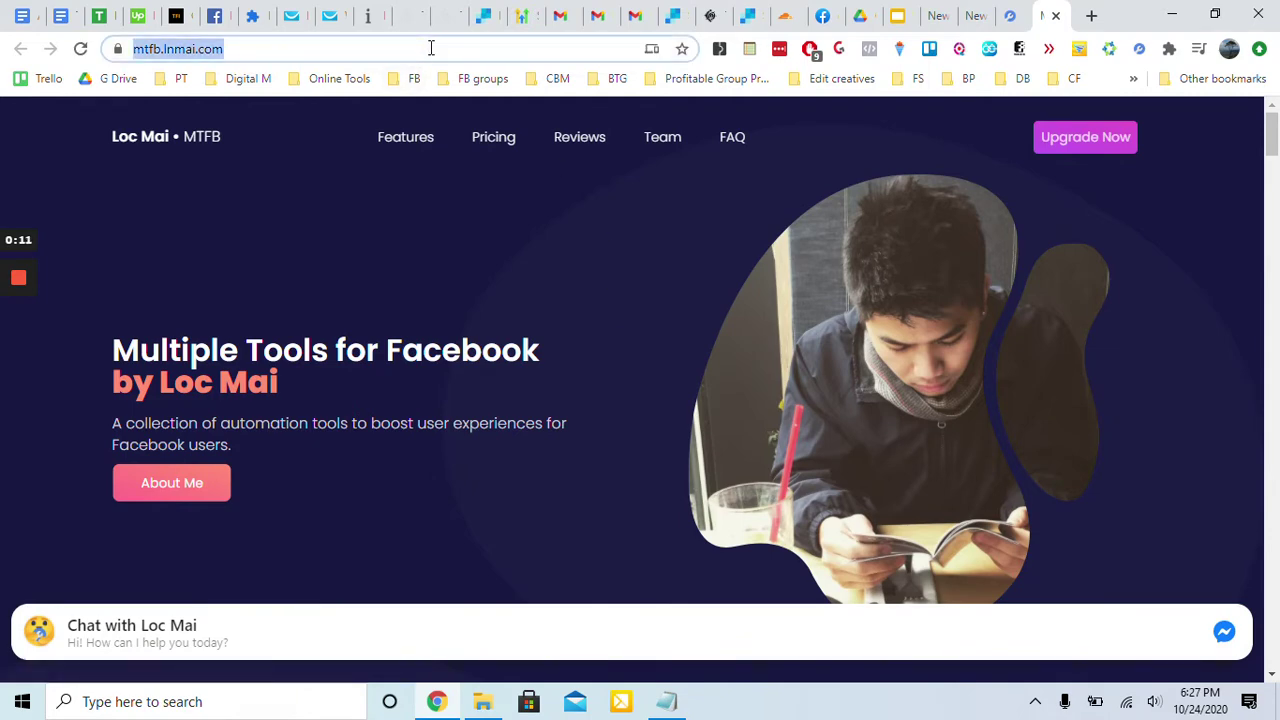
text(chrome extens)
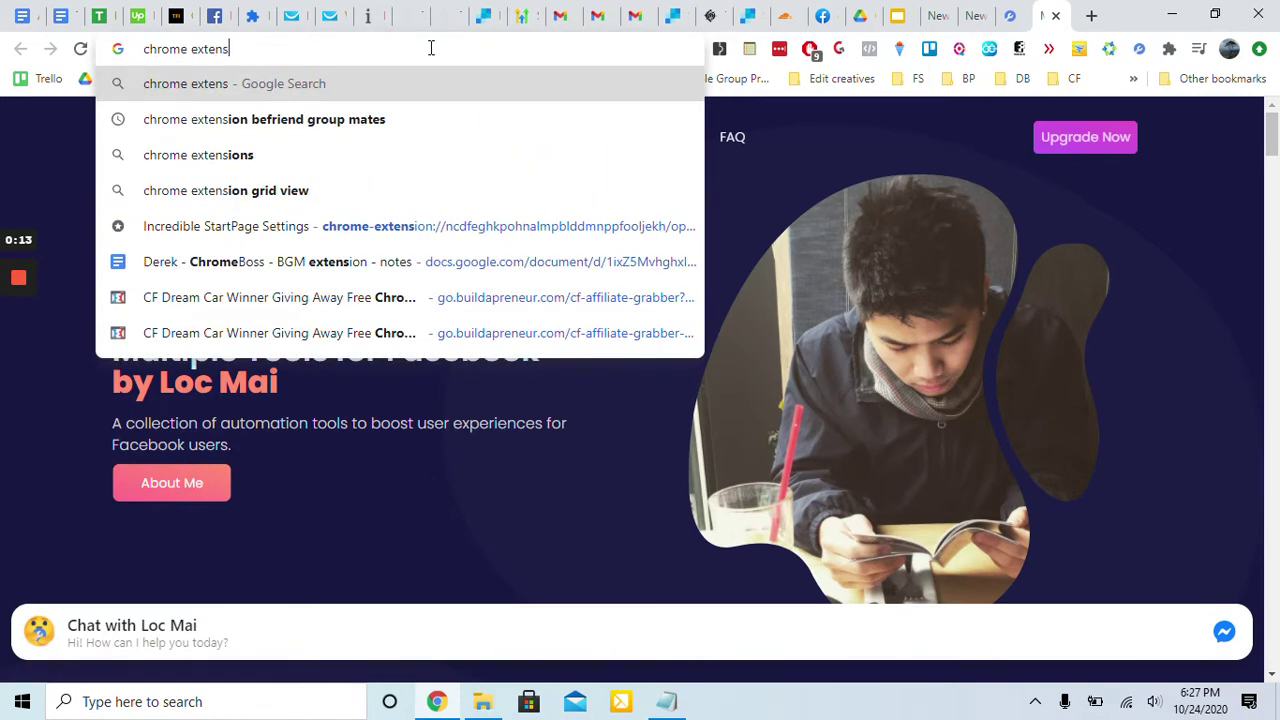
text(ion mutliple)
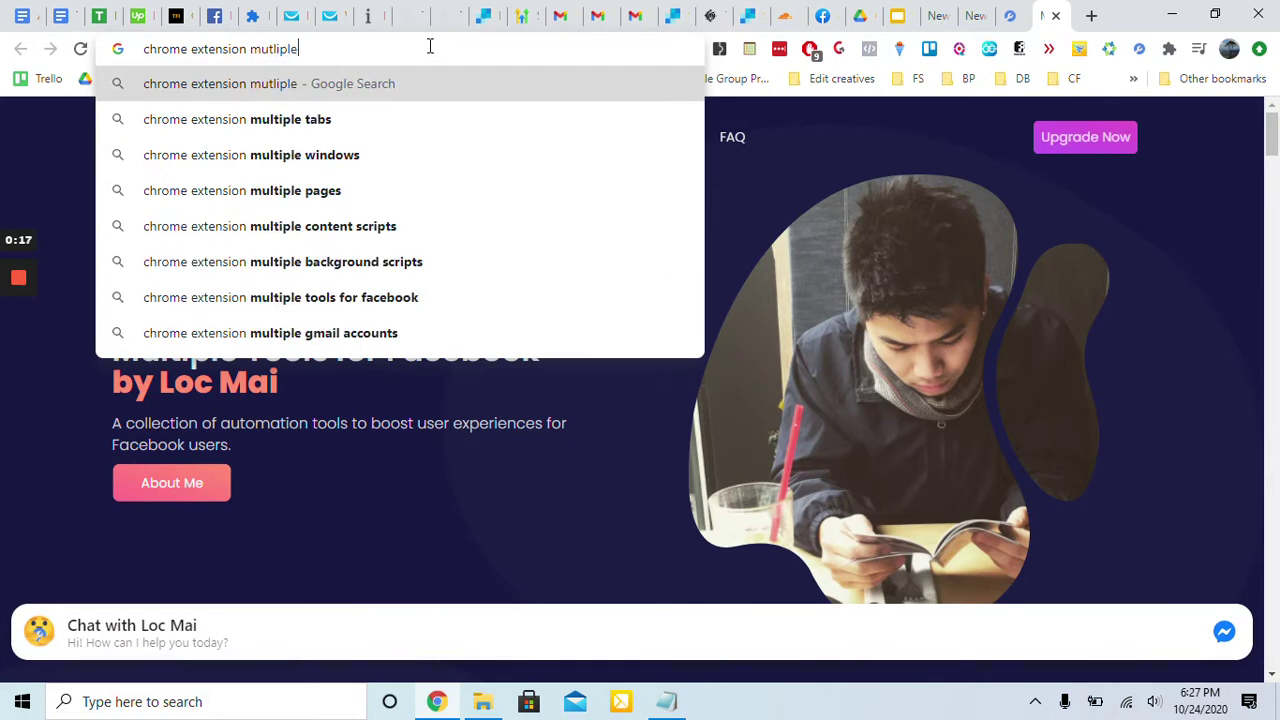
text( tools for facbeook)
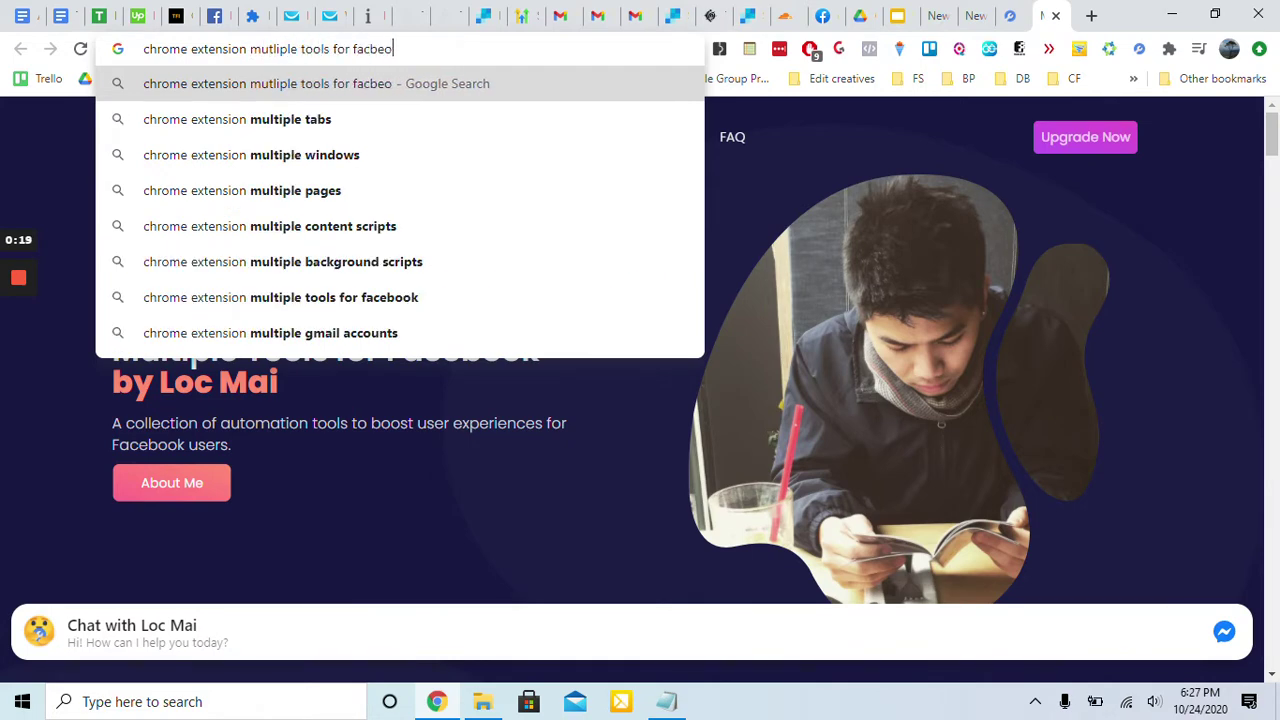
key(Return)
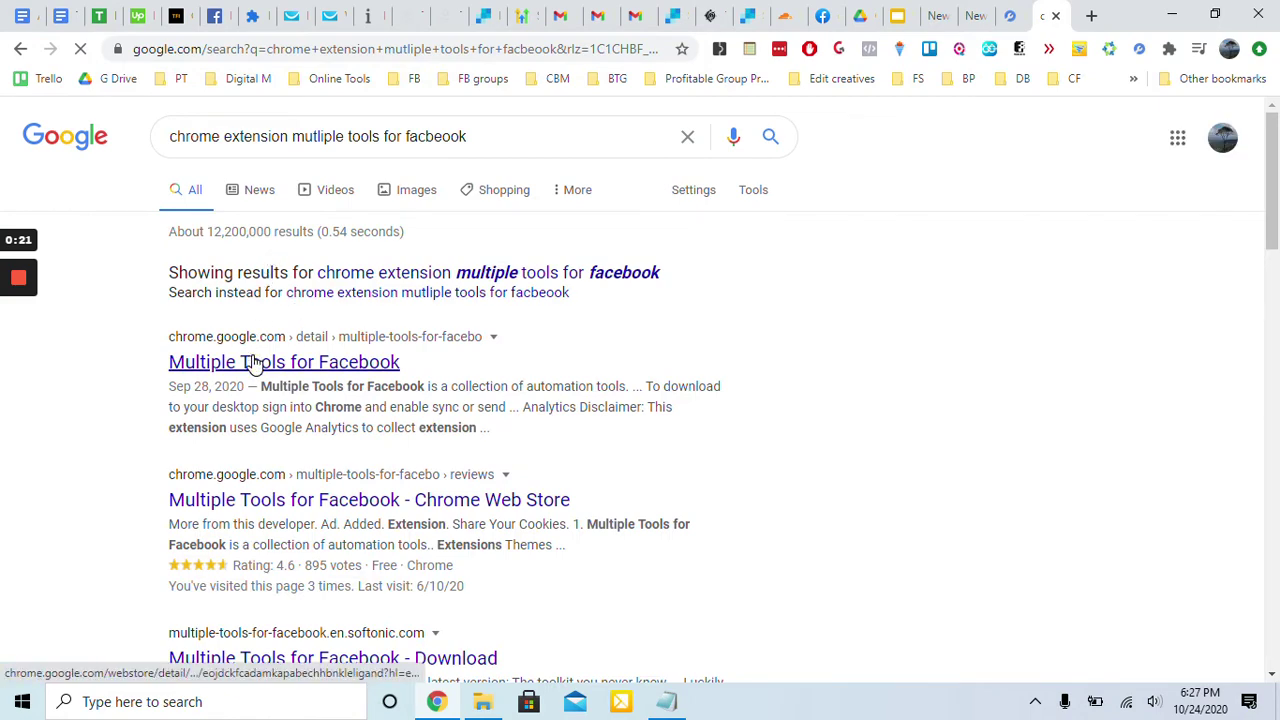
Open the Multiple Tools for Facebook Chrome Web Store listing and browse its details
click(252, 370)
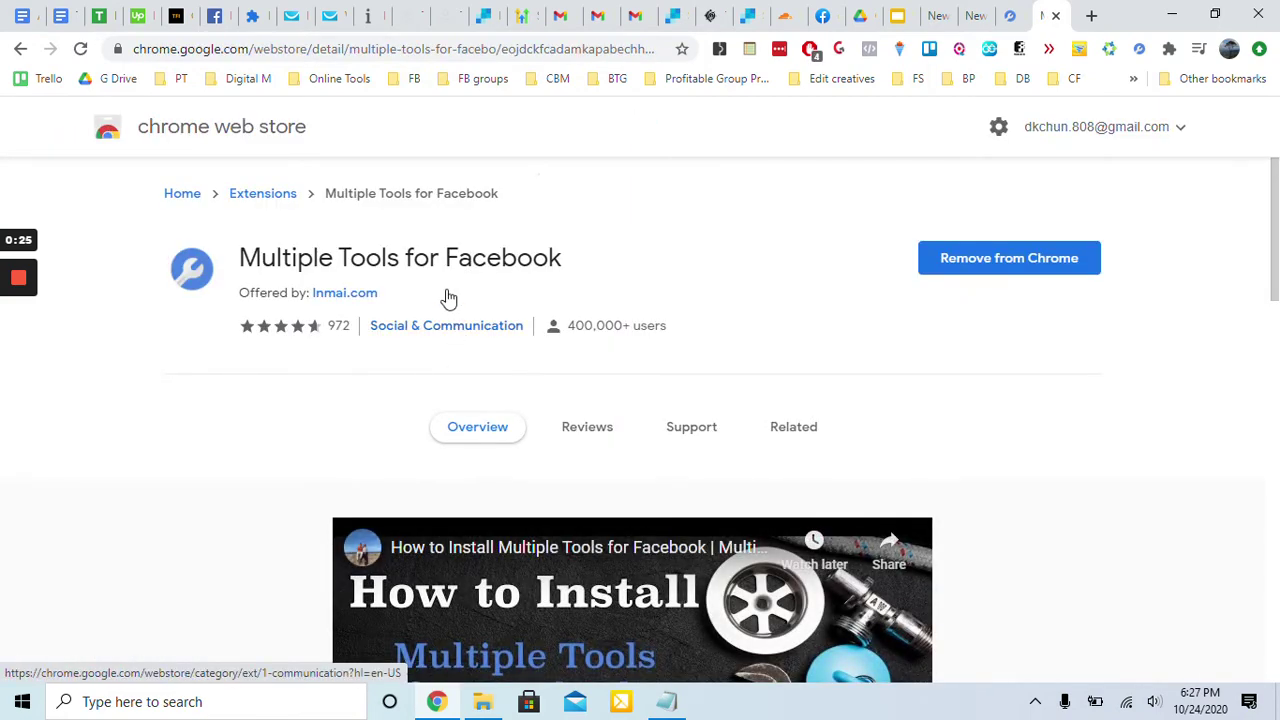
scroll(400, 320, down, 1)
scroll(394, 345, up, 1)
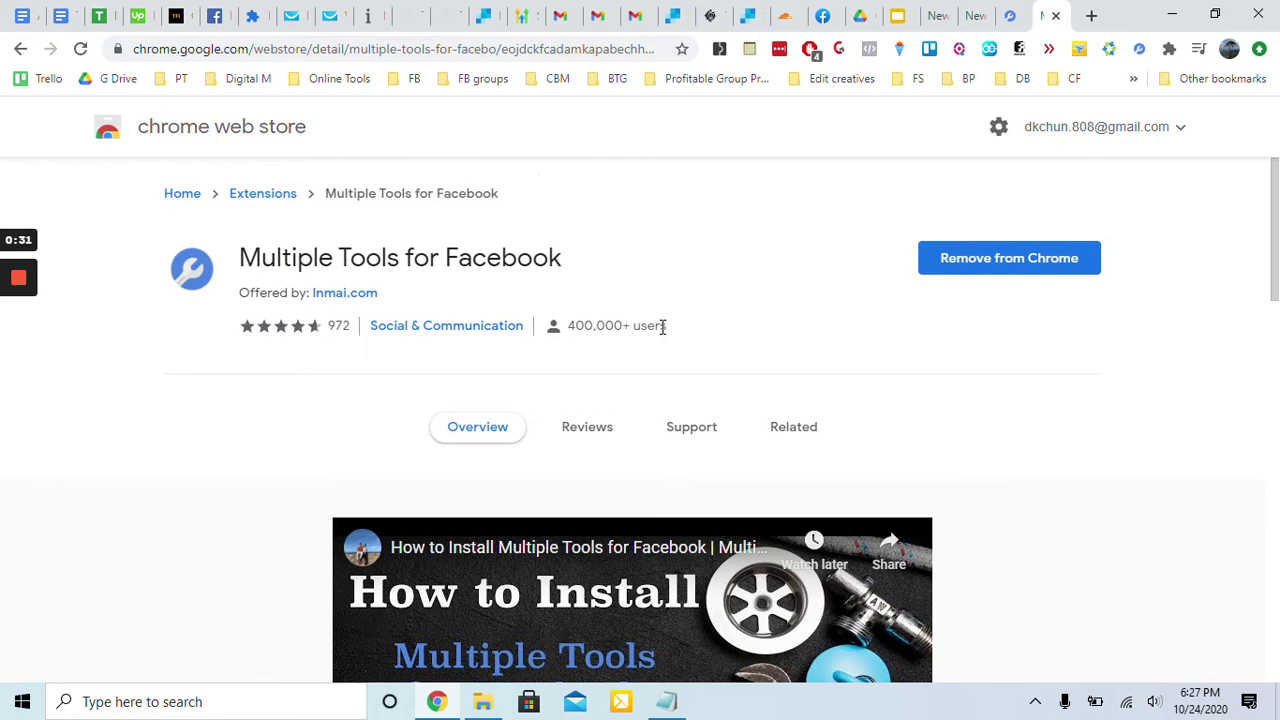
scroll(599, 335, down, 1)
scroll(591, 351, up, 1)
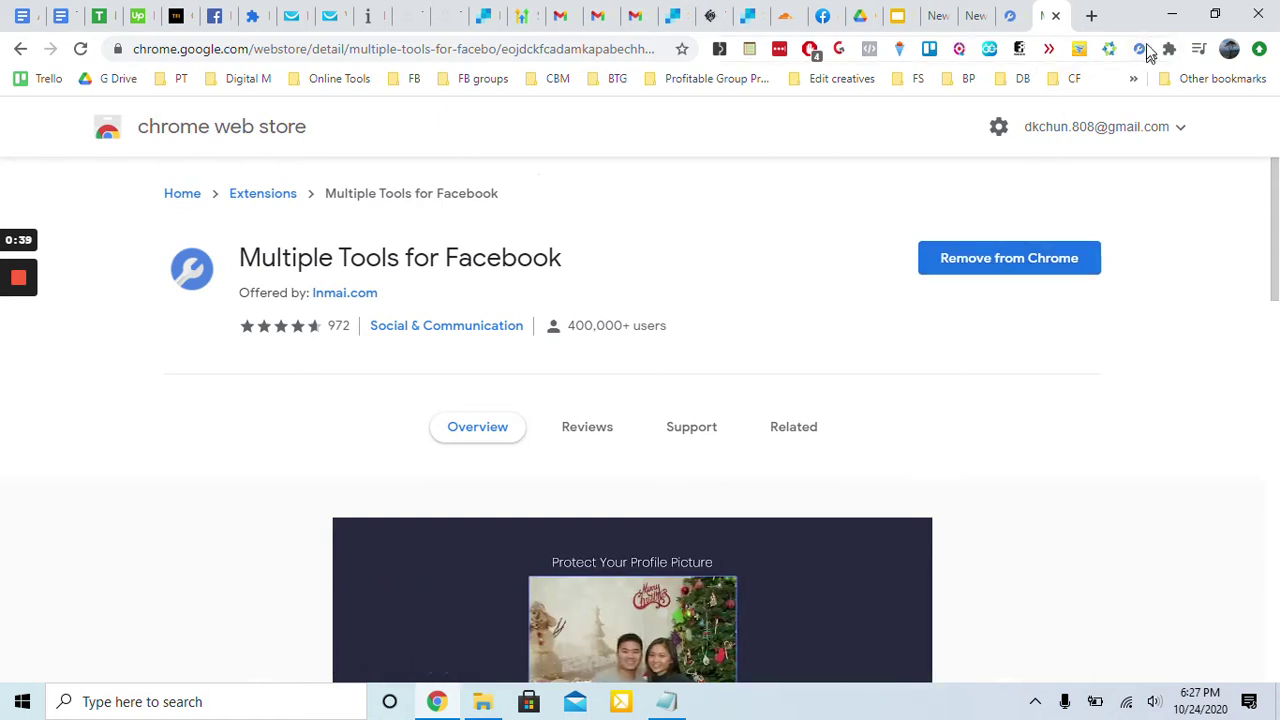
Return to the extension dashboard tab and expand the Tools section in the sidebar
click(1017, 12)
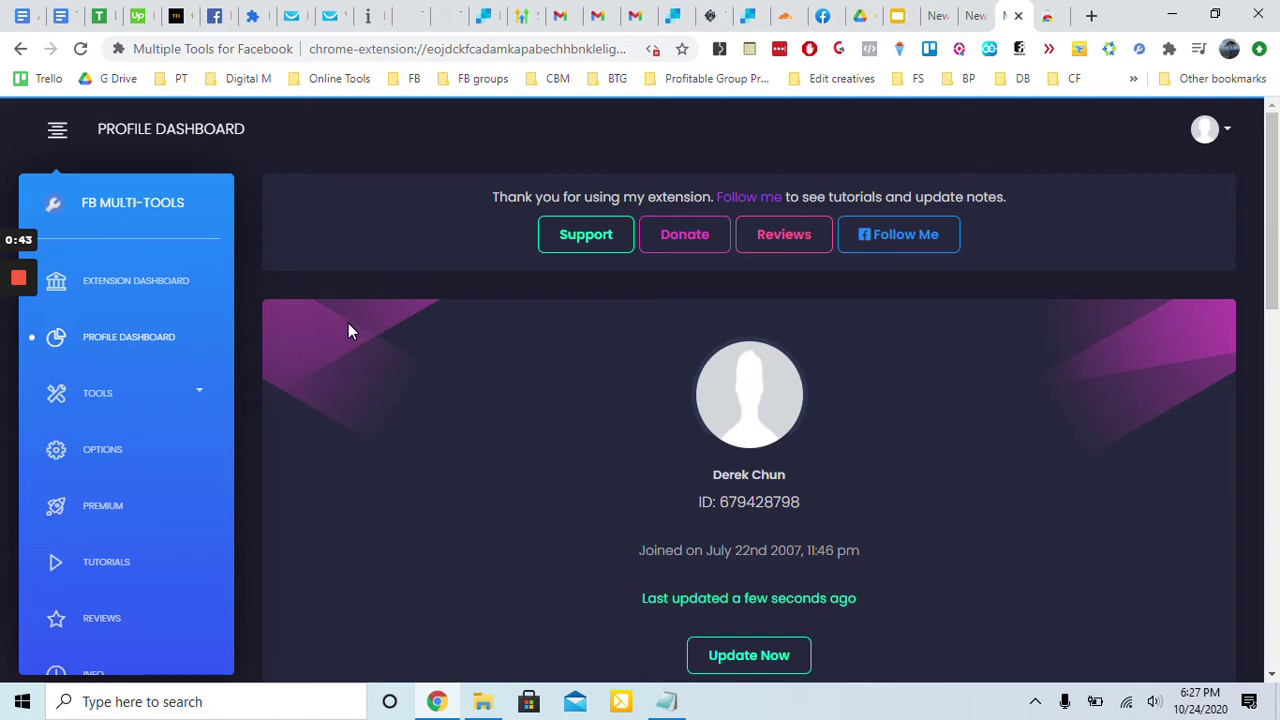
scroll(349, 331, down, 4)
scroll(417, 366, up, 4)
scroll(392, 372, down, 1)
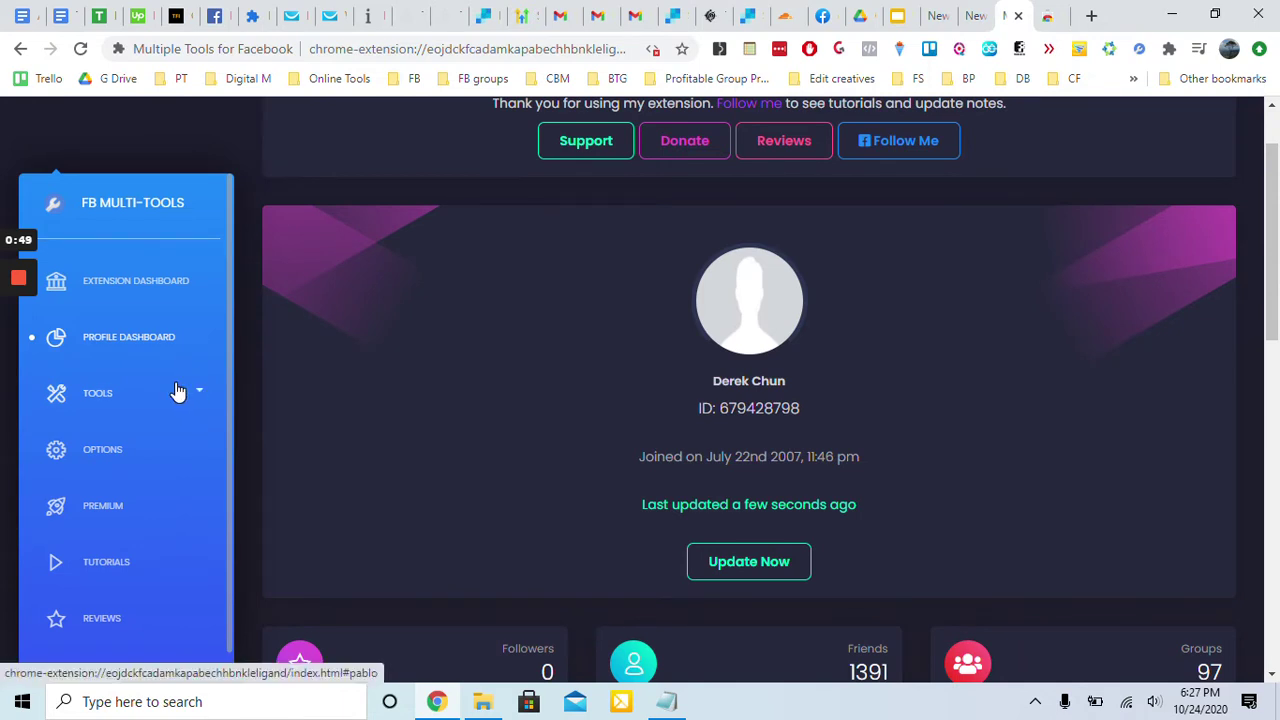
click(174, 393)
scroll(149, 409, down, 5)
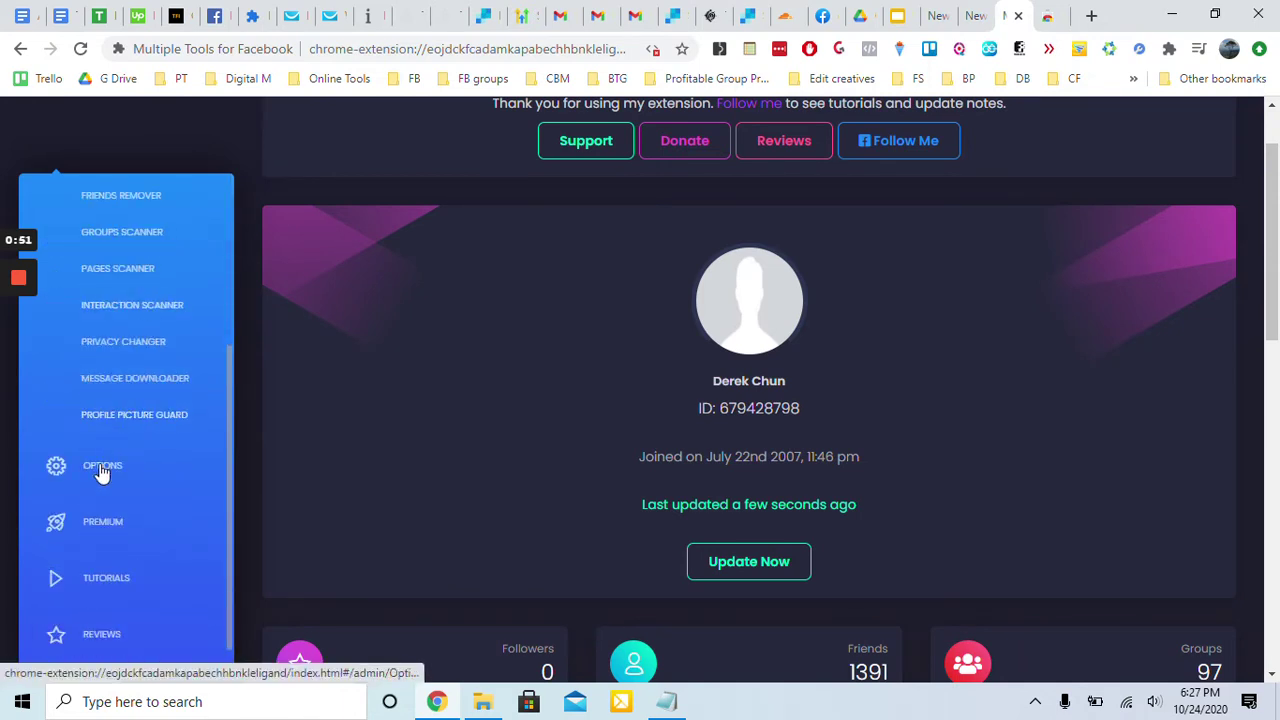
Open Premium, dismiss the already-Premium notice, and browse the mid $10, pro $20 and elite $30 plans
click(102, 482)
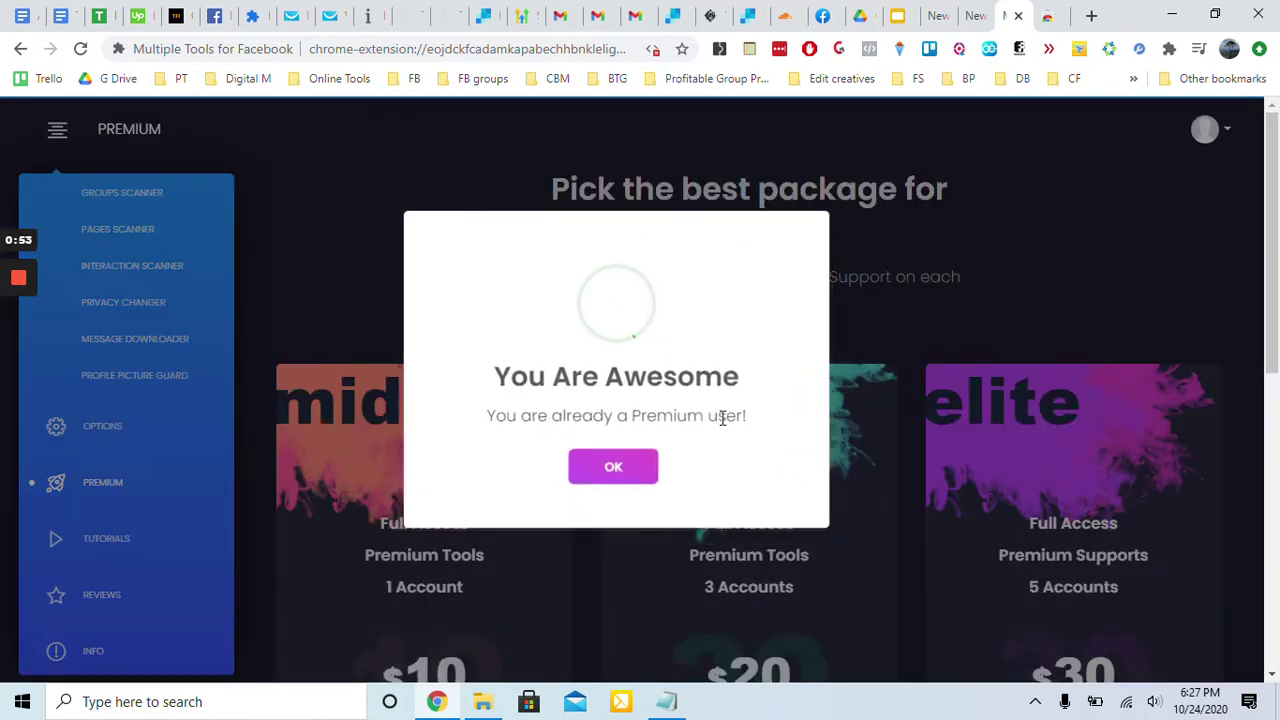
click(620, 472)
scroll(442, 430, down, 2)
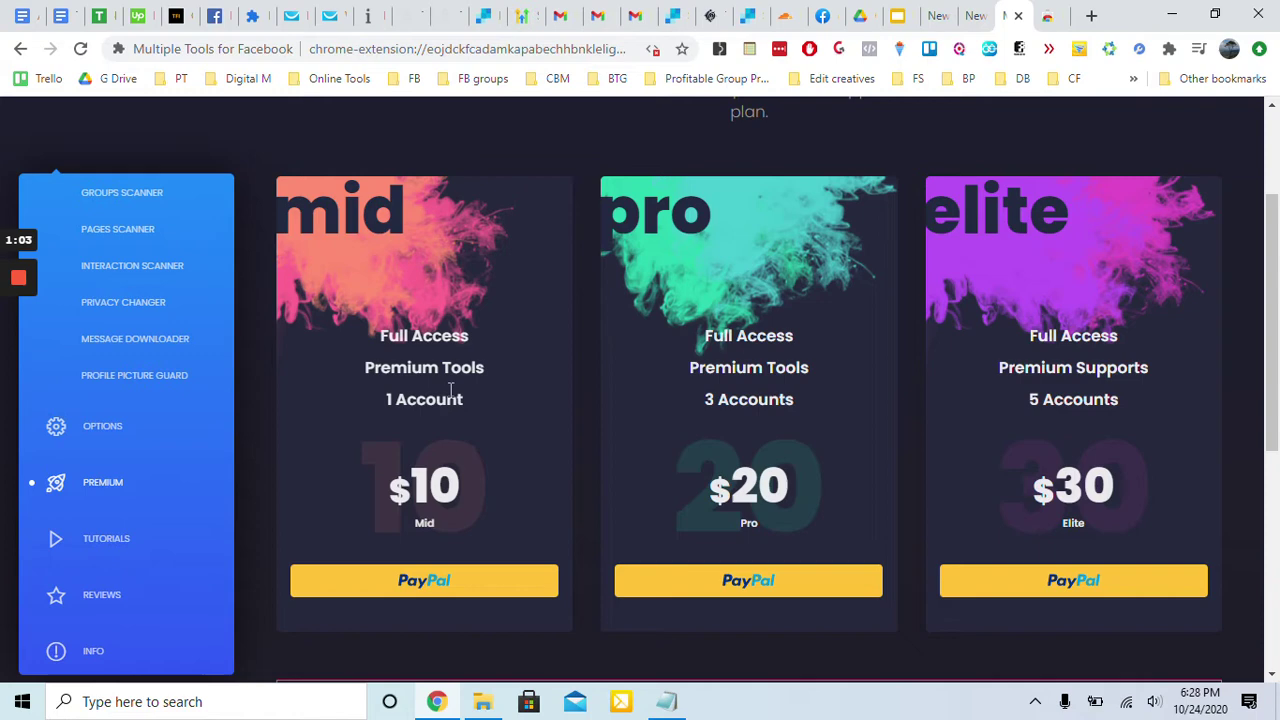
scroll(440, 390, up, 2)
scroll(431, 390, down, 3)
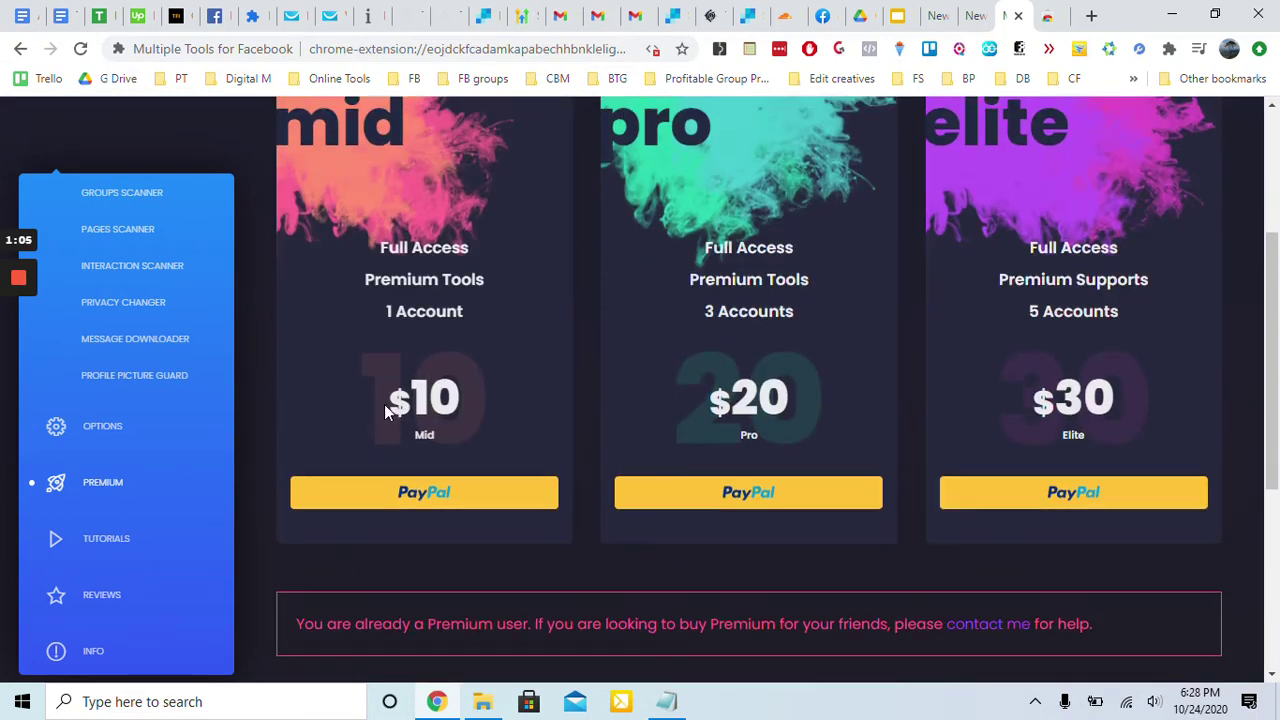
scroll(389, 402, up, 2)
scroll(390, 395, down, 1)
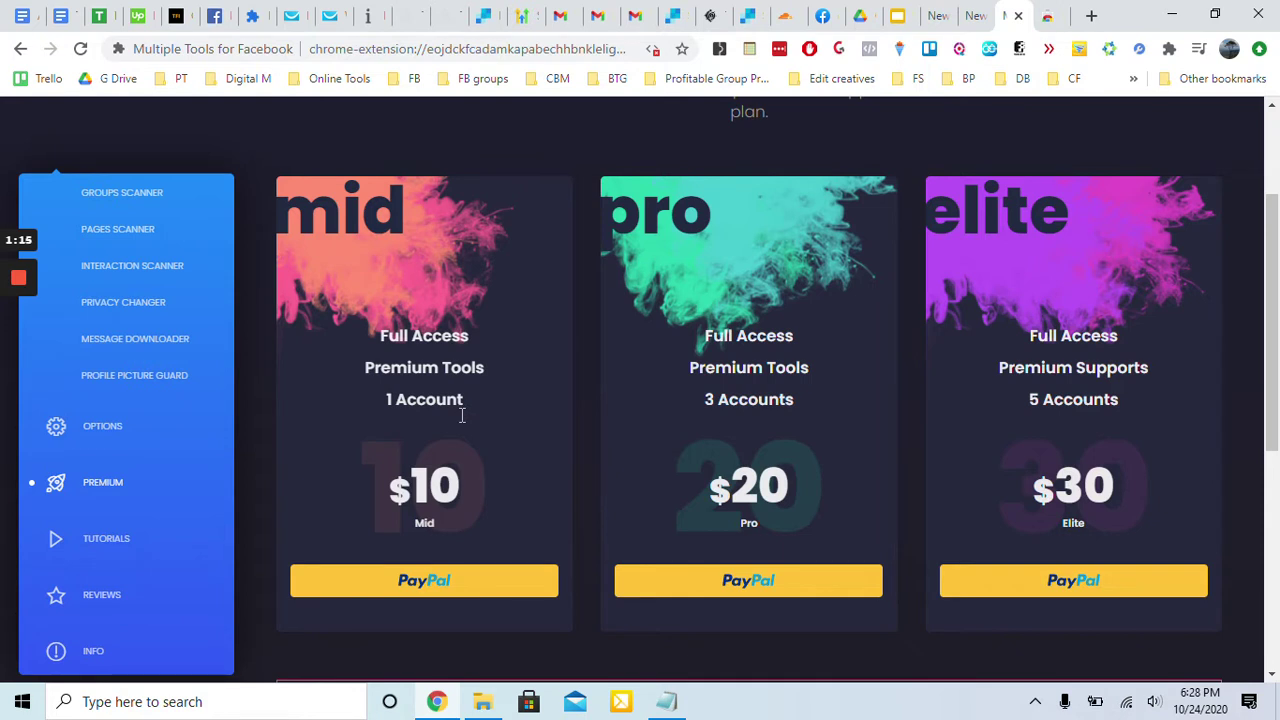
Go back to the Profile Dashboard and refresh its data with Update Now
scroll(428, 418, up, 2)
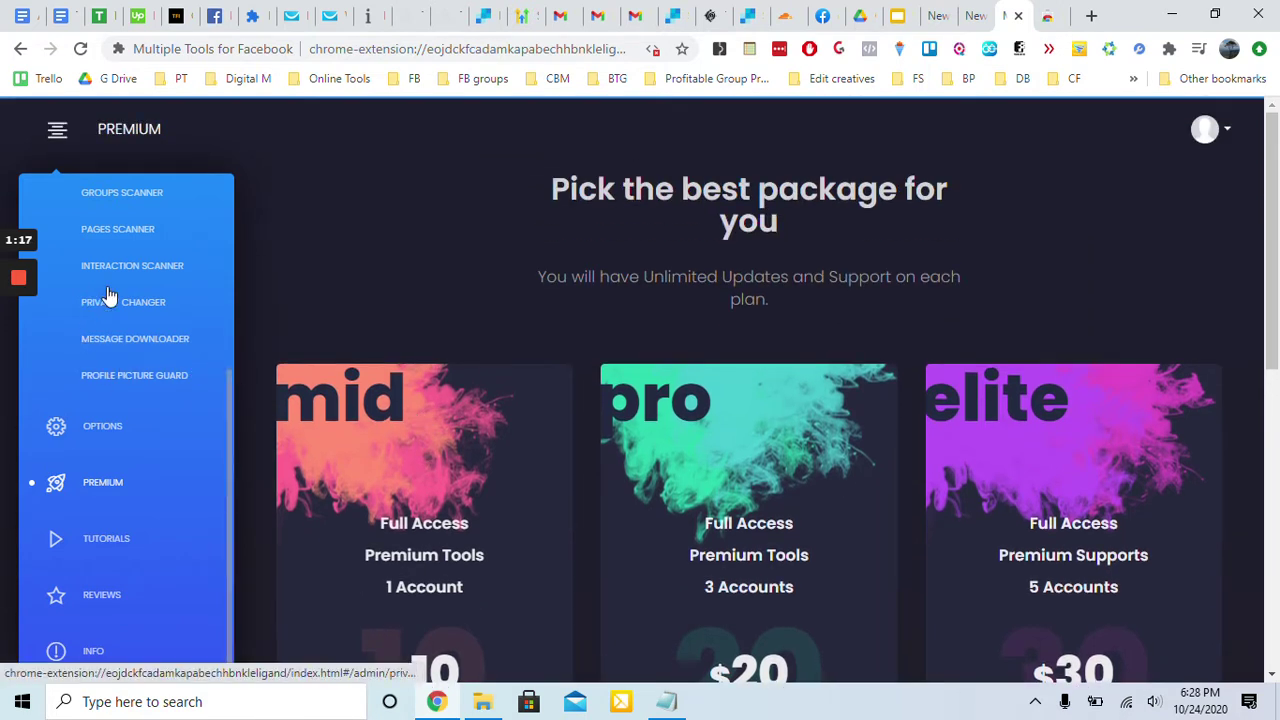
scroll(110, 297, up, 5)
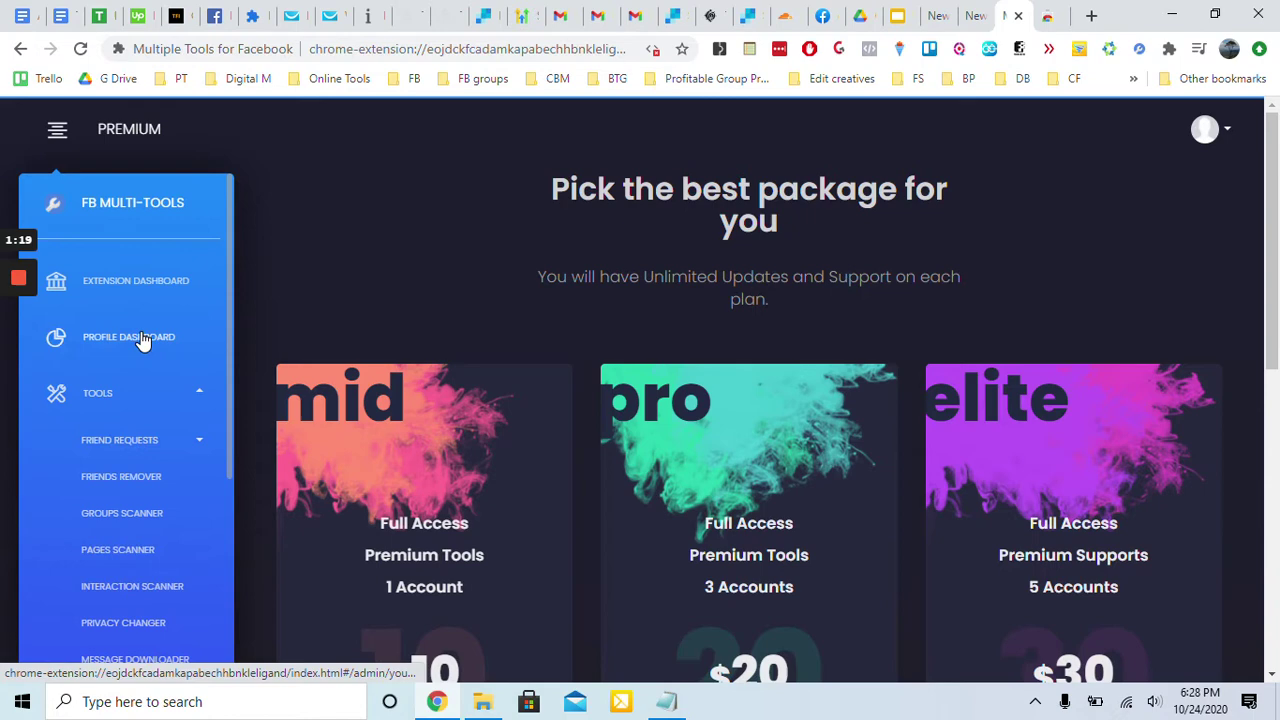
click(143, 340)
scroll(580, 380, down, 2)
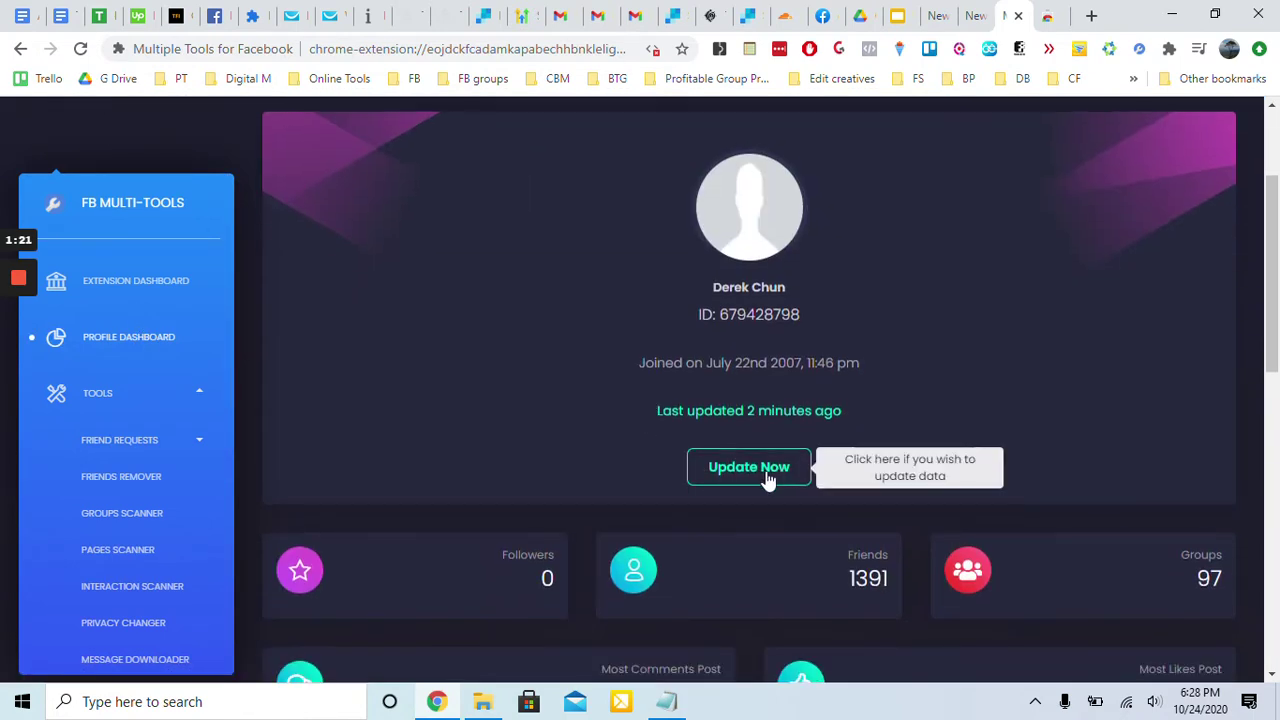
click(766, 477)
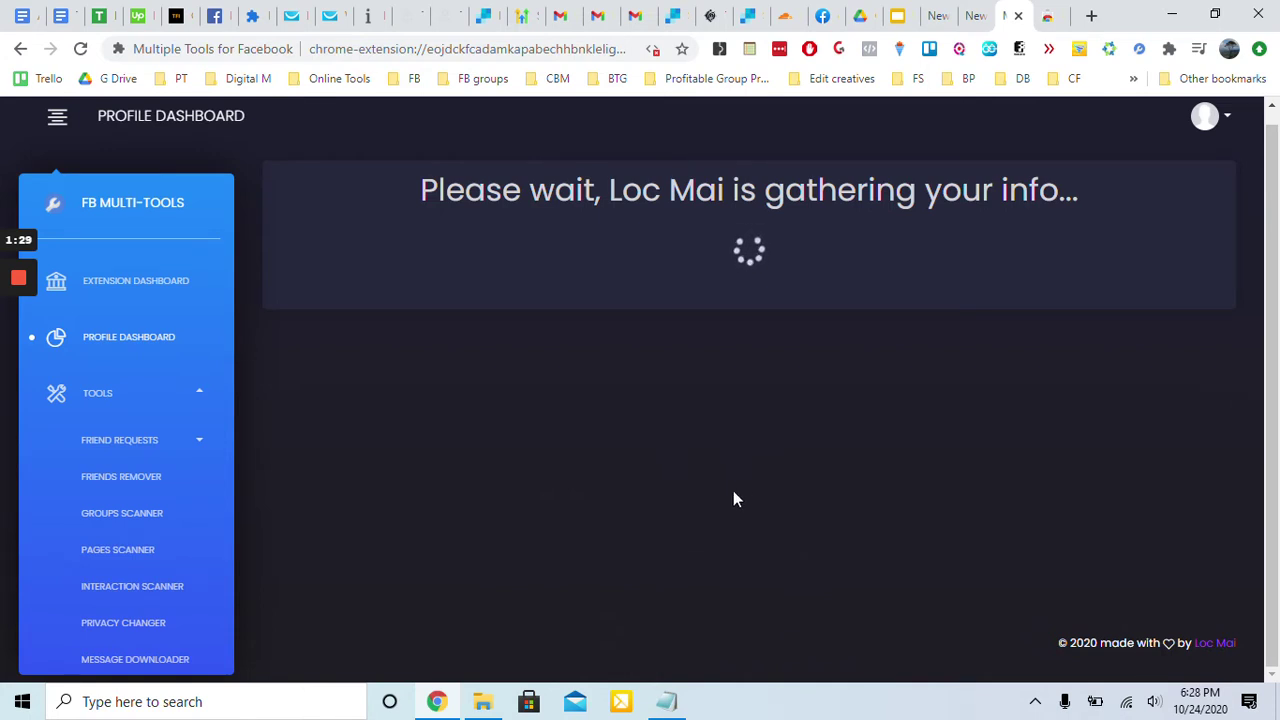
scroll(140, 440, down, 2)
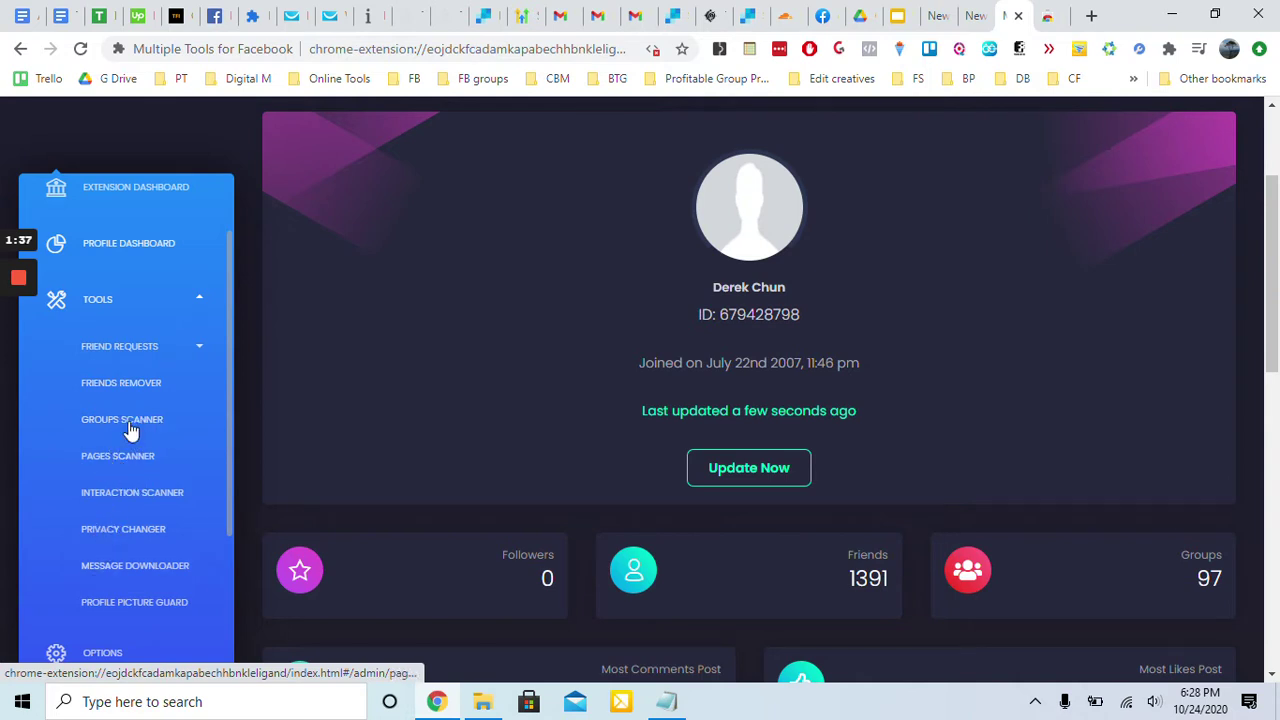
Expand Friend Requests and review the stats: 1391 friends, 957 posts, 7720 comments, 9186 likes
click(141, 356)
scroll(140, 380, down, 1)
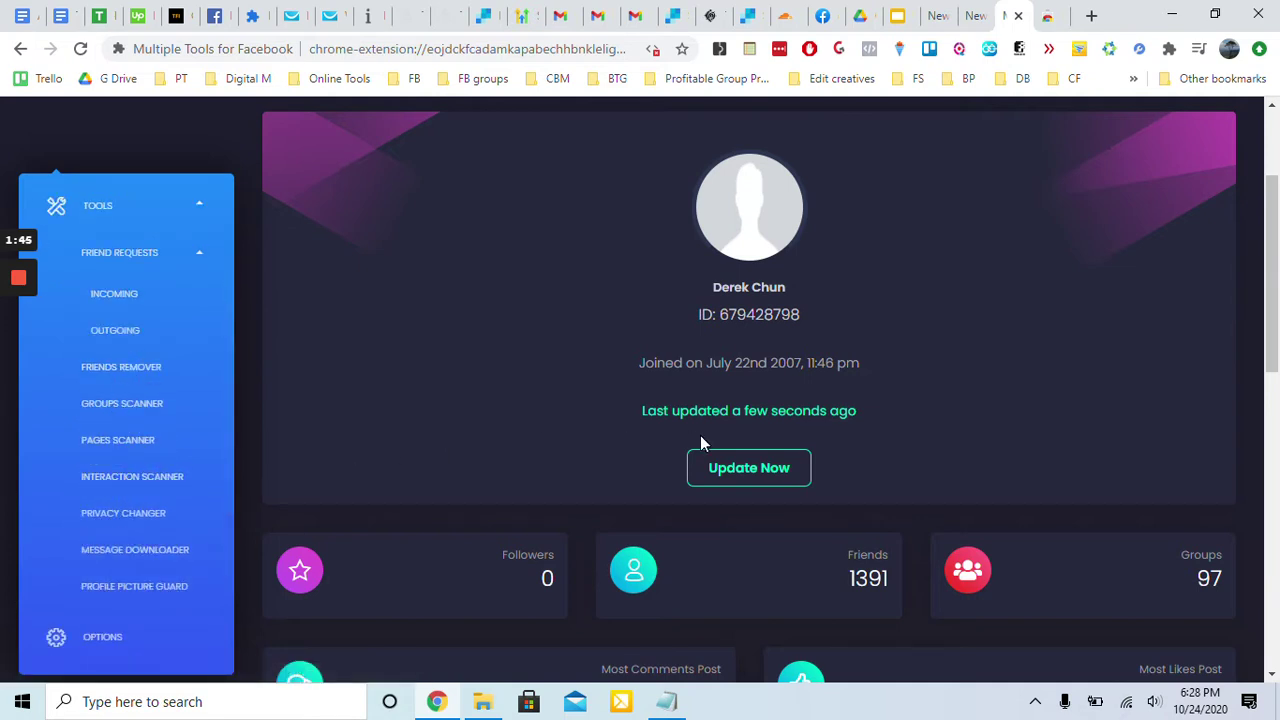
scroll(697, 440, down, 4)
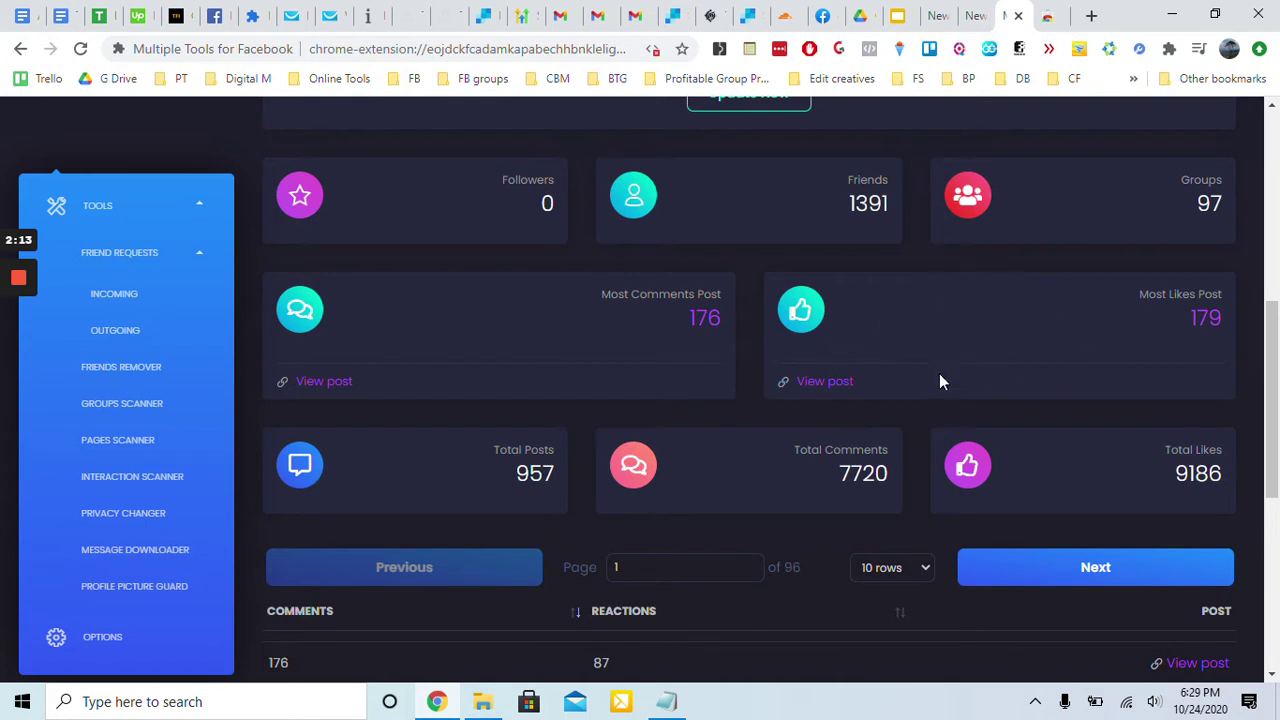
scroll(743, 371, down, 2)
scroll(727, 287, up, 2)
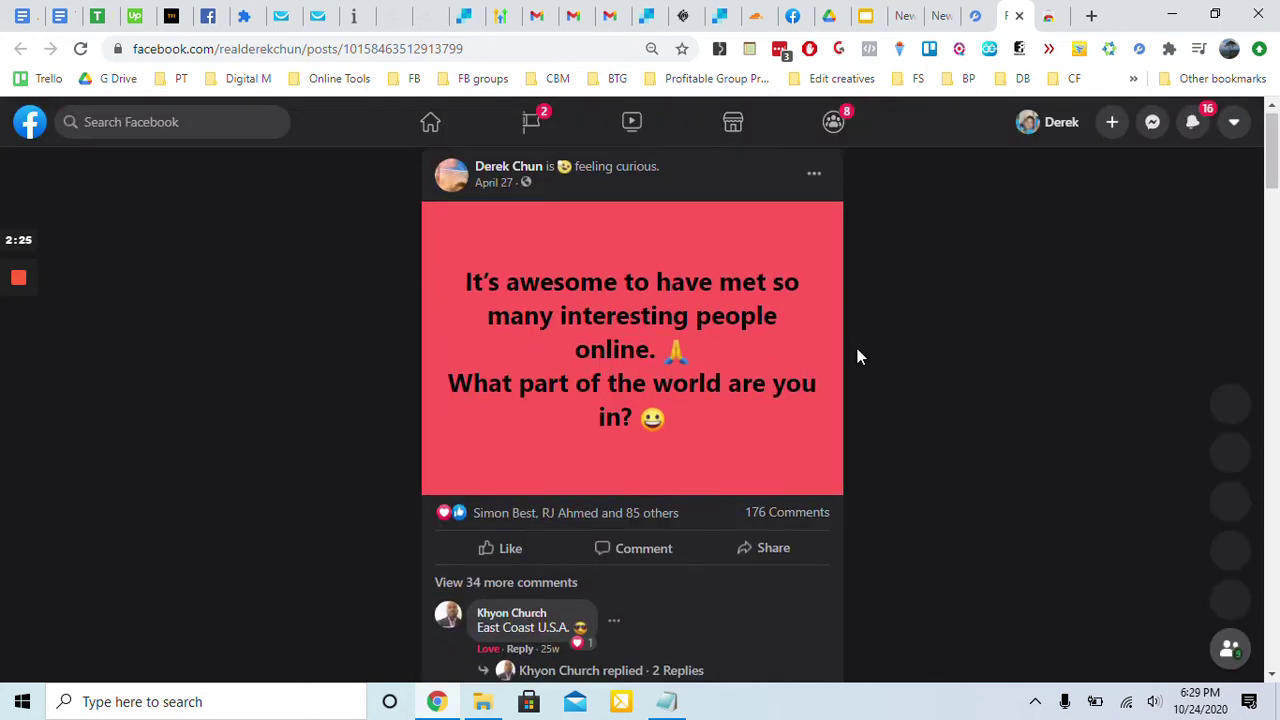
Scroll through the comments on the 176-comment Facebook post
scroll(860, 345, down, 4)
scroll(863, 339, up, 4)
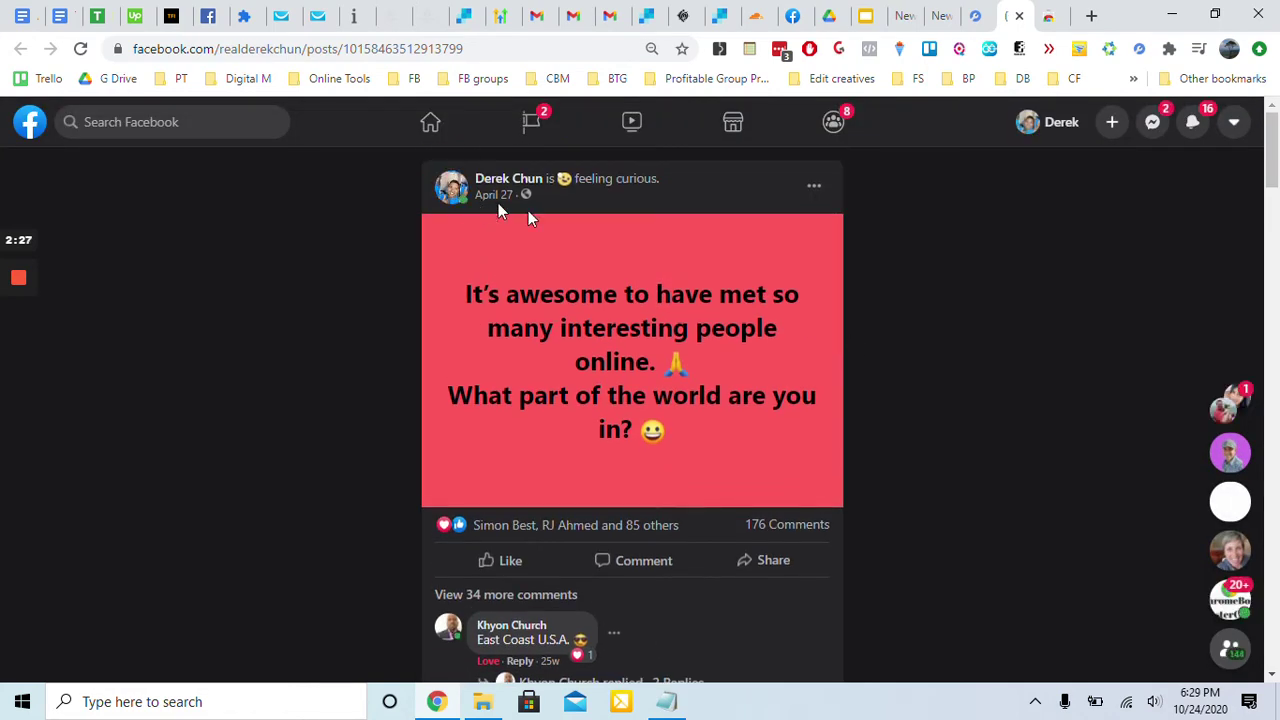
scroll(640, 290, down, 2)
scroll(694, 345, down, 3)
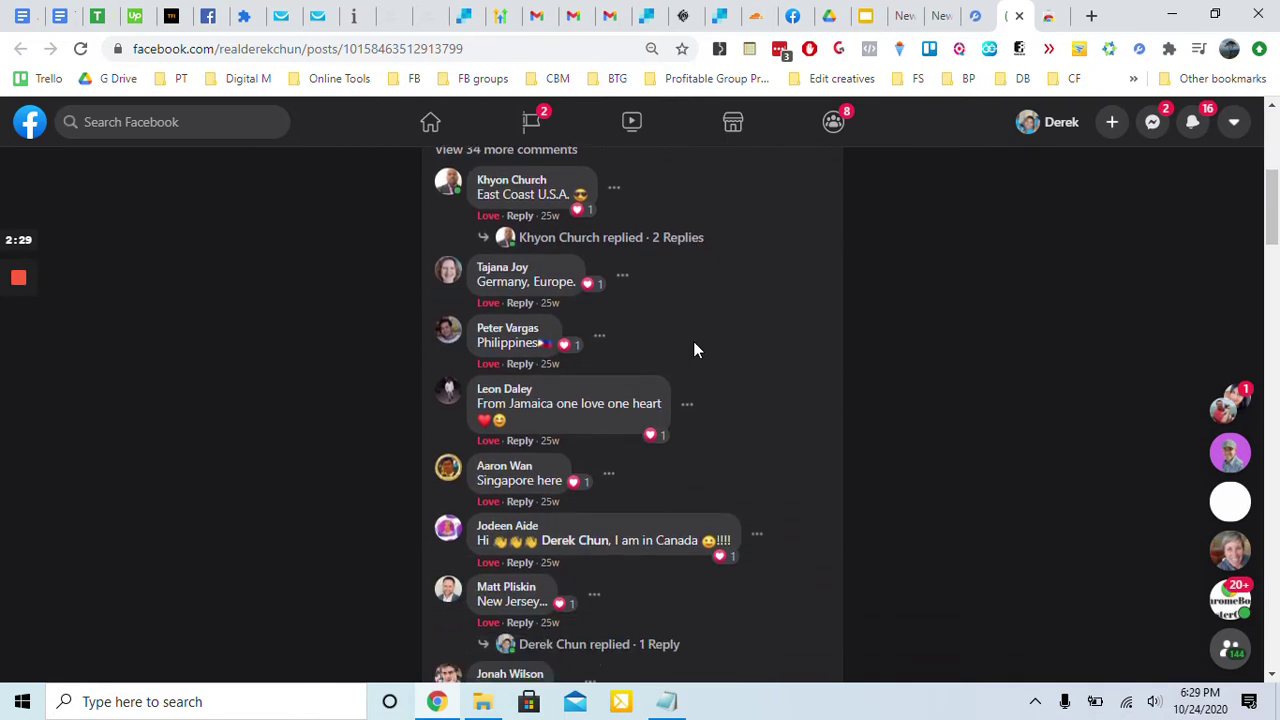
scroll(693, 341, up, 4)
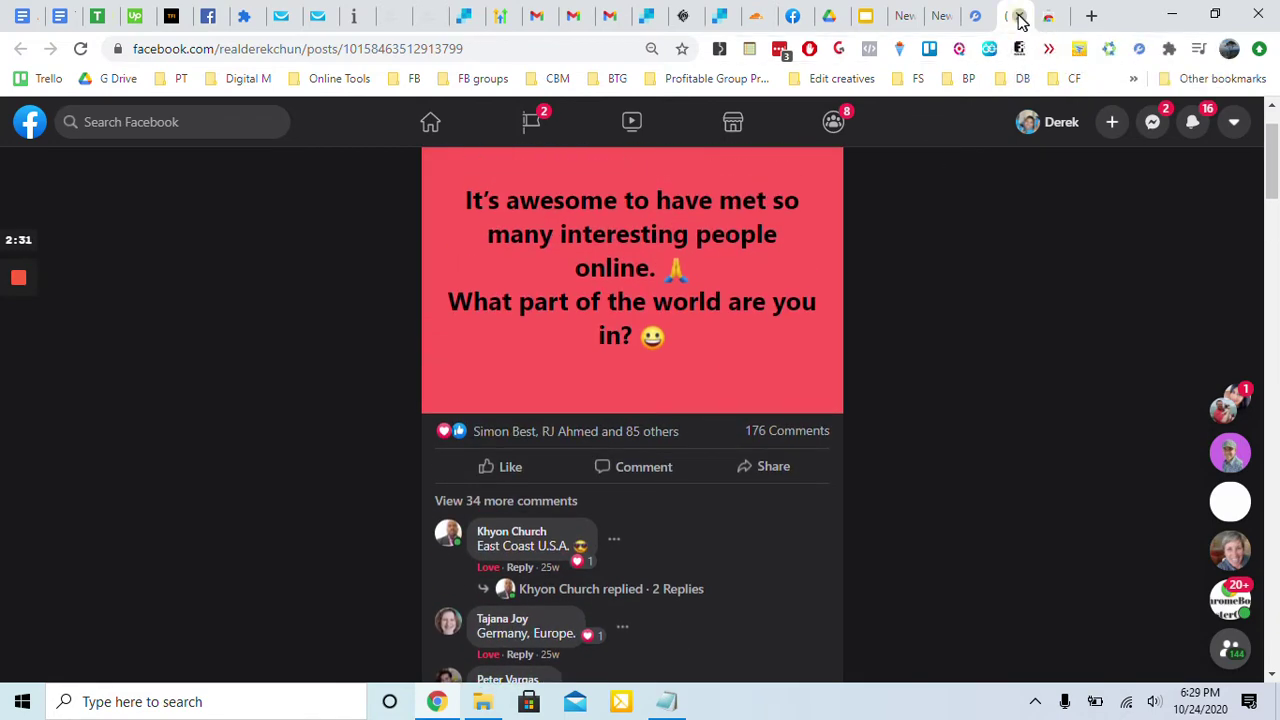
Leave the Facebook post and return to the extension dashboard tab
click(1019, 15)
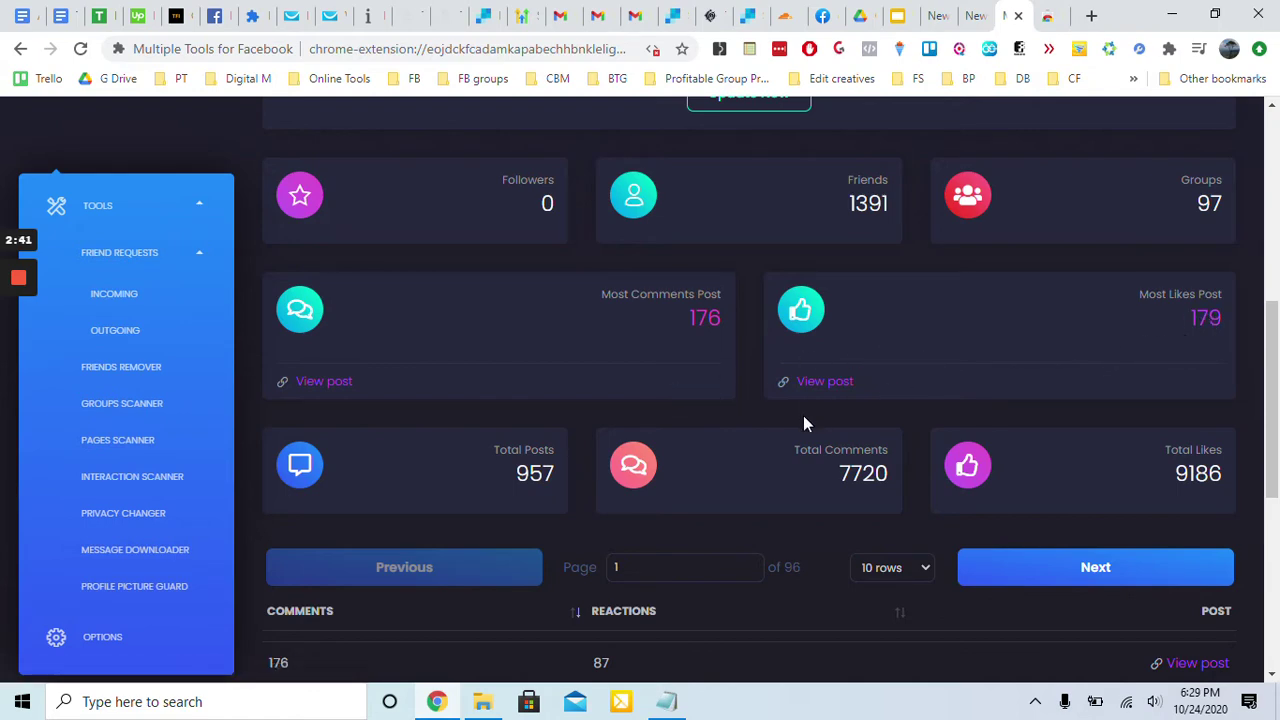
scroll(543, 482, down, 5)
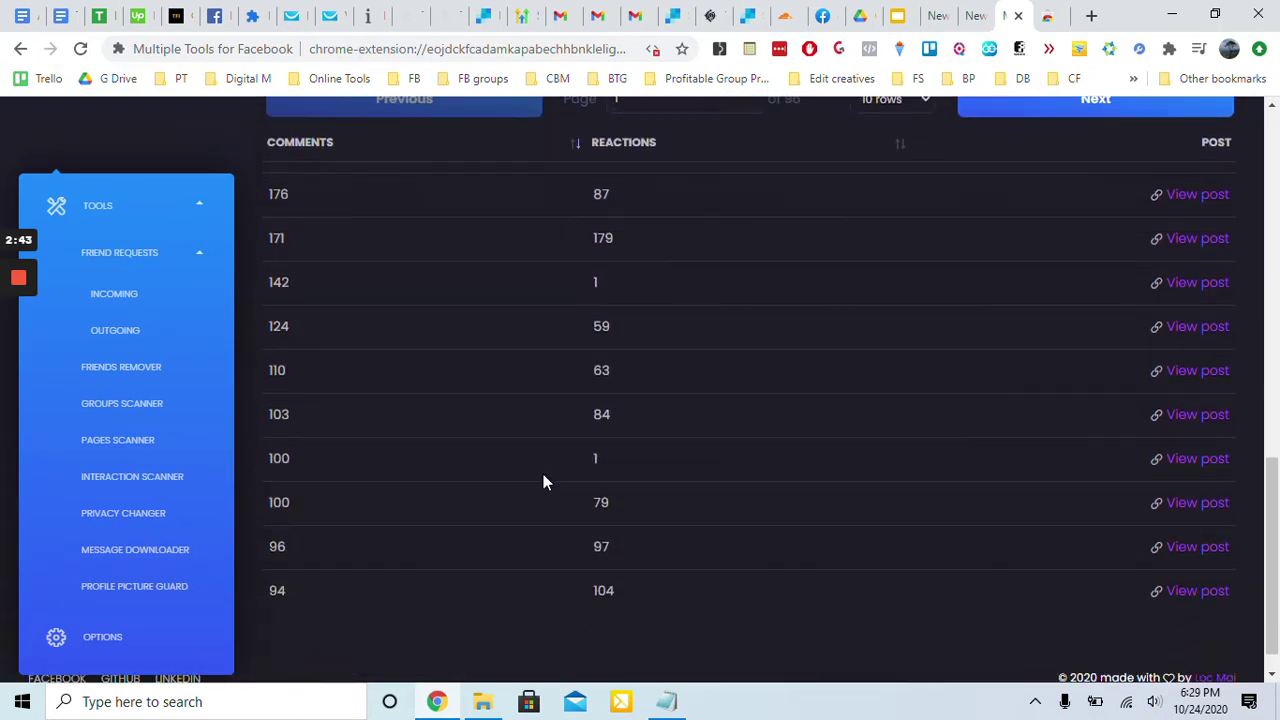
scroll(549, 357, up, 10)
scroll(434, 330, down, 5)
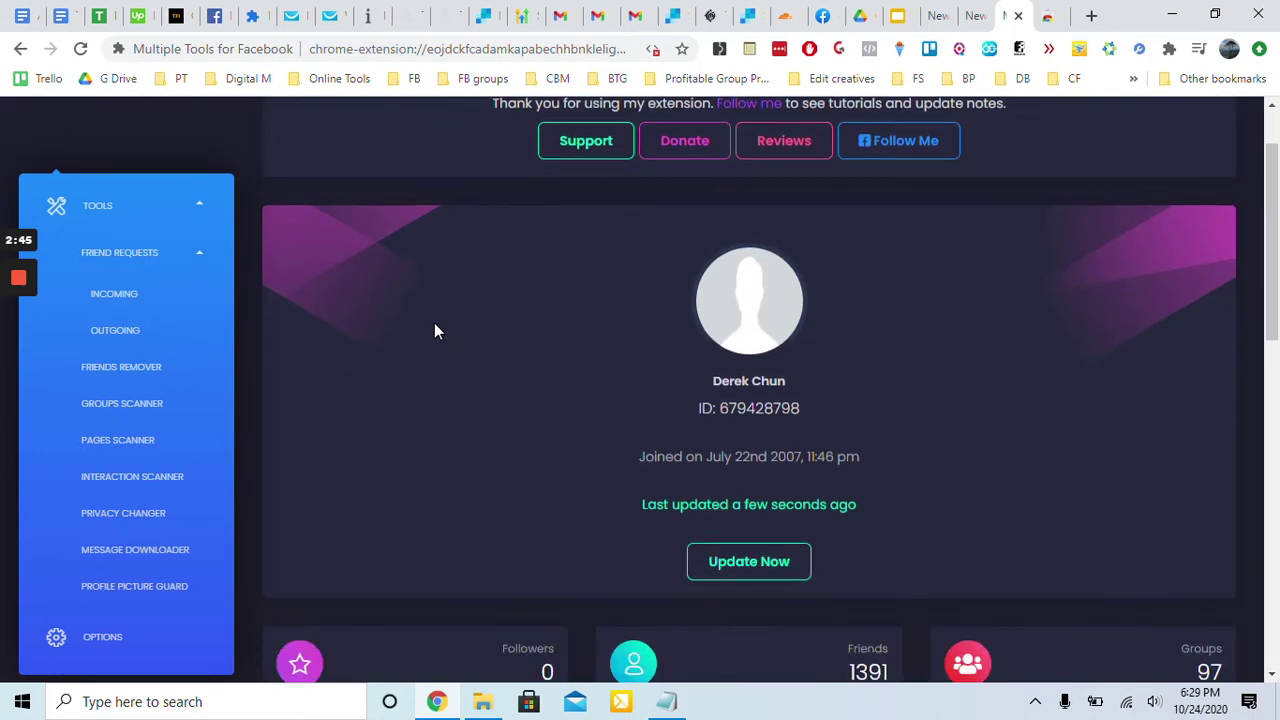
scroll(420, 345, up, 3)
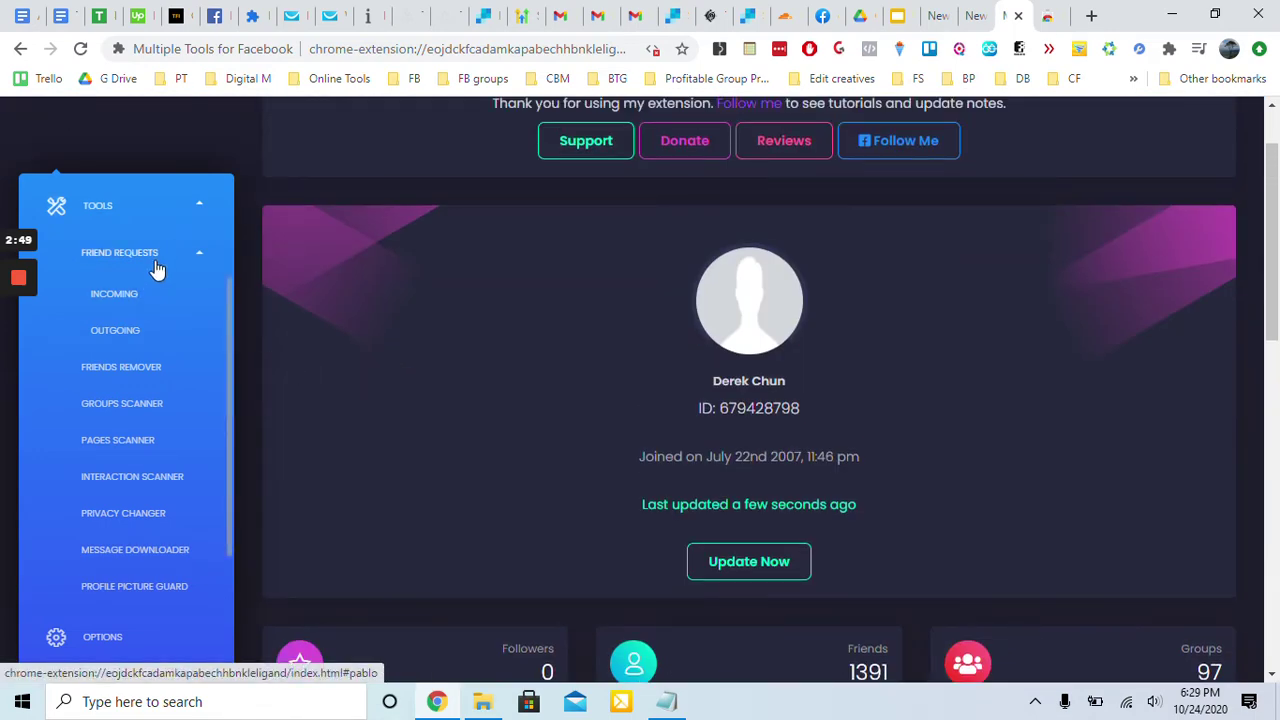
scroll(115, 287, up, 3)
scroll(115, 330, down, 1)
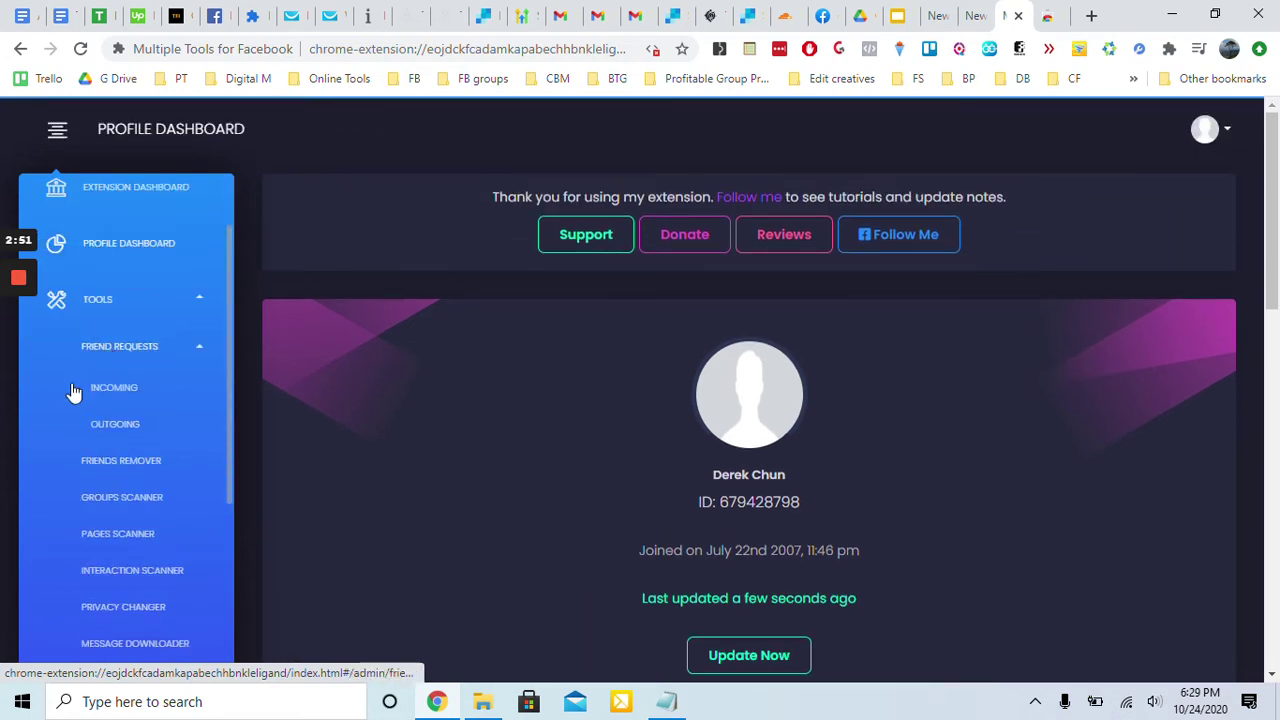
Open Incoming friend requests and browse the senders' gender, mutual friends and request dates
click(140, 396)
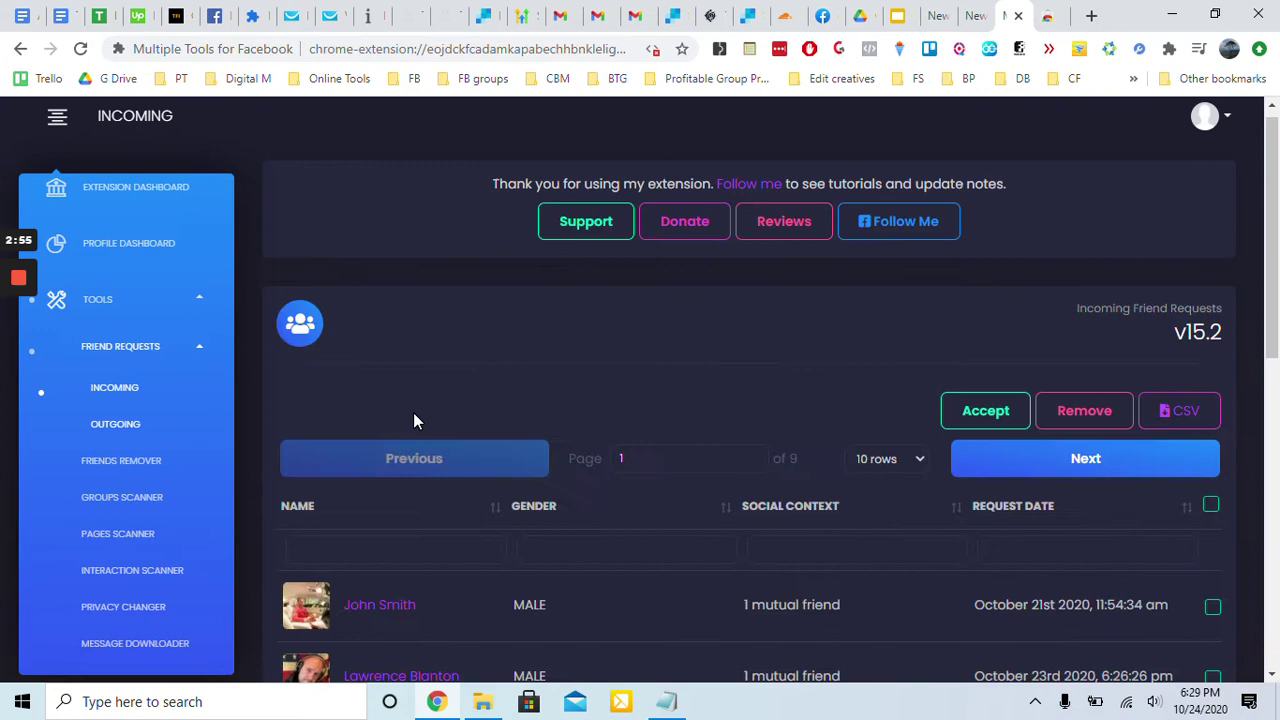
scroll(413, 412, down, 1)
scroll(445, 431, down, 4)
scroll(534, 426, up, 2)
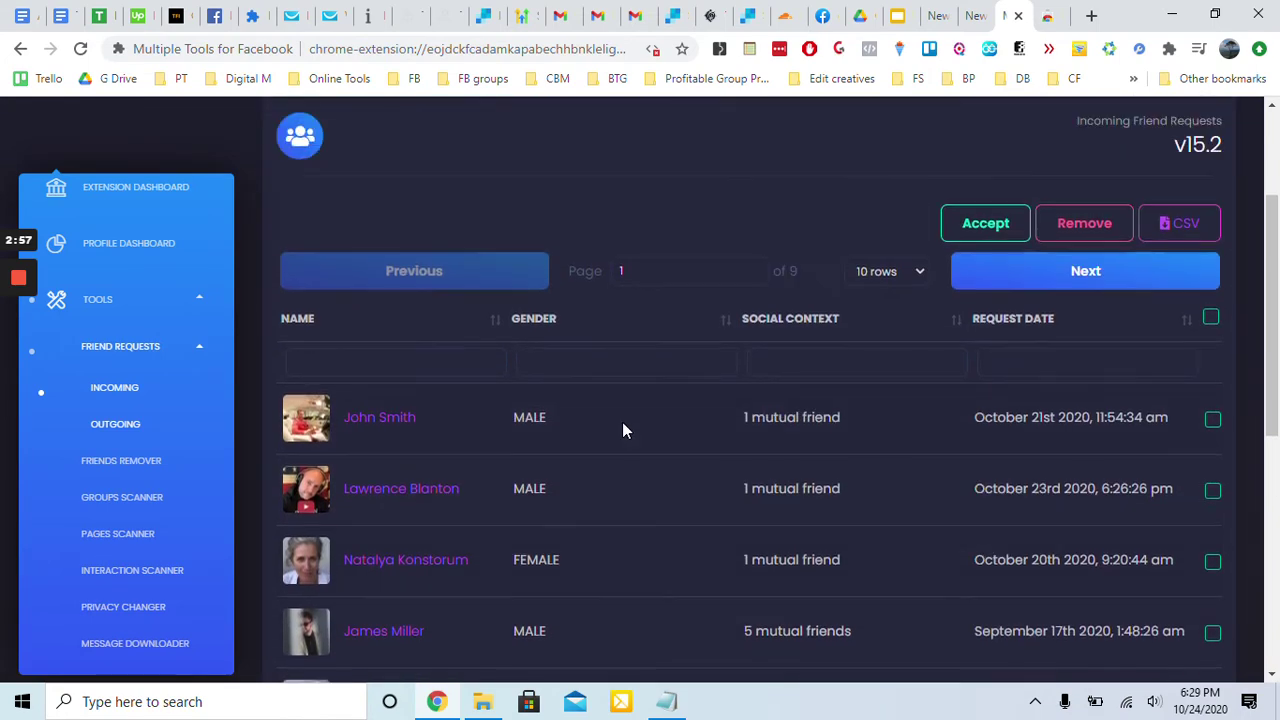
scroll(620, 429, down, 1)
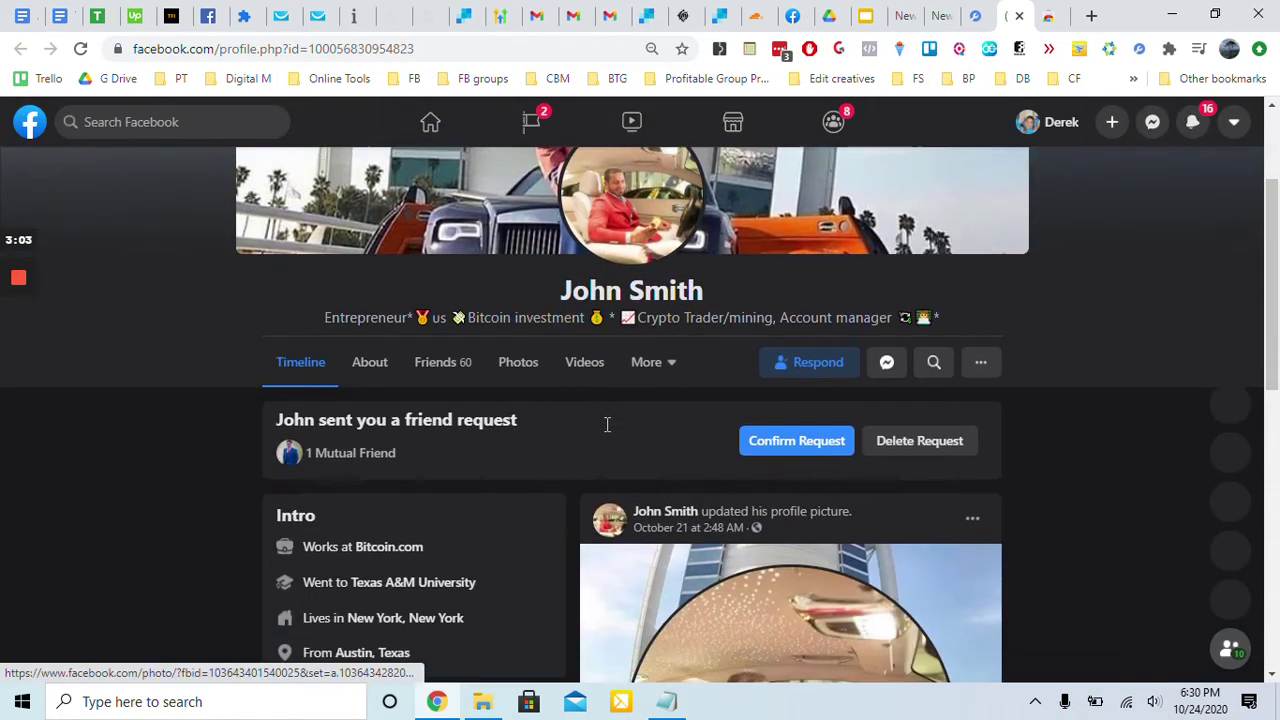
scroll(606, 424, down, 1)
scroll(495, 465, up, 1)
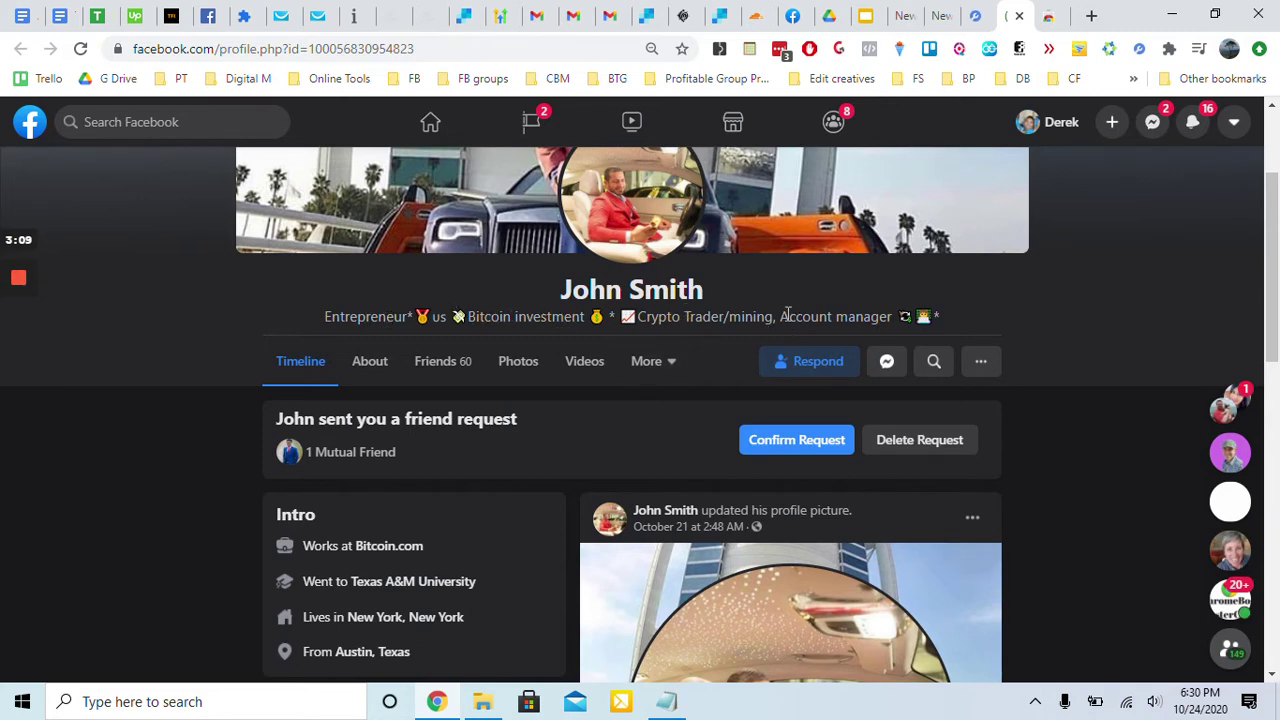
scroll(700, 378, down, 2)
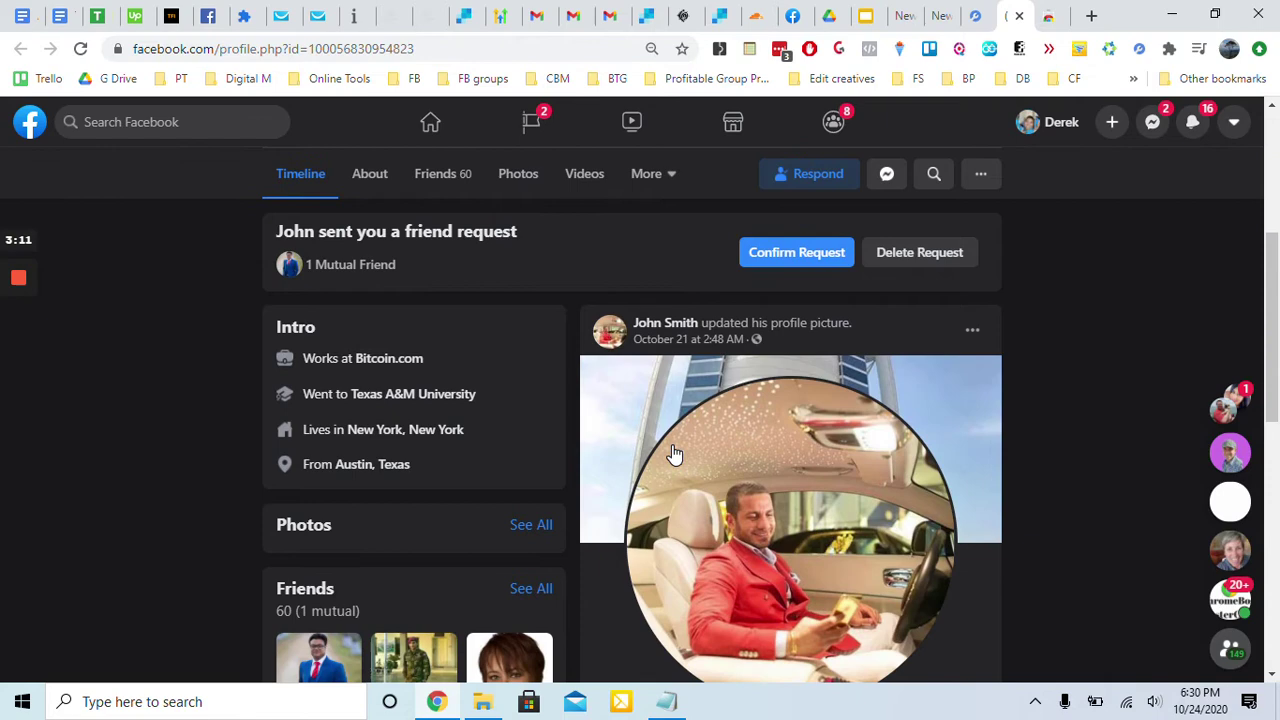
scroll(672, 455, down, 2)
scroll(668, 451, down, 3)
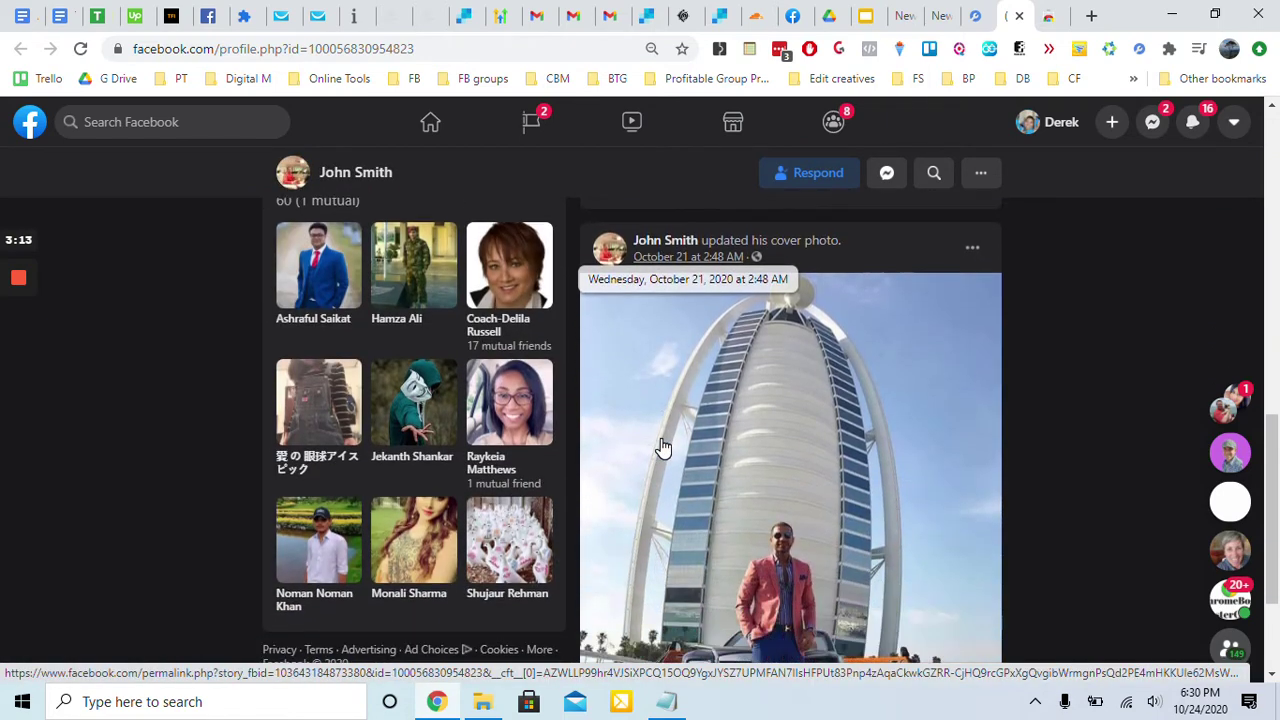
scroll(661, 447, up, 4)
scroll(660, 447, up, 3)
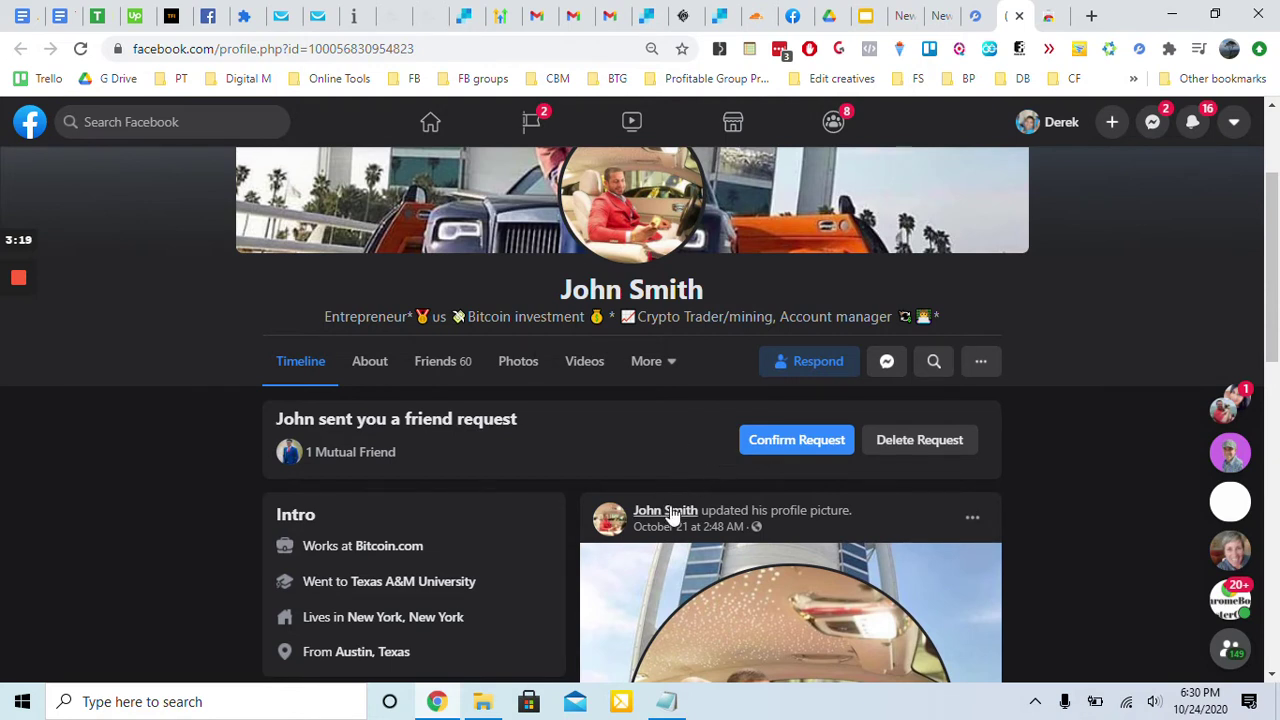
scroll(675, 510, down, 1)
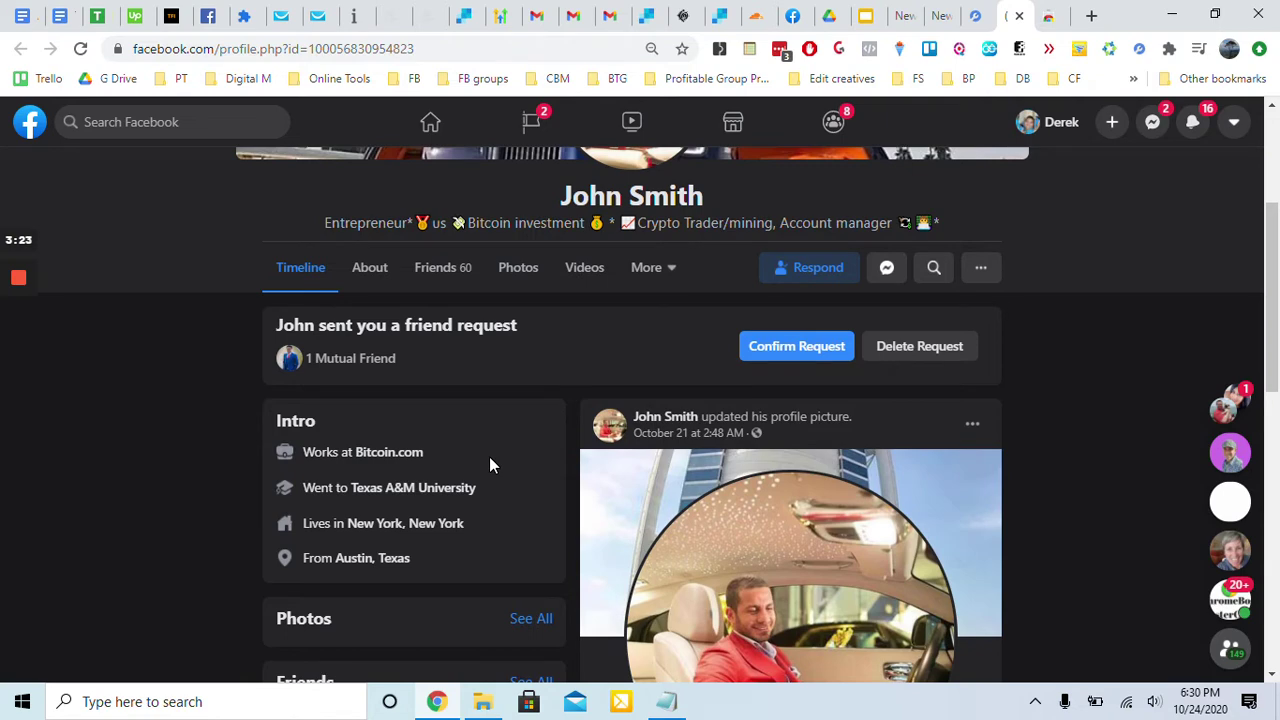
scroll(540, 463, up, 2)
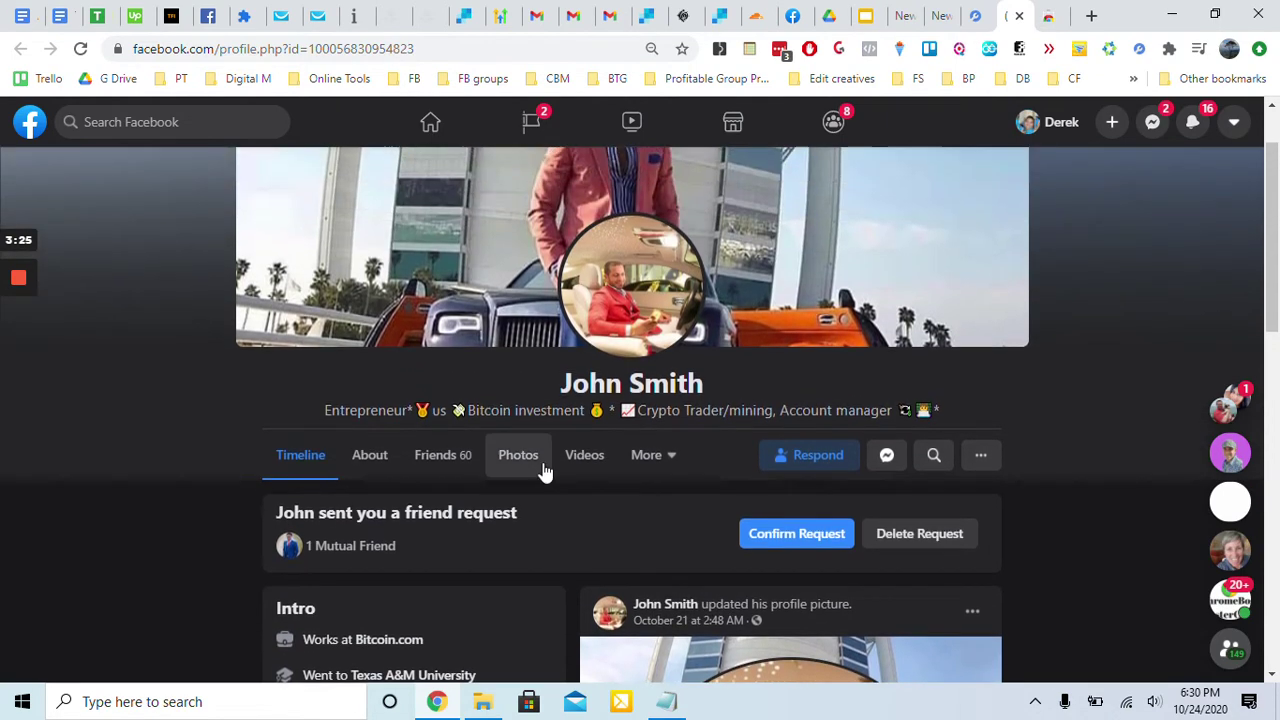
scroll(543, 471, down, 1)
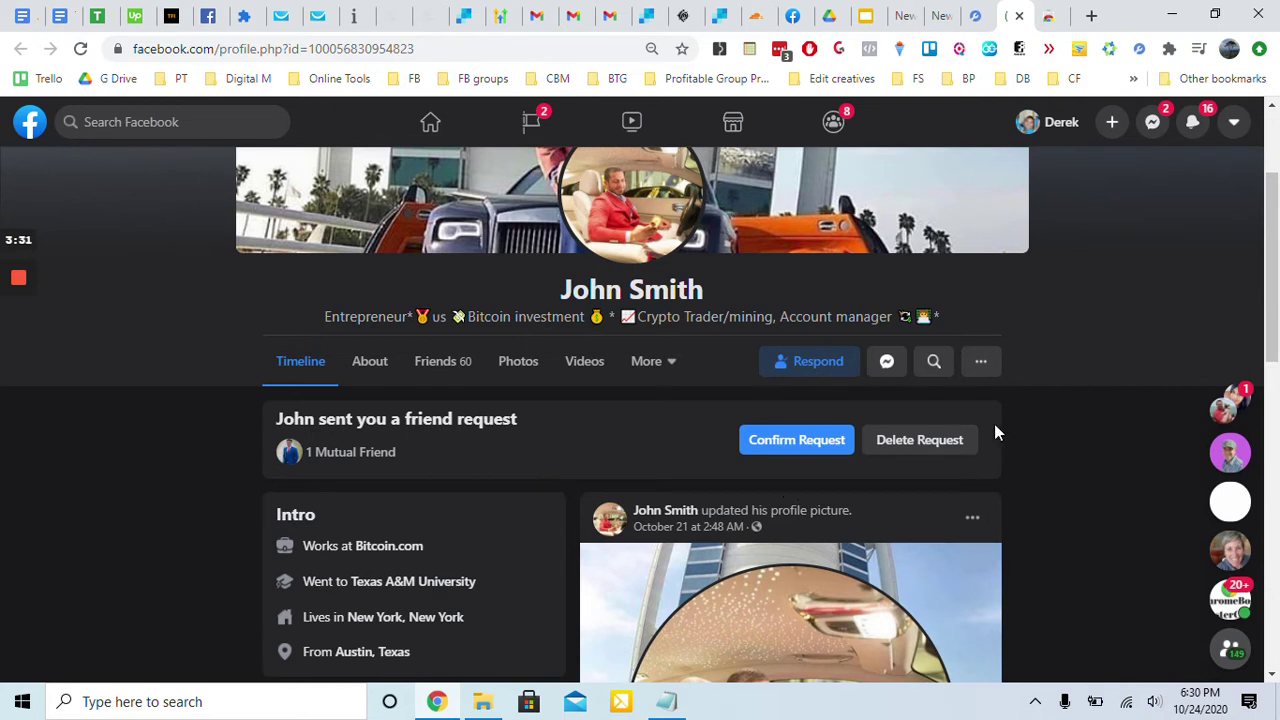
scroll(903, 443, down, 2)
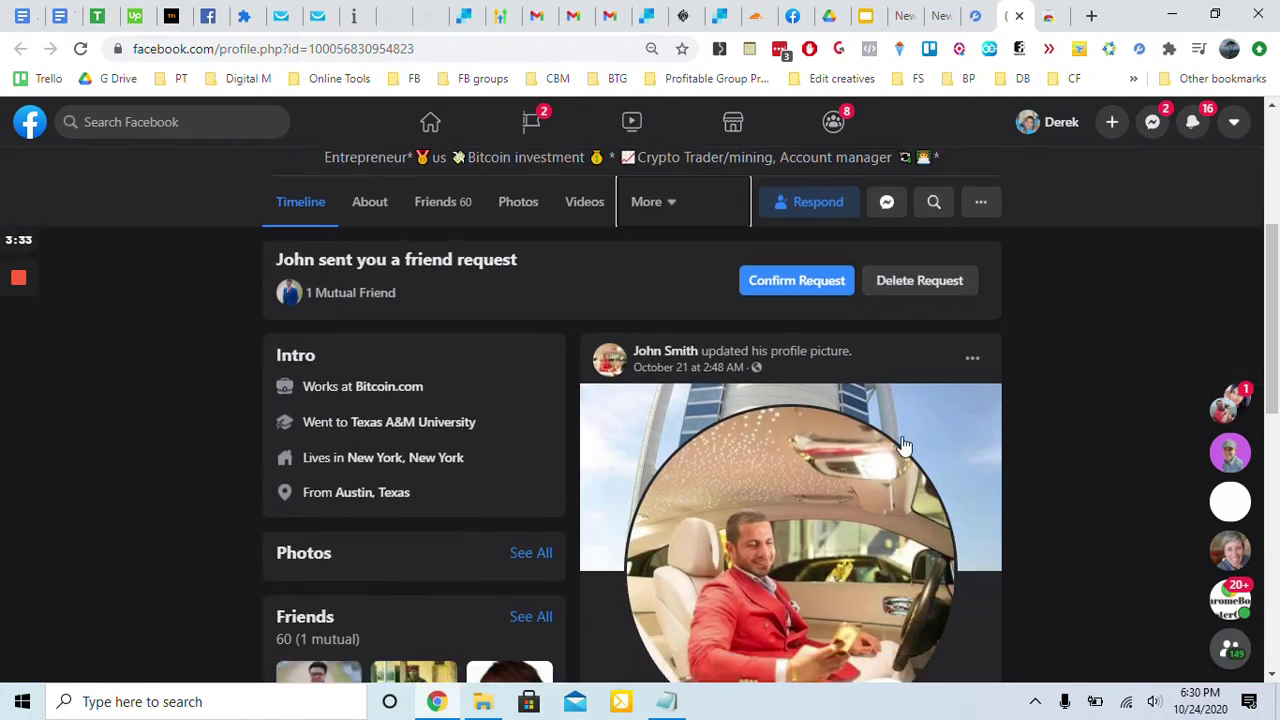
scroll(903, 443, down, 2)
scroll(900, 420, down, 3)
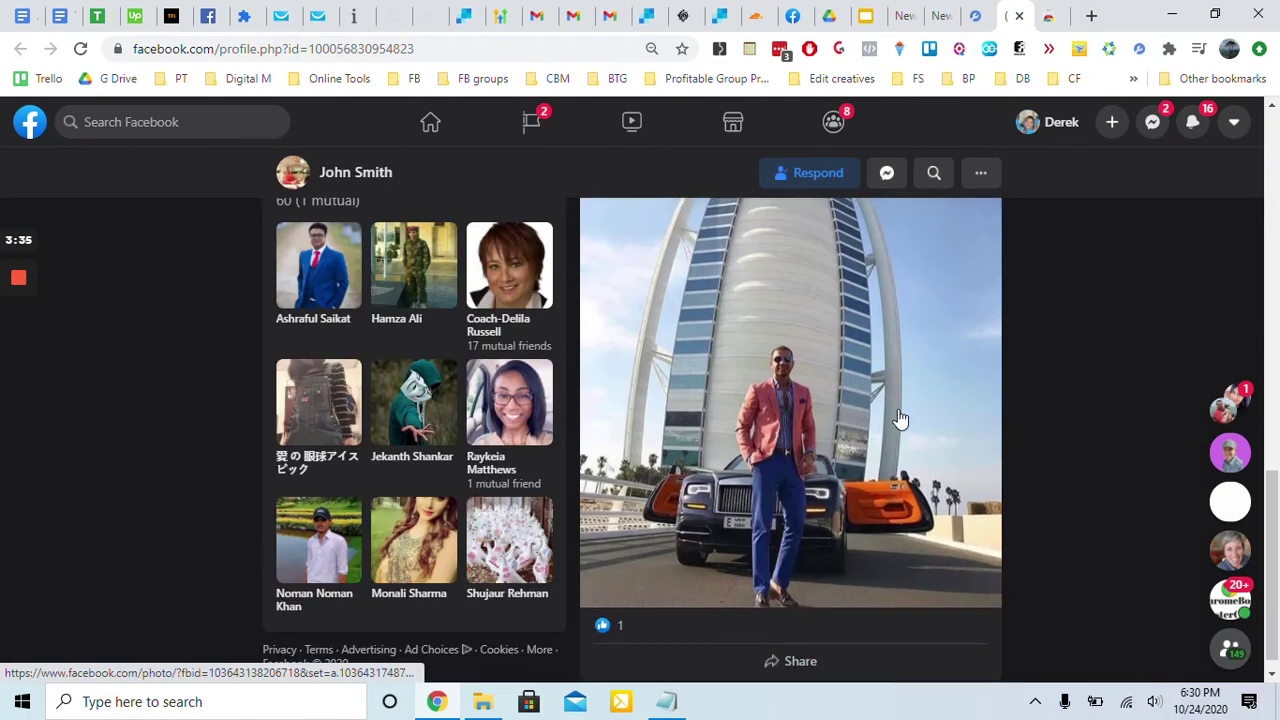
scroll(900, 420, up, 5)
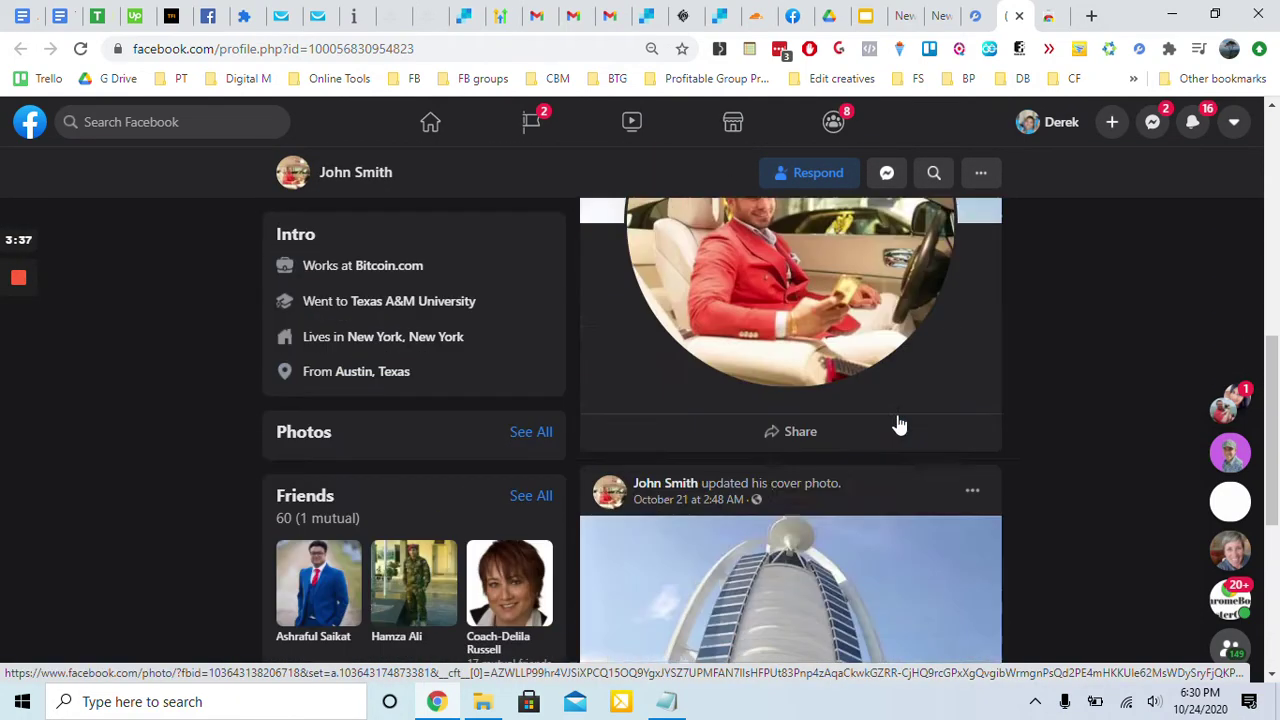
scroll(899, 425, up, 2)
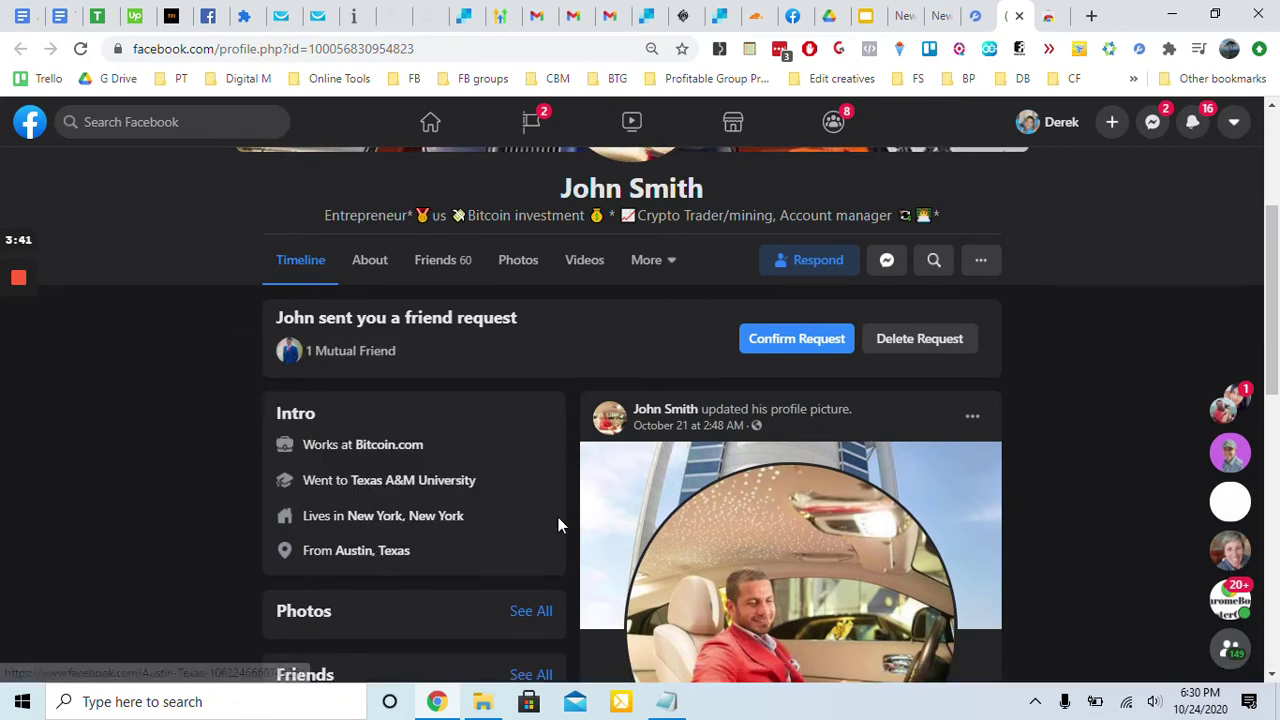
scroll(600, 515, down, 5)
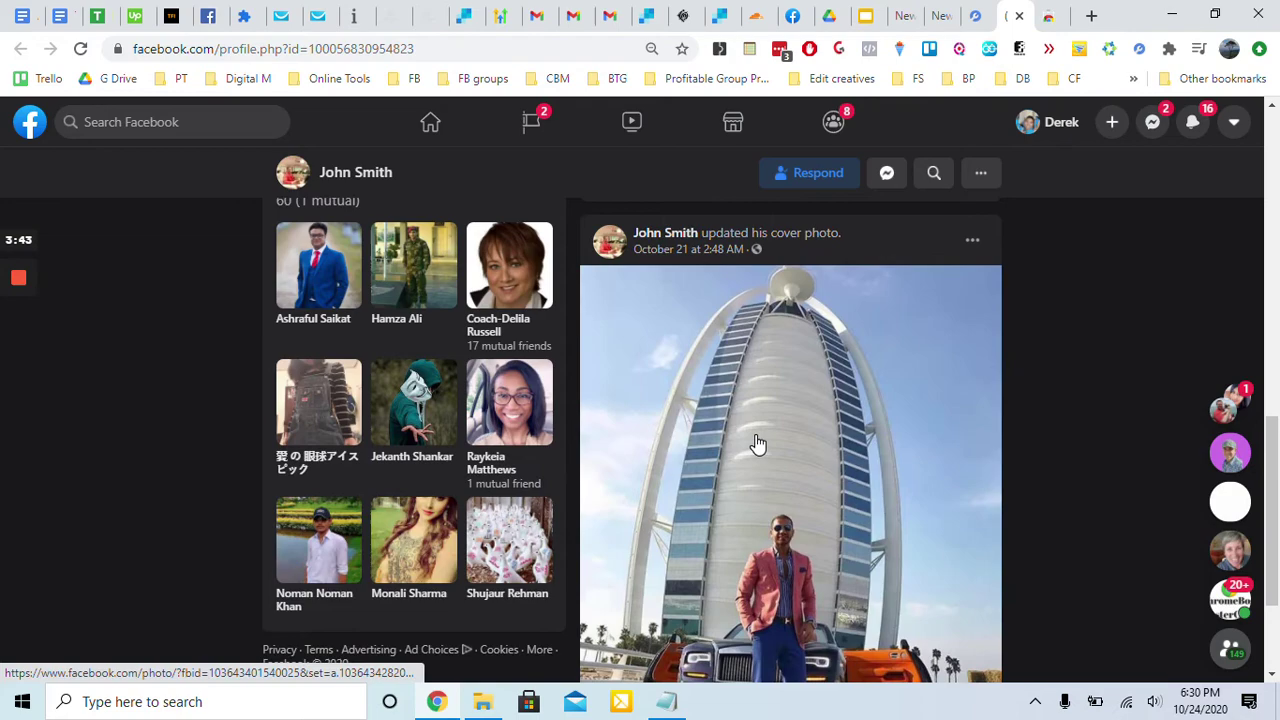
scroll(757, 445, up, 10)
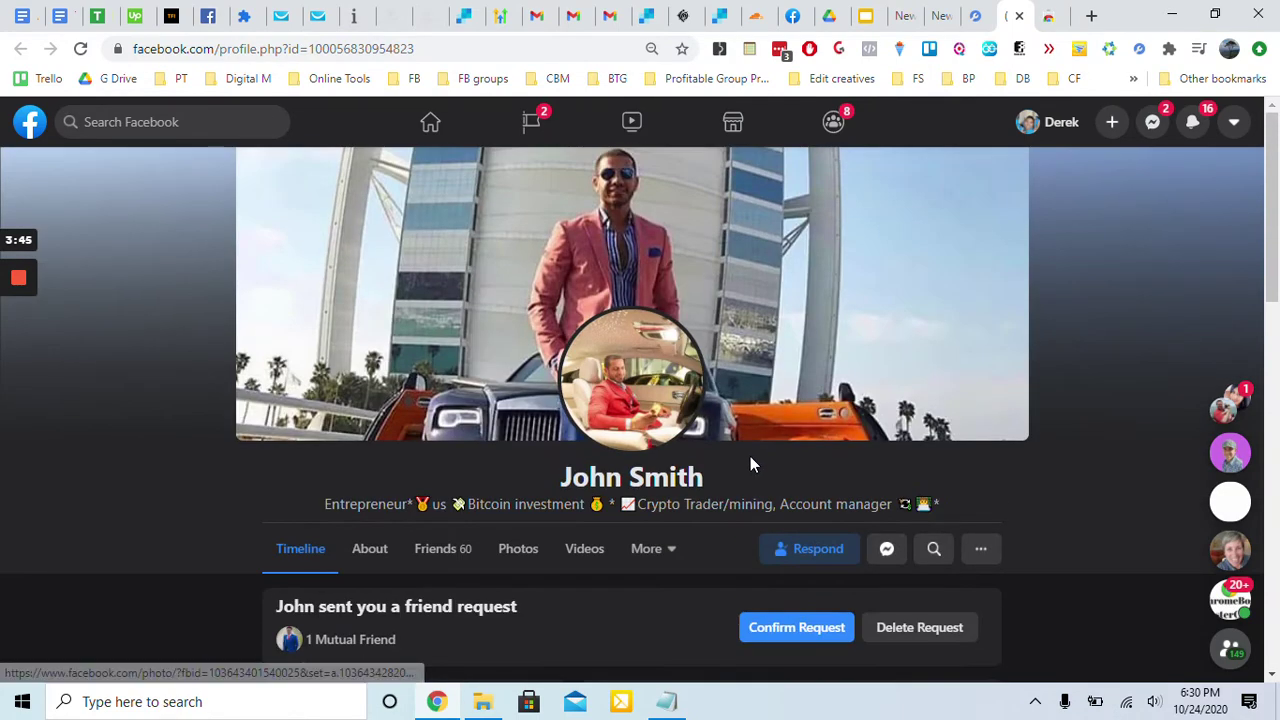
scroll(737, 560, down, 1)
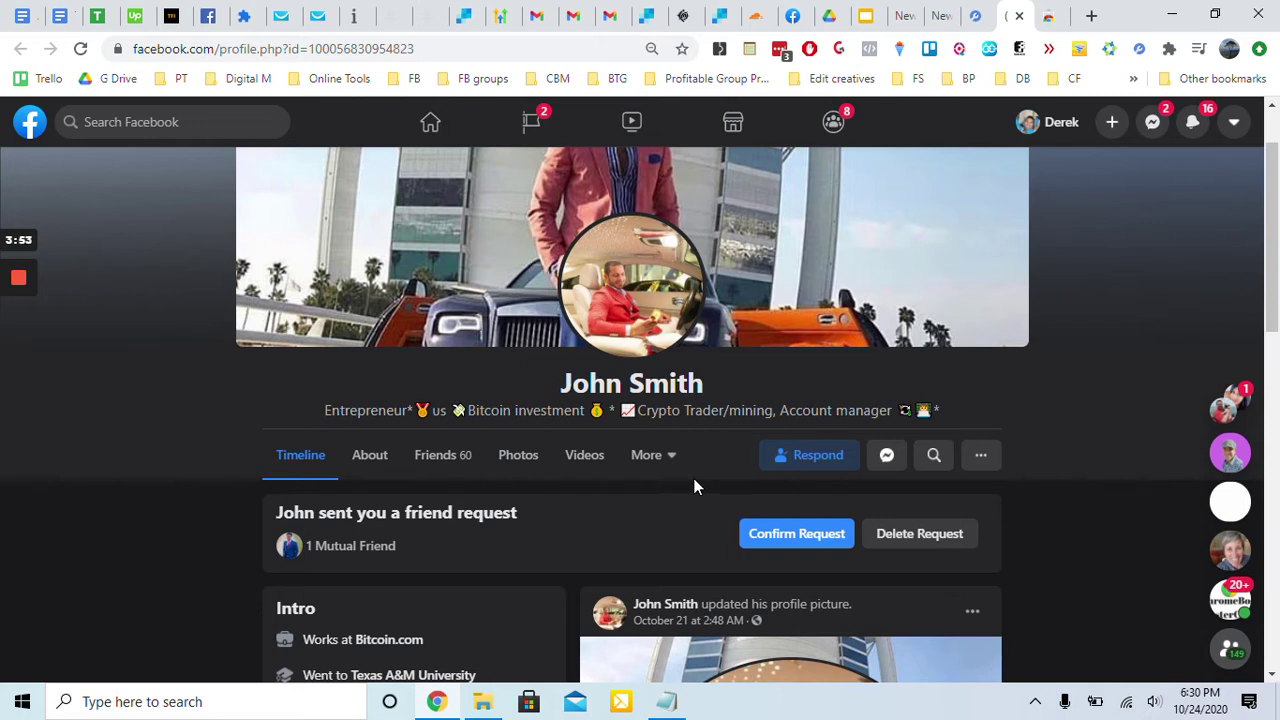
scroll(694, 486, up, 1)
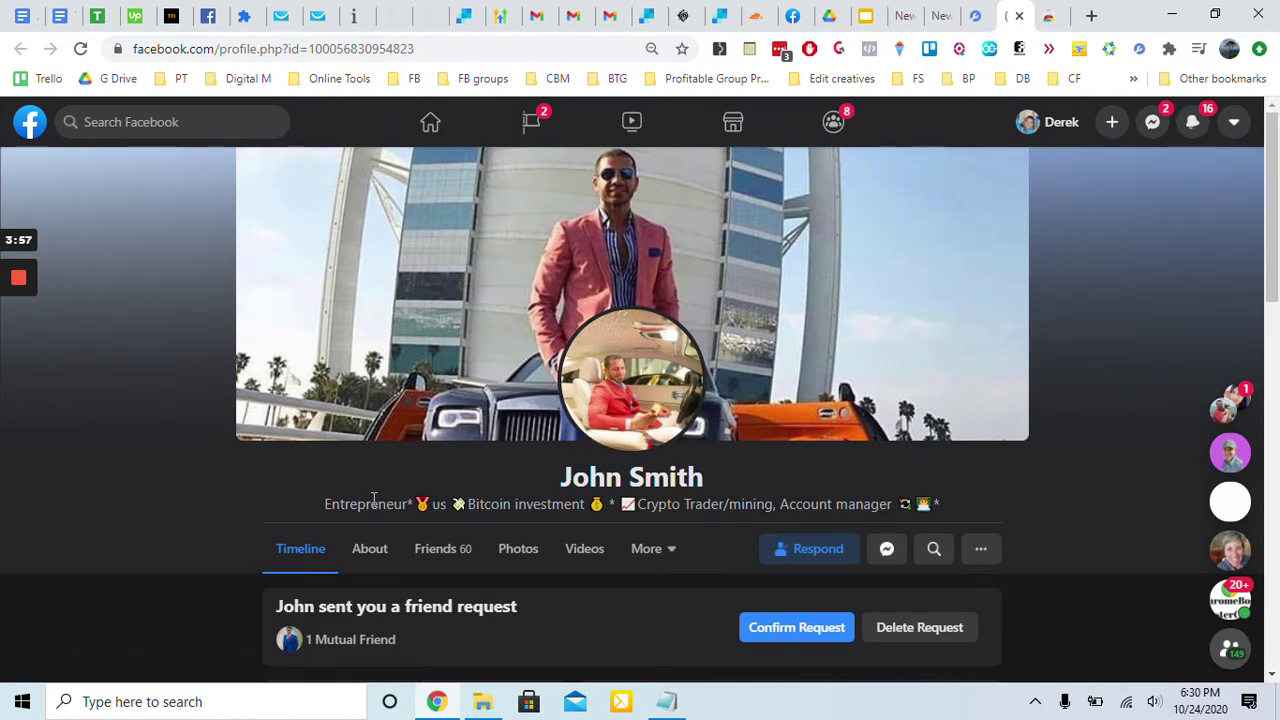
scroll(672, 503, down, 3)
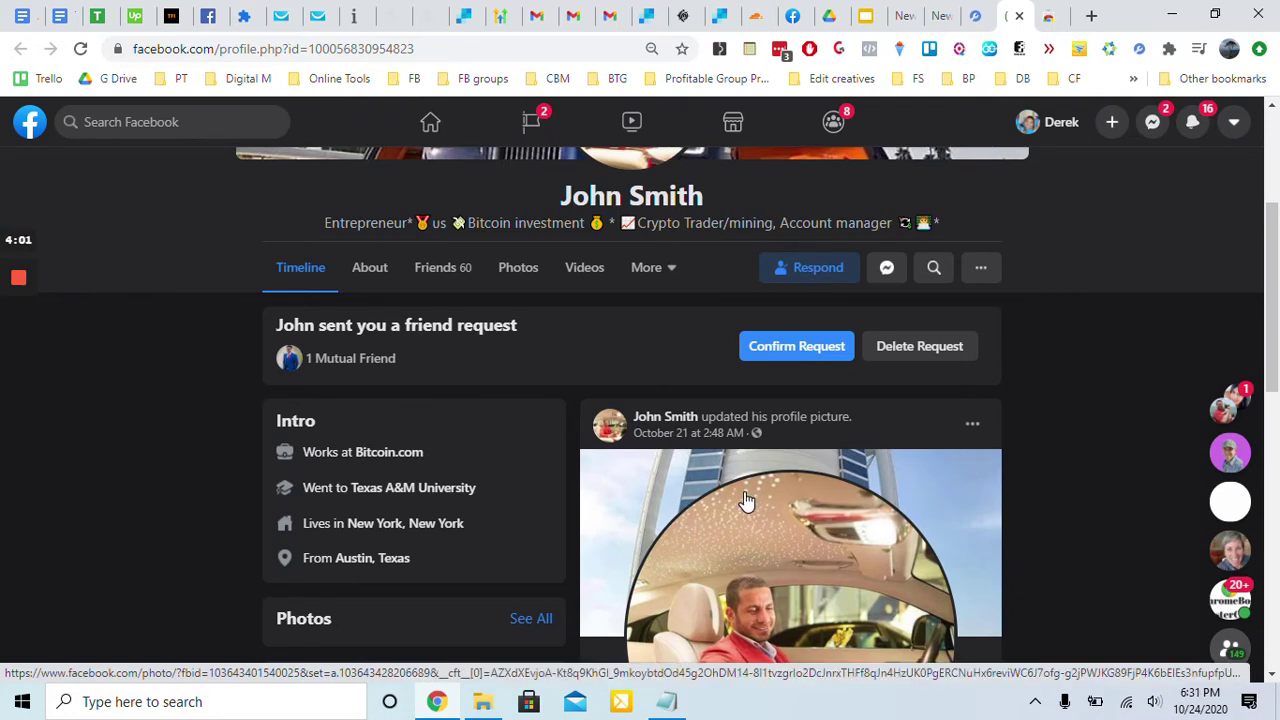
scroll(715, 495, down, 5)
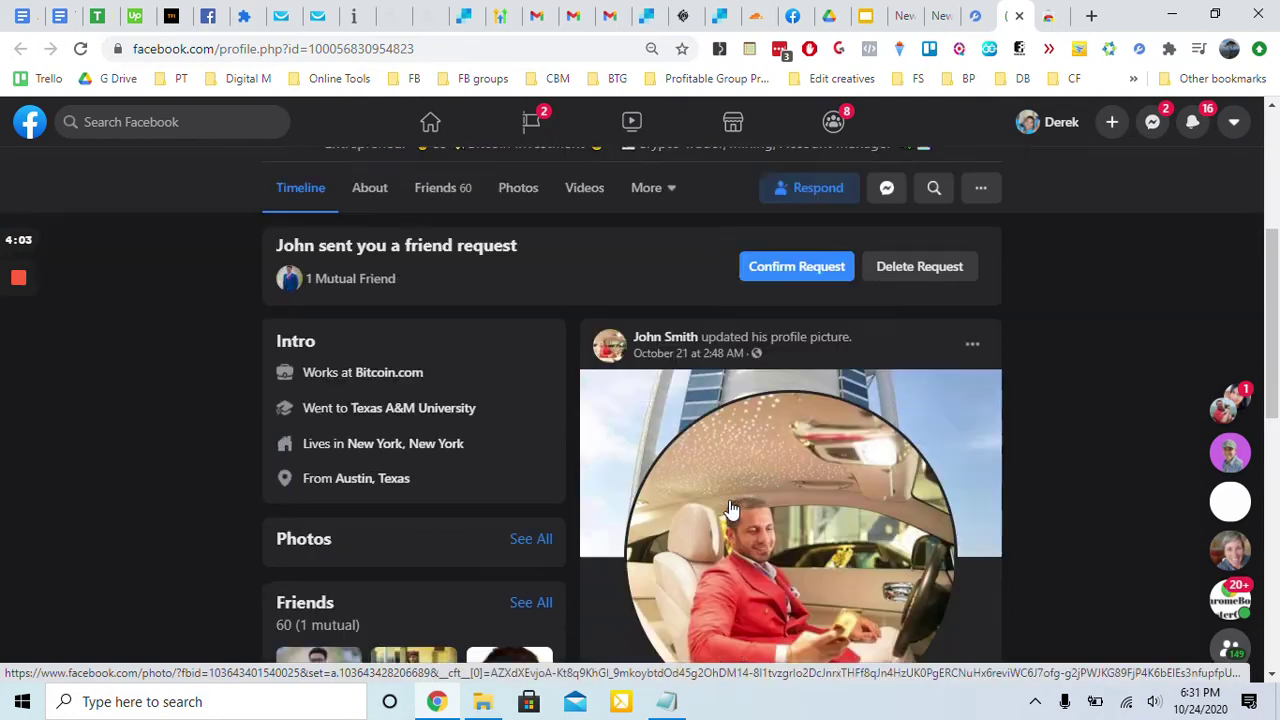
scroll(732, 505, up, 9)
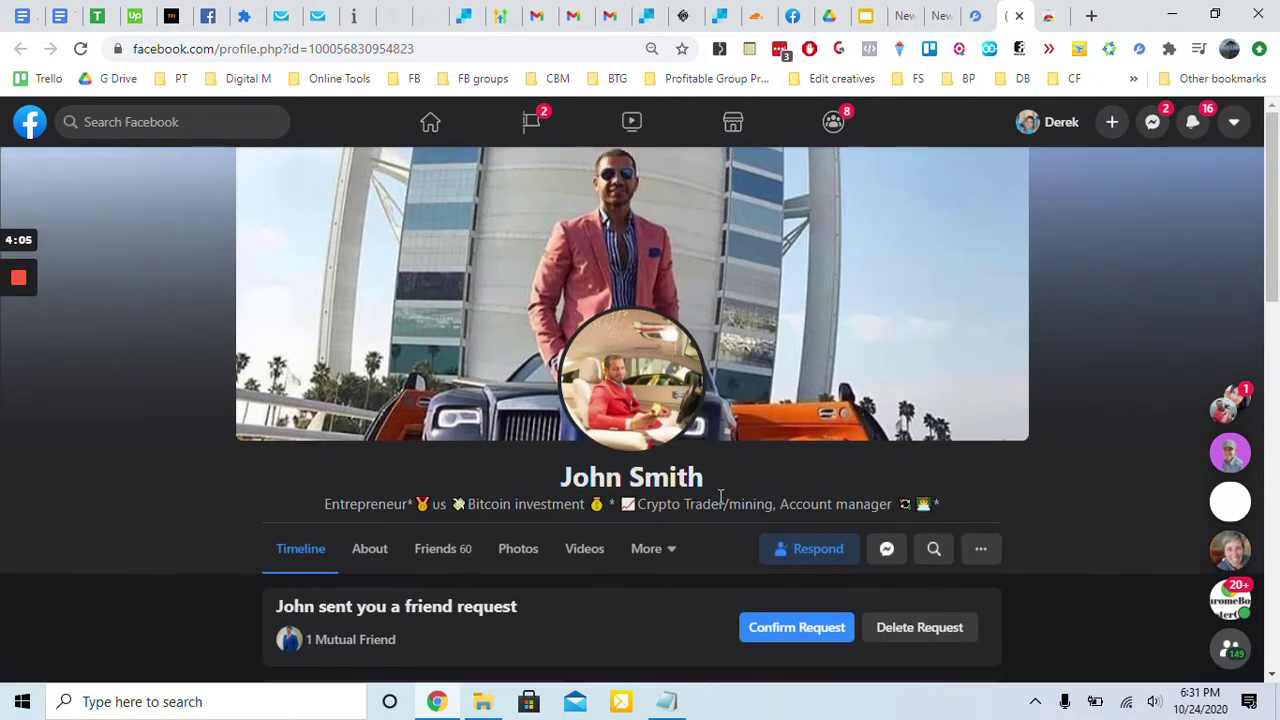
scroll(720, 508, down, 6)
scroll(719, 499, down, 1)
scroll(700, 490, up, 5)
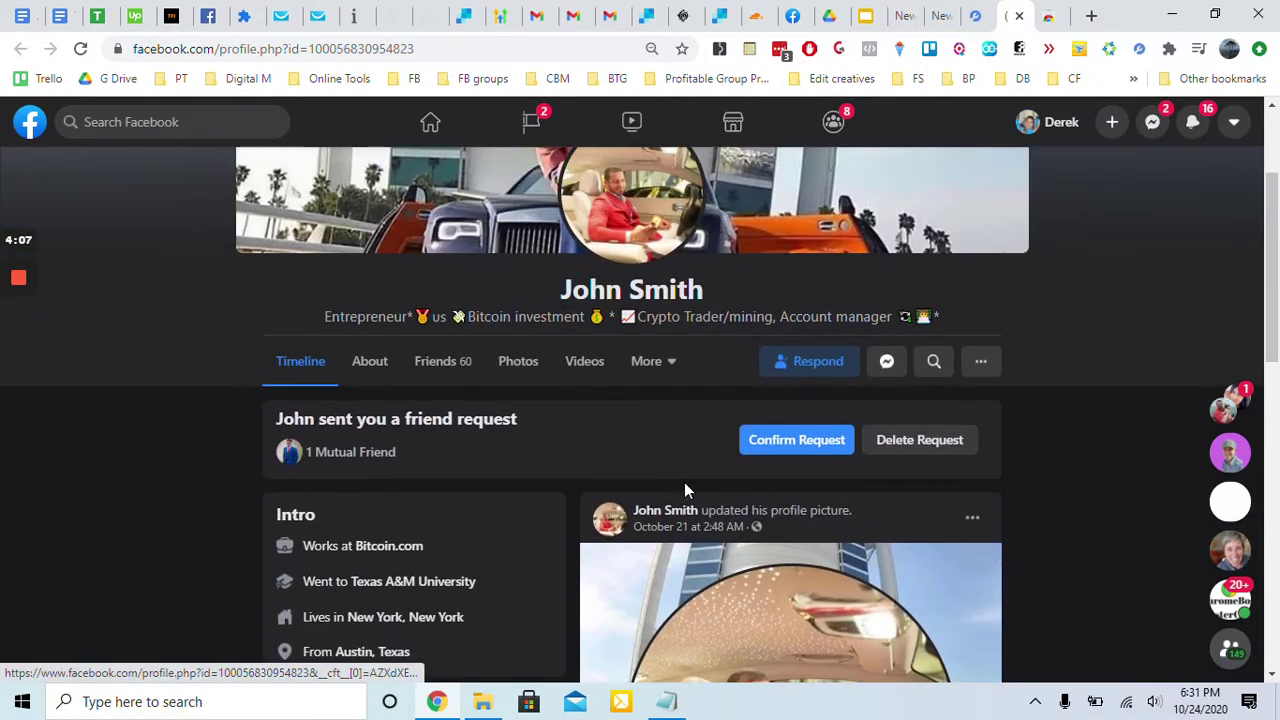
scroll(677, 483, down, 4)
scroll(680, 412, up, 2)
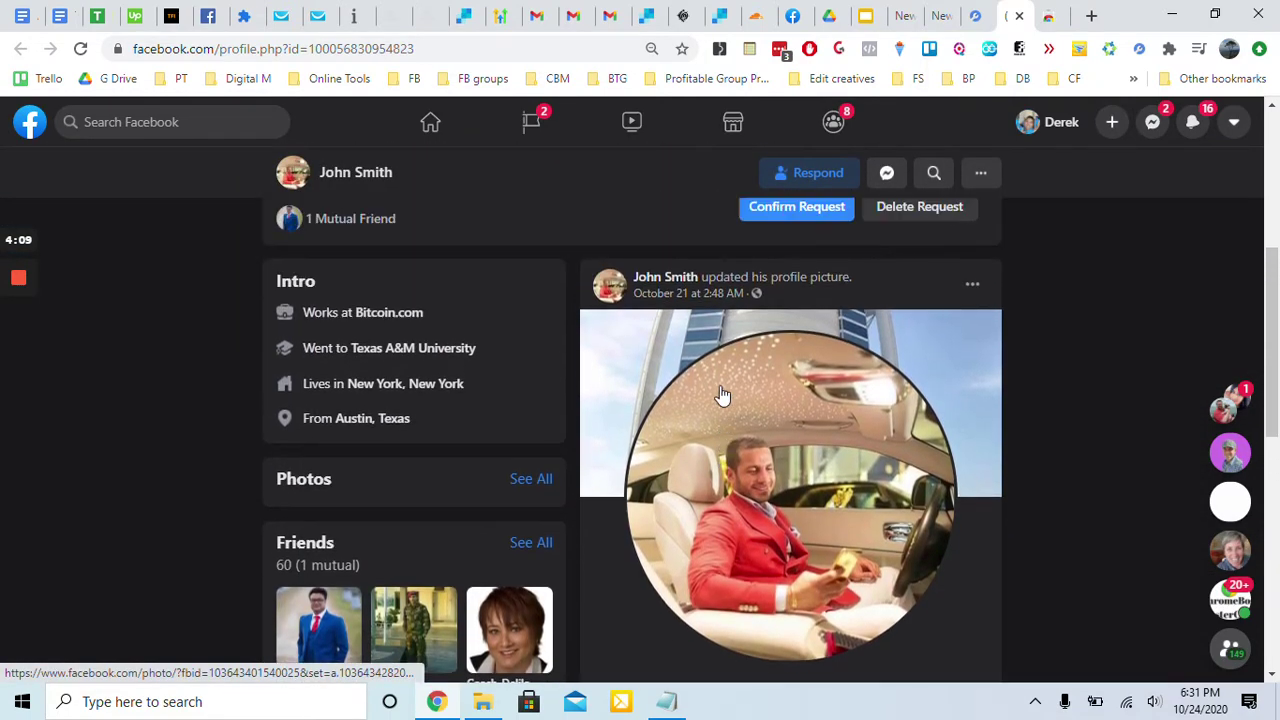
scroll(428, 471, up, 1)
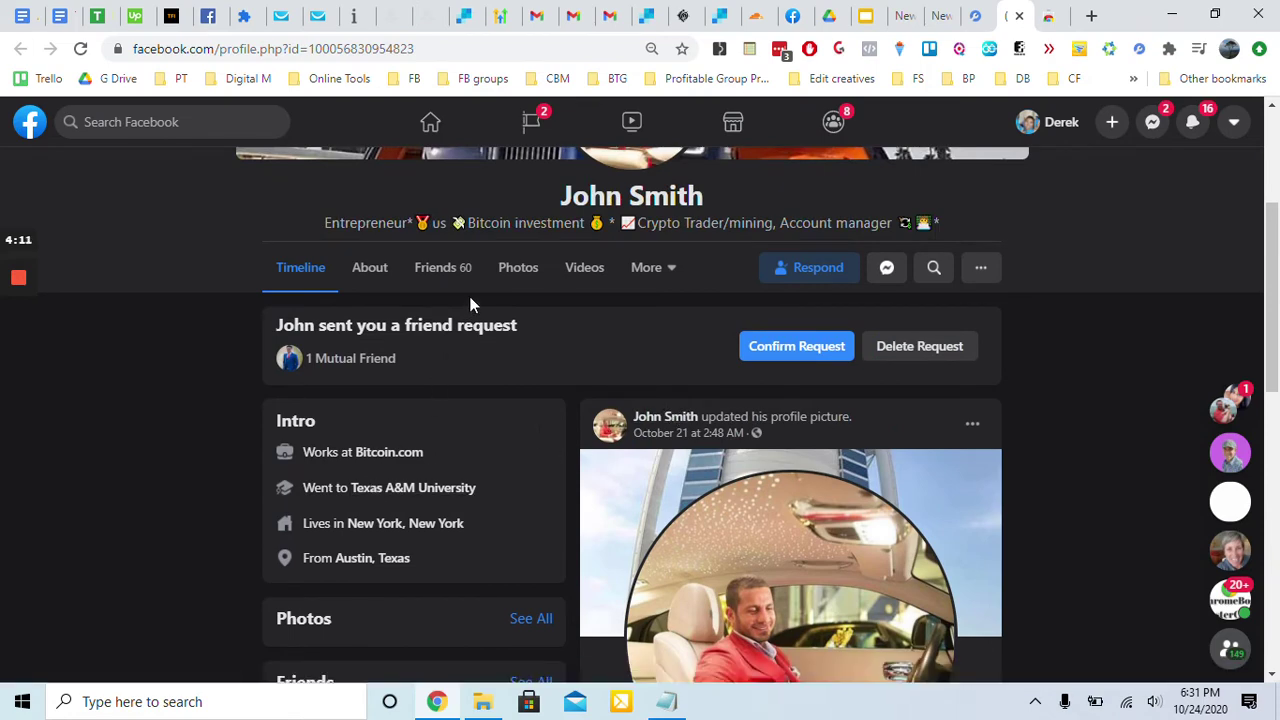
scroll(481, 330, up, 2)
scroll(493, 353, up, 1)
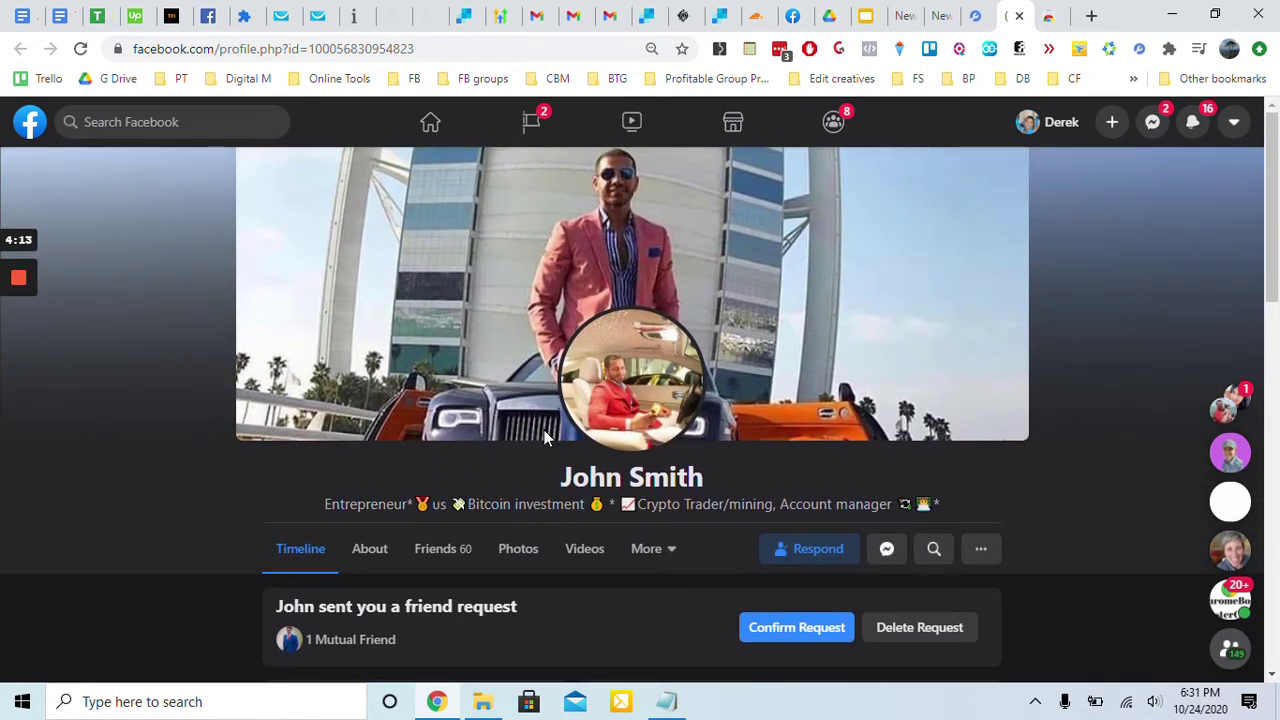
scroll(544, 437, down, 2)
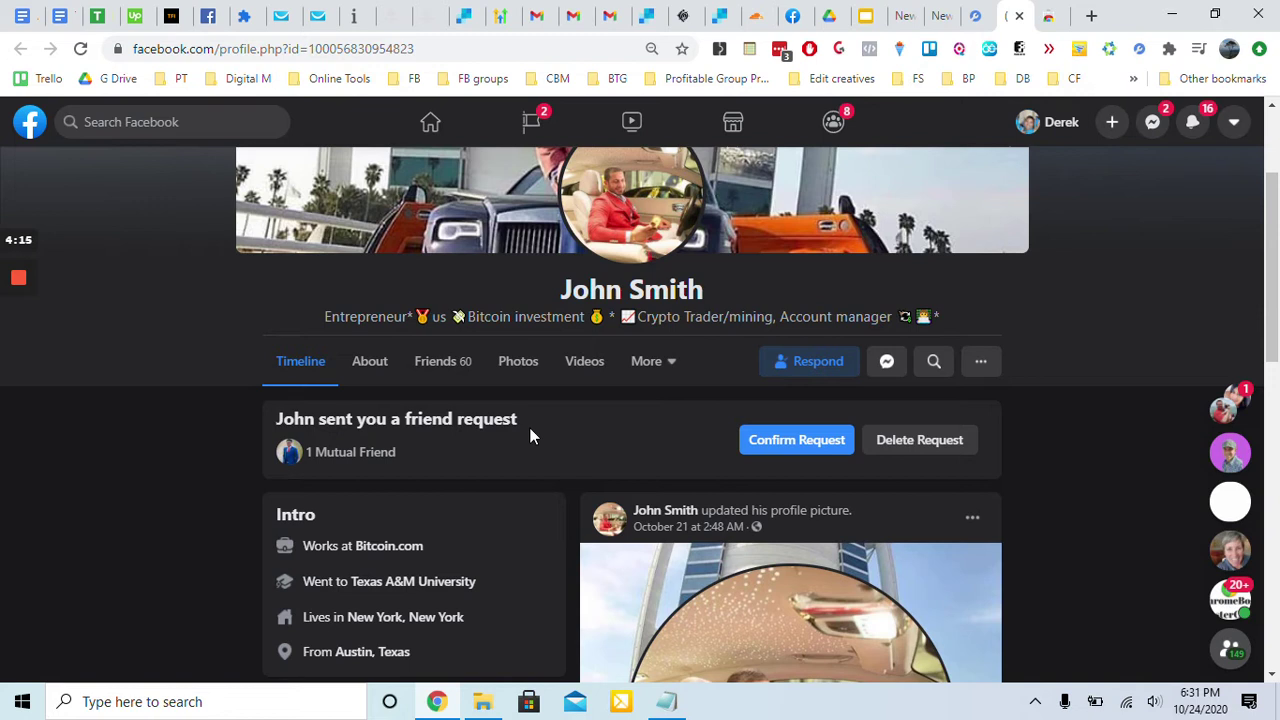
scroll(414, 400, down, 1)
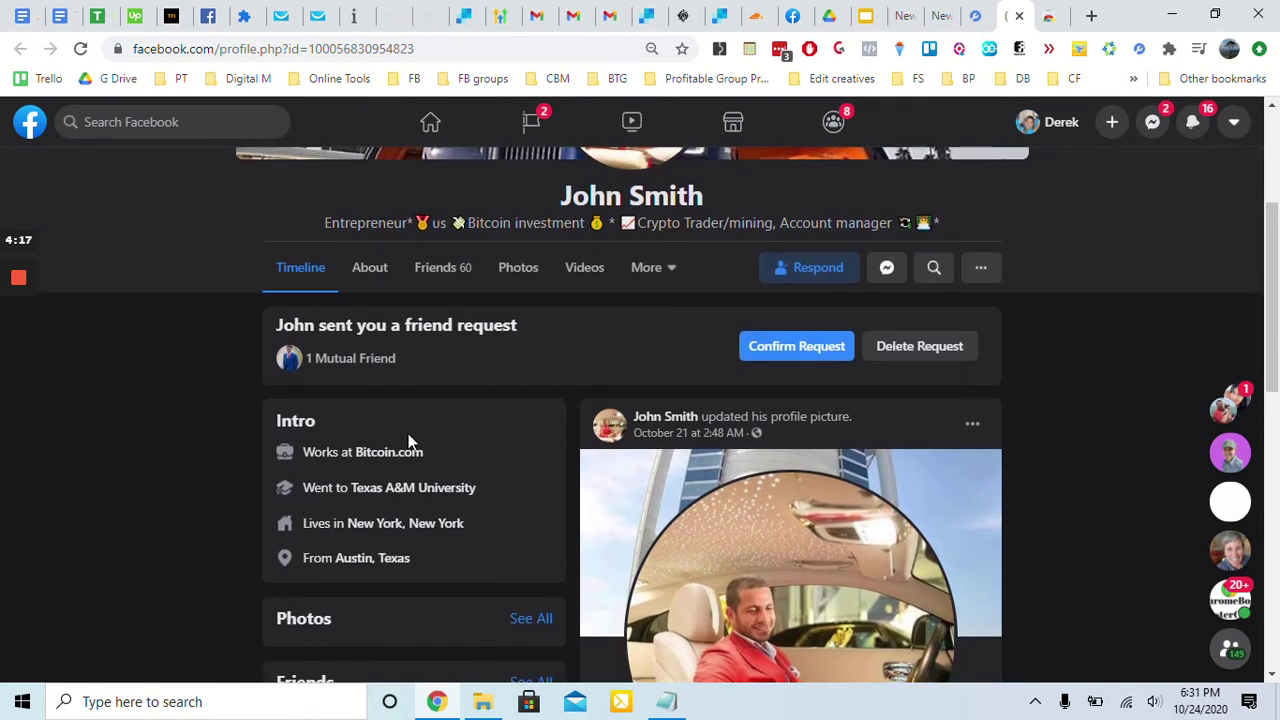
View the requester's friends list on their Facebook profile
click(456, 270)
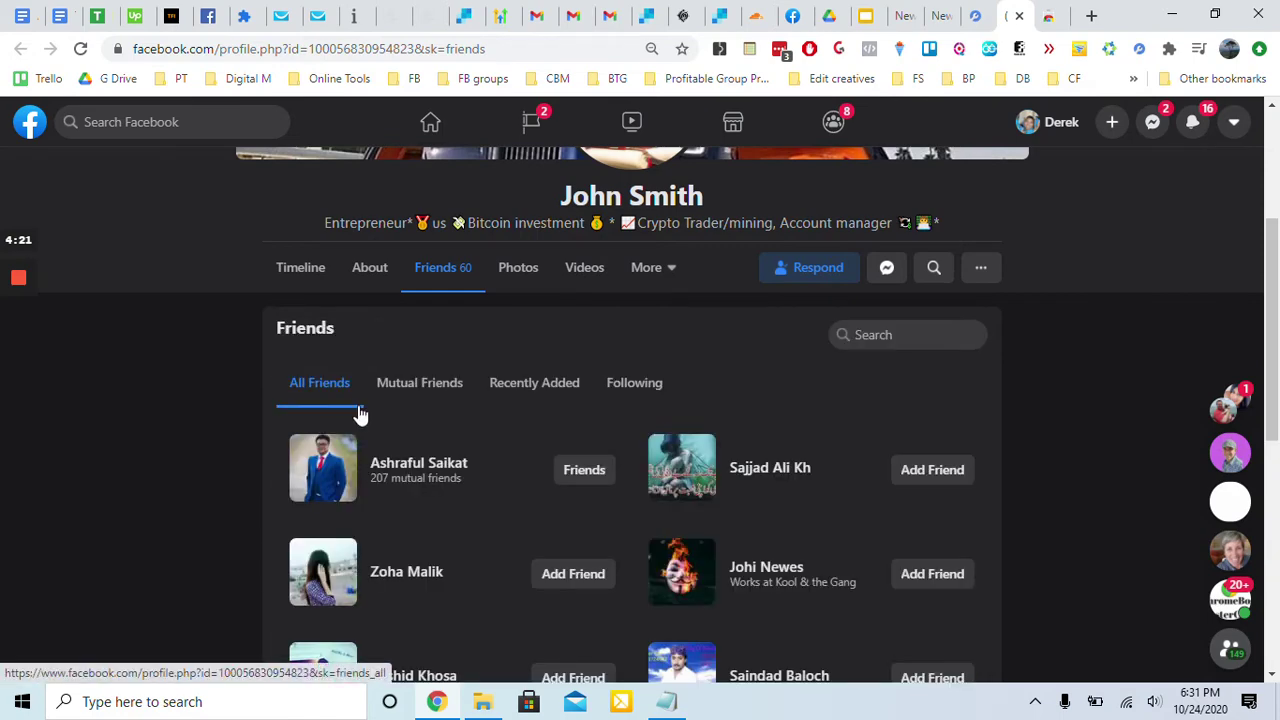
scroll(405, 436, down, 1)
scroll(405, 436, up, 3)
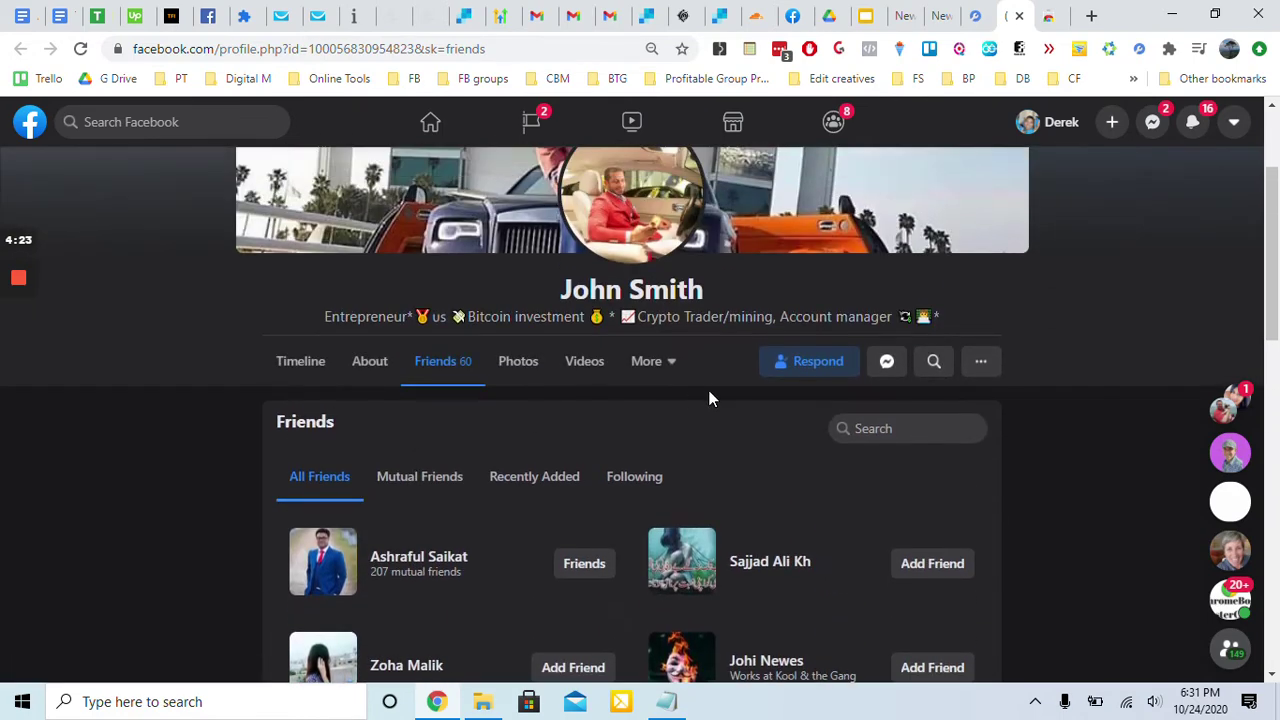
scroll(607, 472, up, 2)
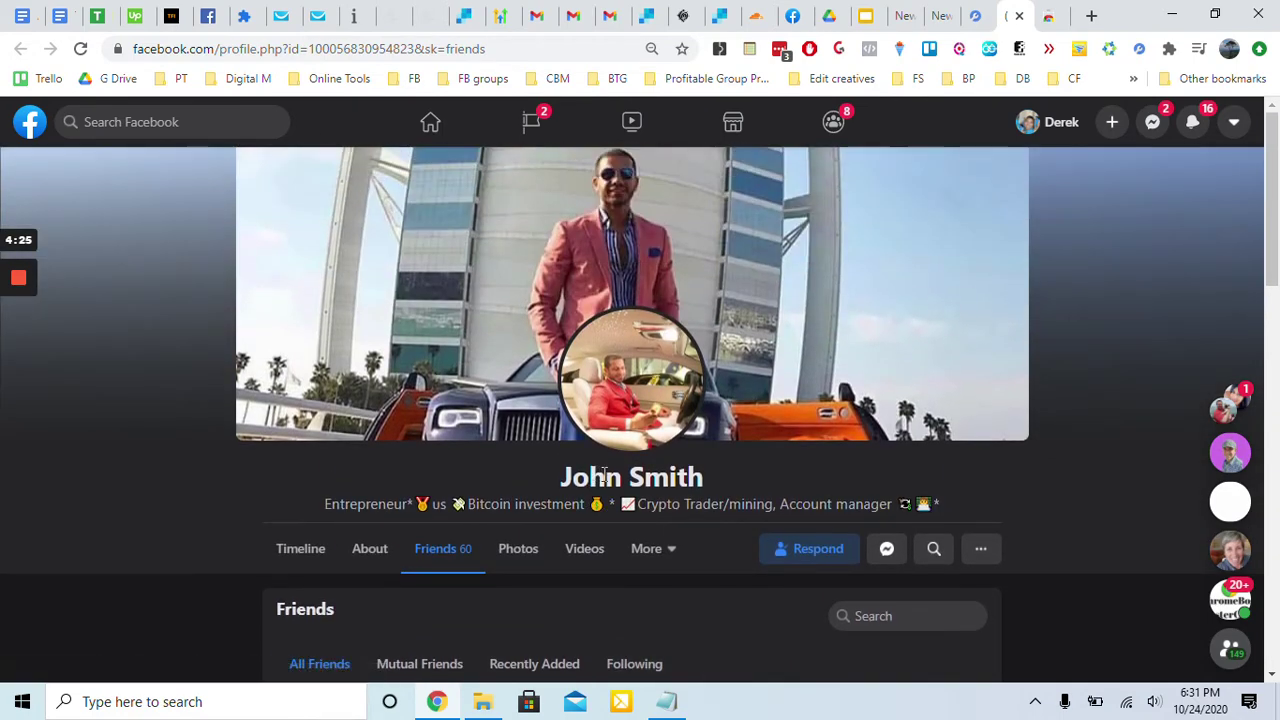
Delete the pending friend request and go back to the Multiple Tools for Facebook tab
click(834, 550)
scroll(836, 550, down, 1)
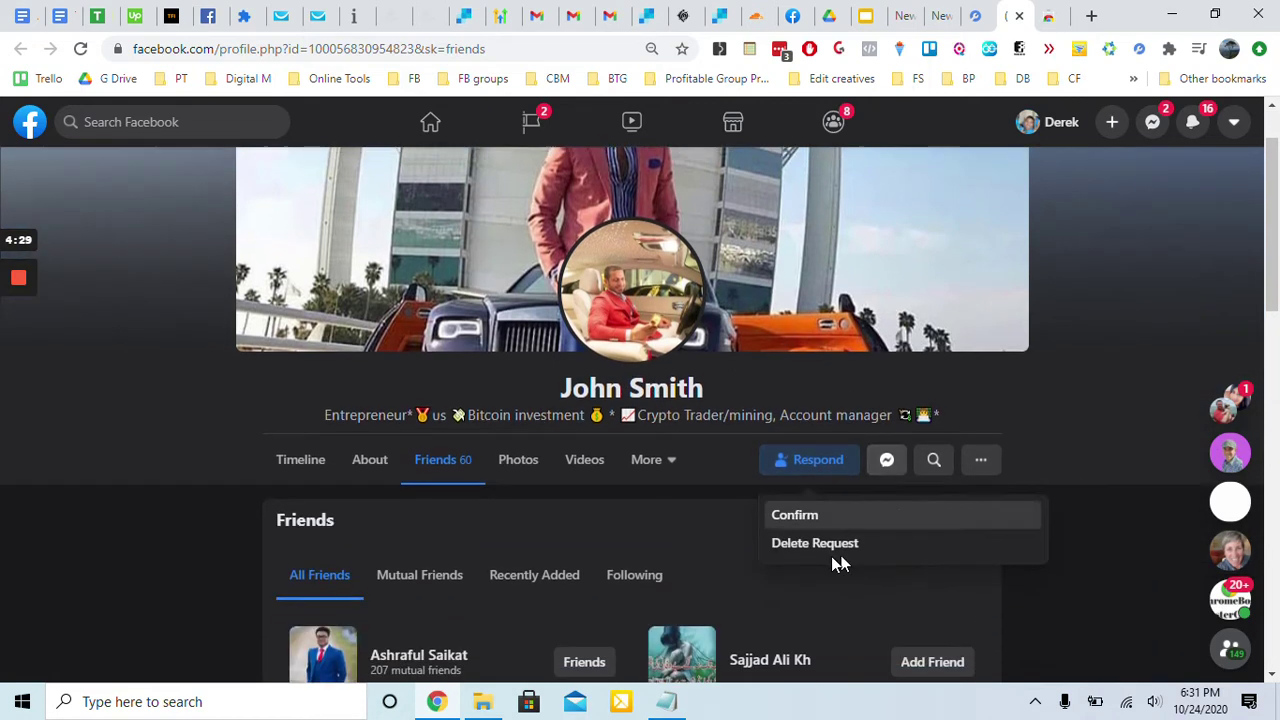
click(816, 537)
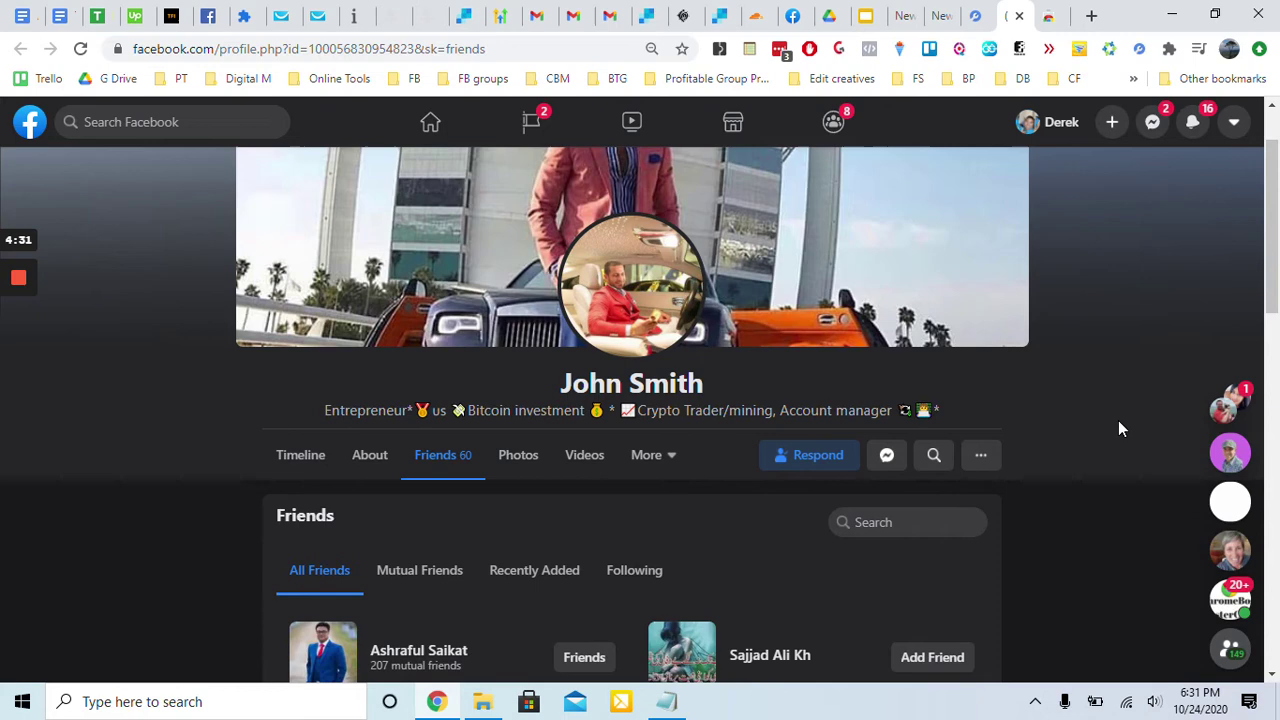
click(984, 12)
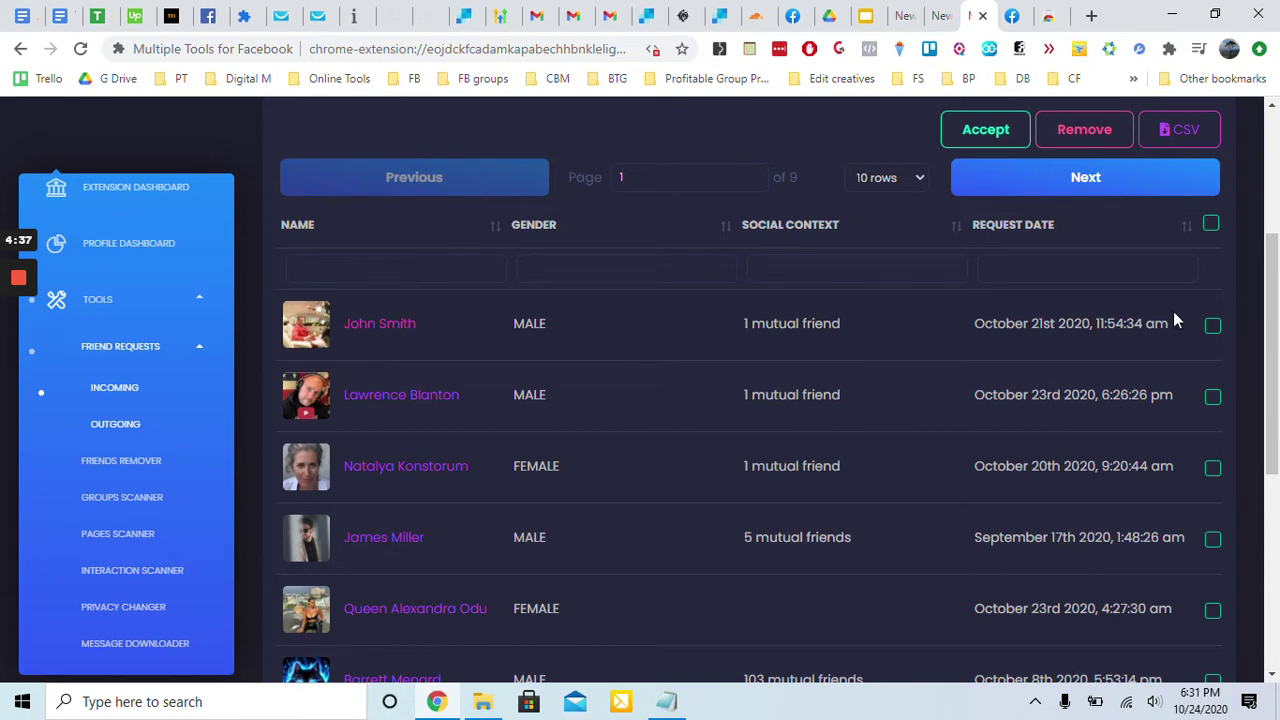
Select all incoming friend requests on the first page
scroll(957, 385, down, 5)
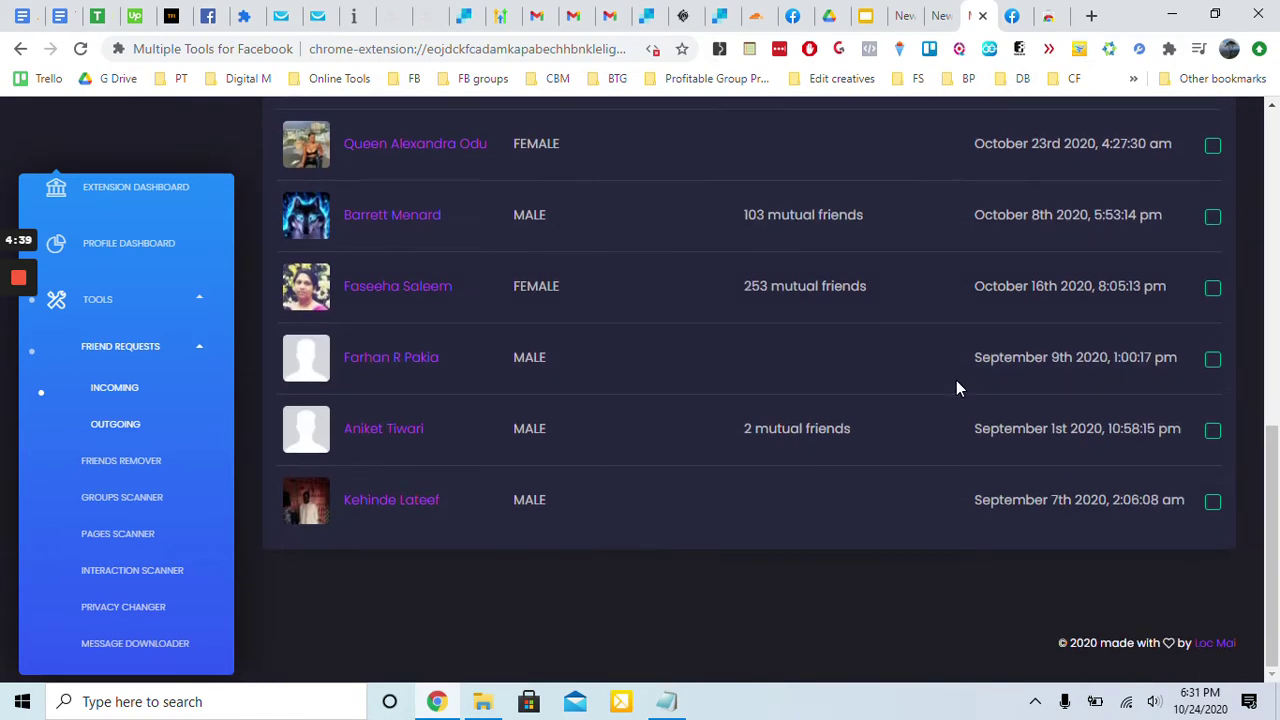
scroll(956, 381, up, 5)
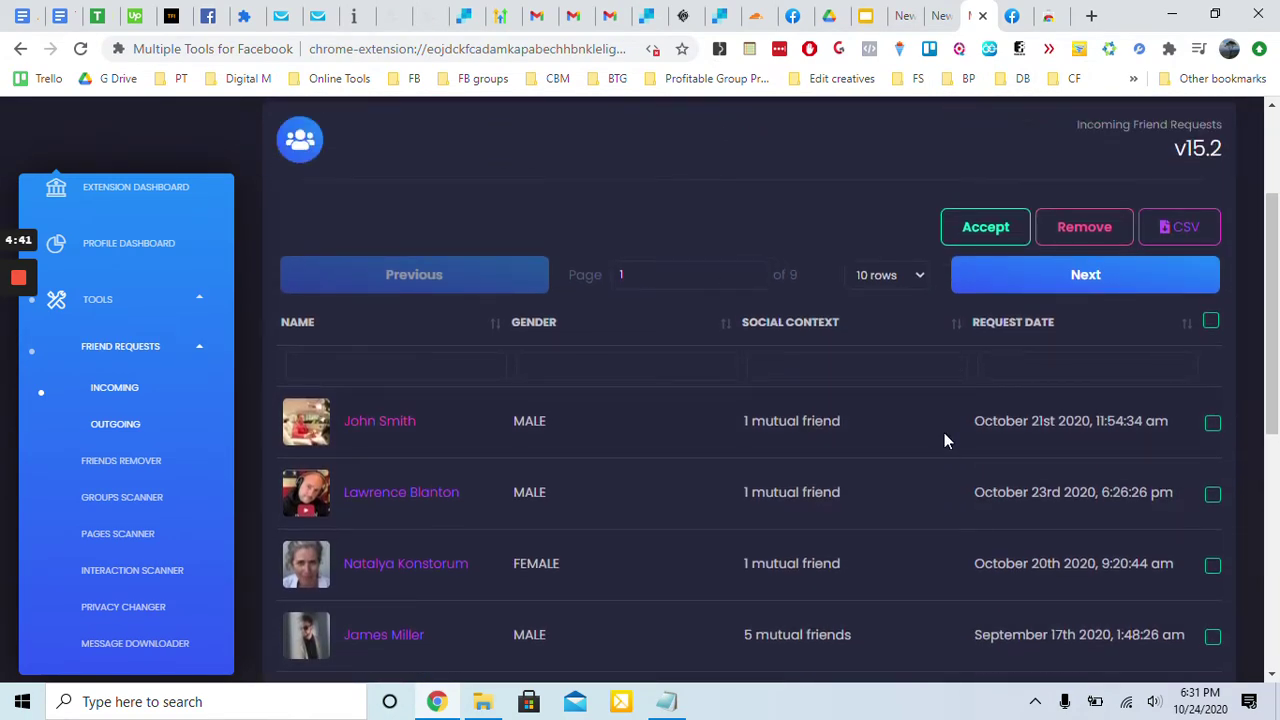
scroll(944, 432, down, 3)
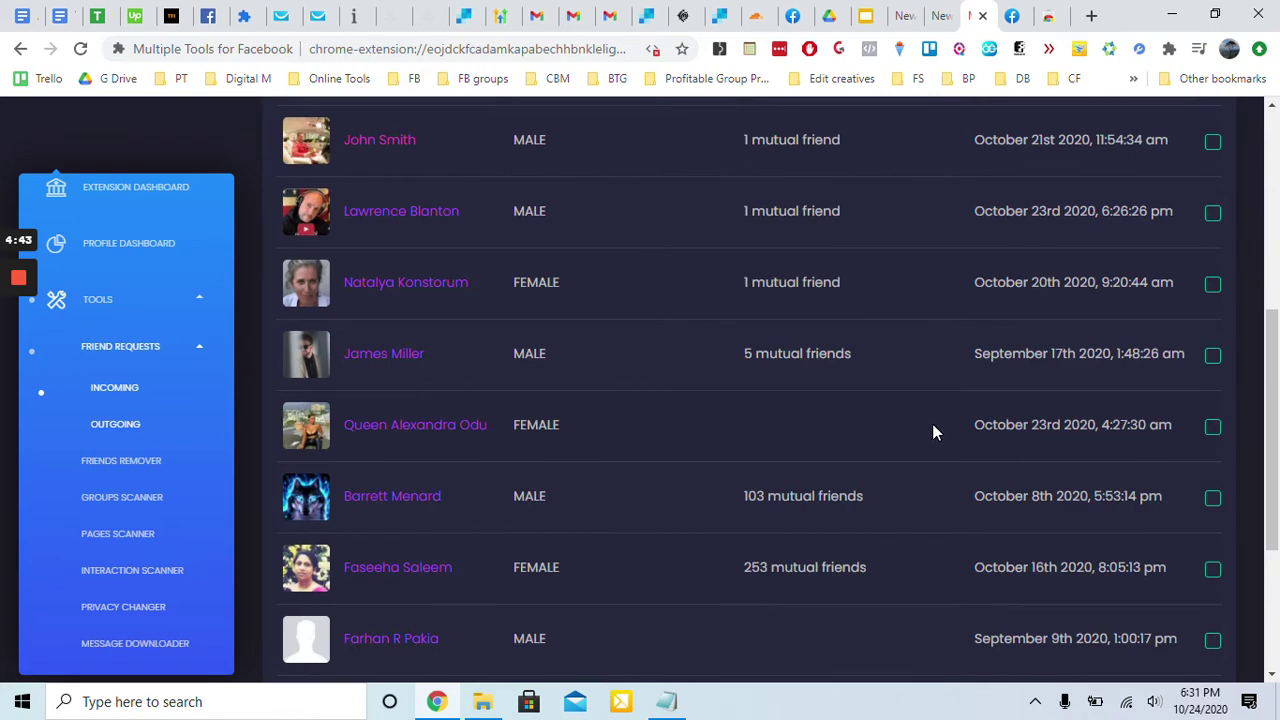
scroll(850, 440, up, 3)
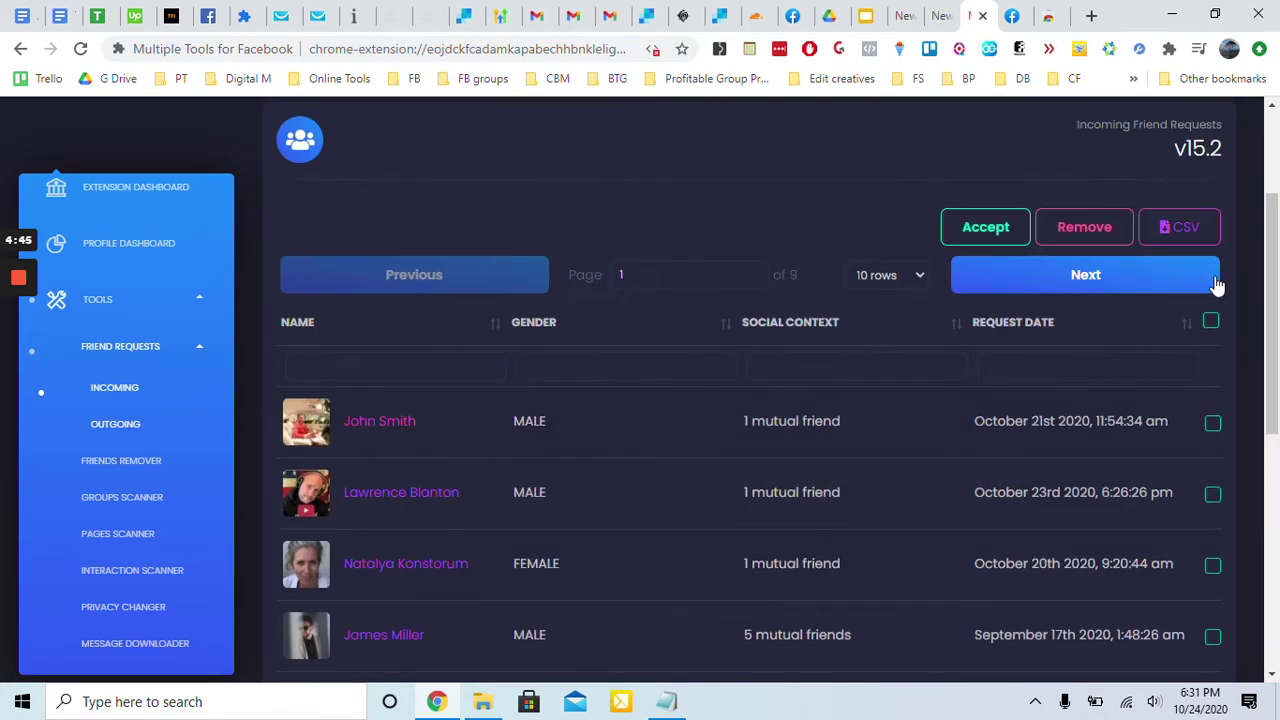
click(1210, 321)
Open the Outgoing friend requests list from the sidebar
scroll(1066, 269, down, 1)
scroll(1000, 334, up, 3)
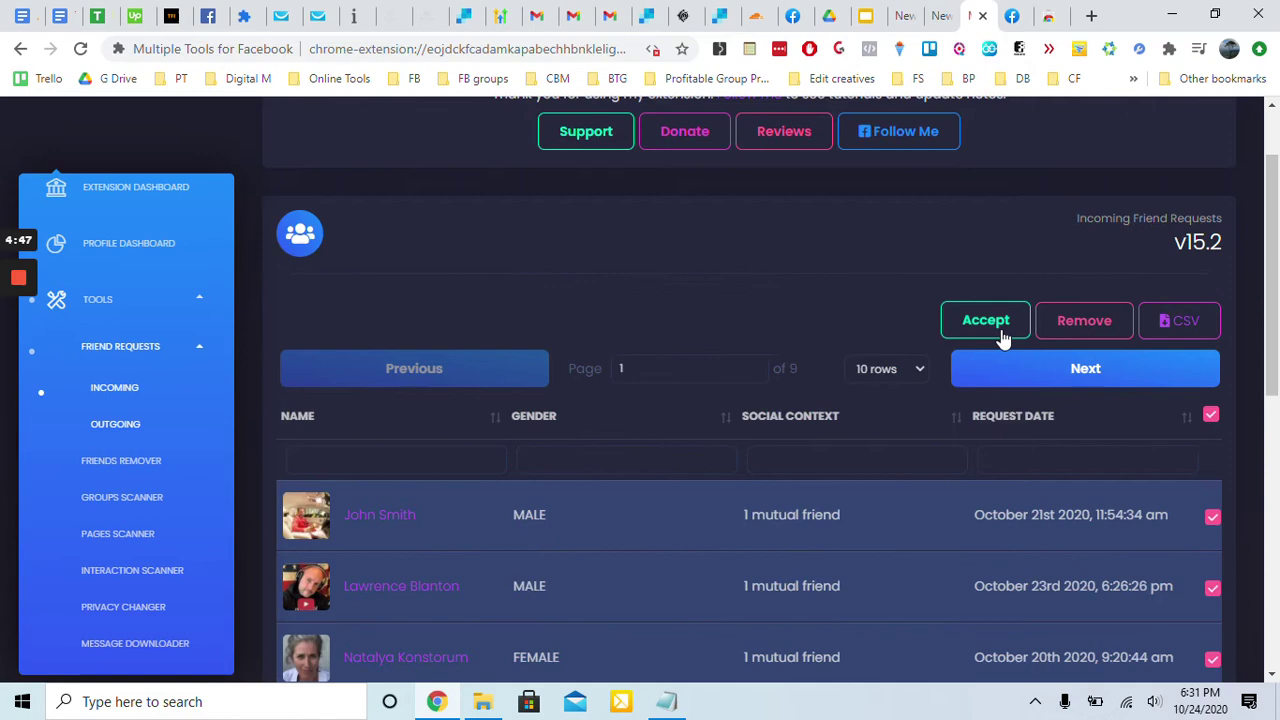
scroll(993, 325, down, 3)
scroll(926, 345, down, 4)
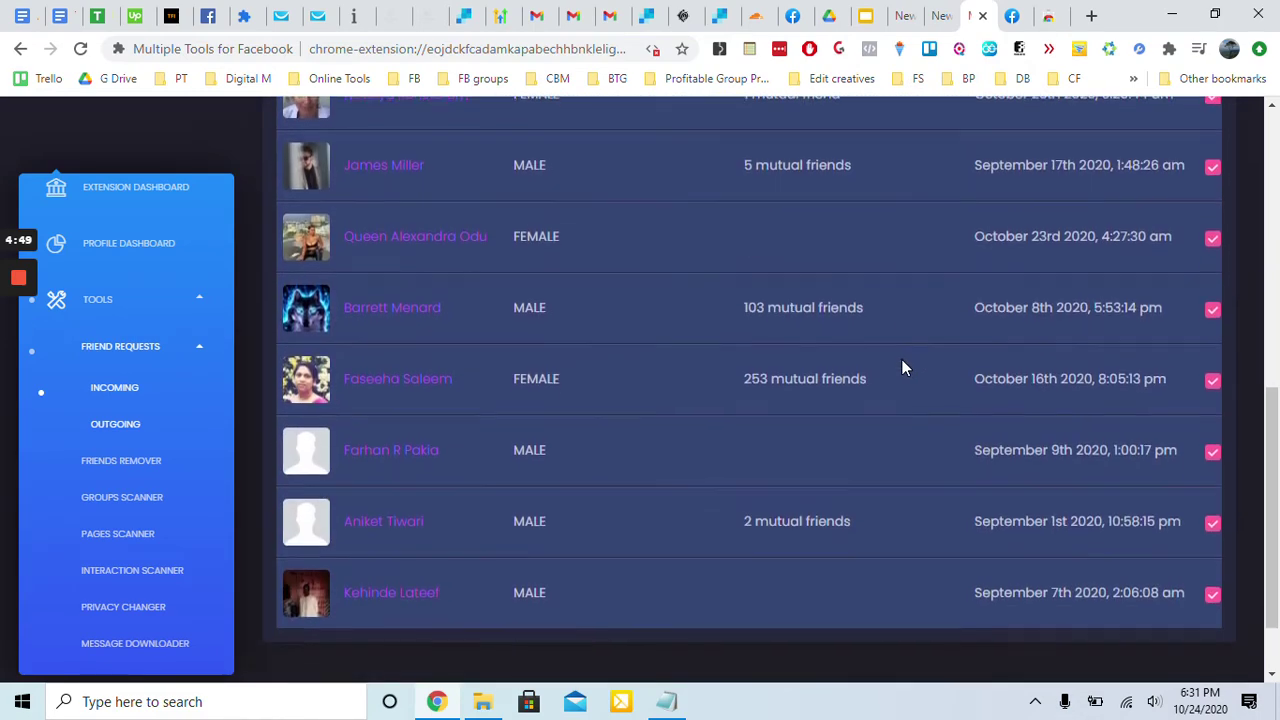
scroll(493, 397, up, 8)
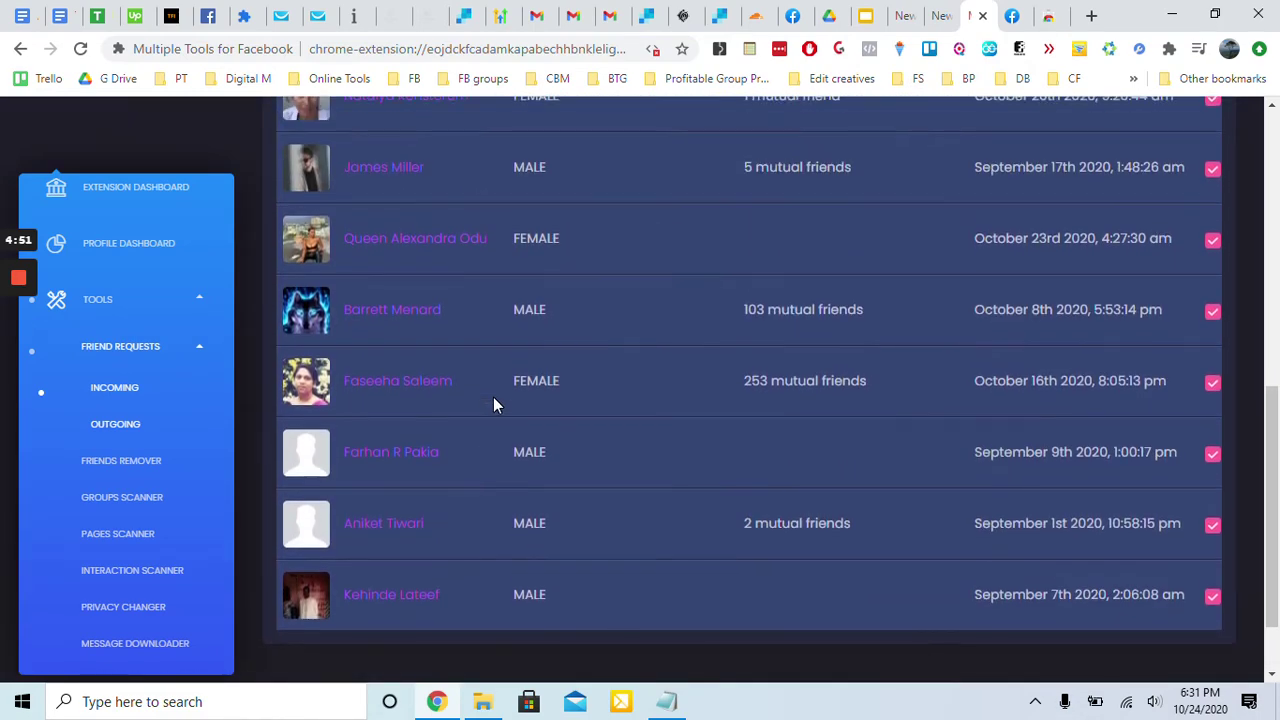
scroll(452, 407, down, 3)
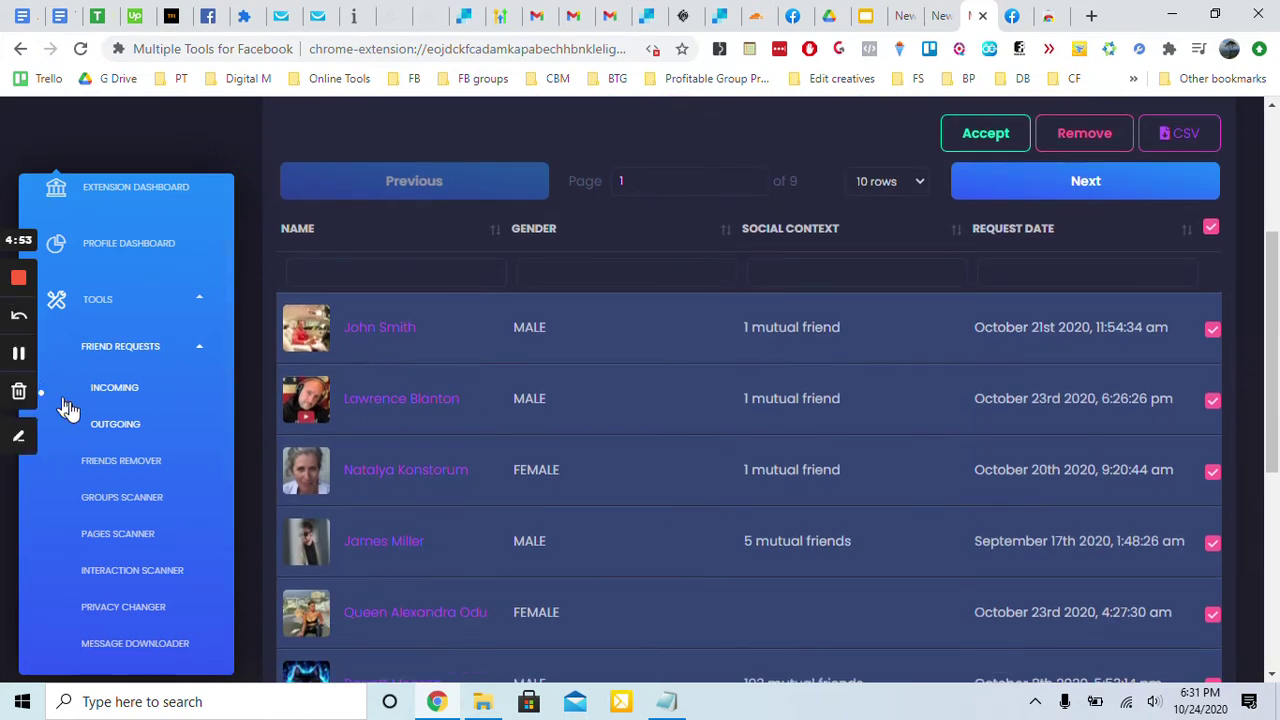
click(125, 428)
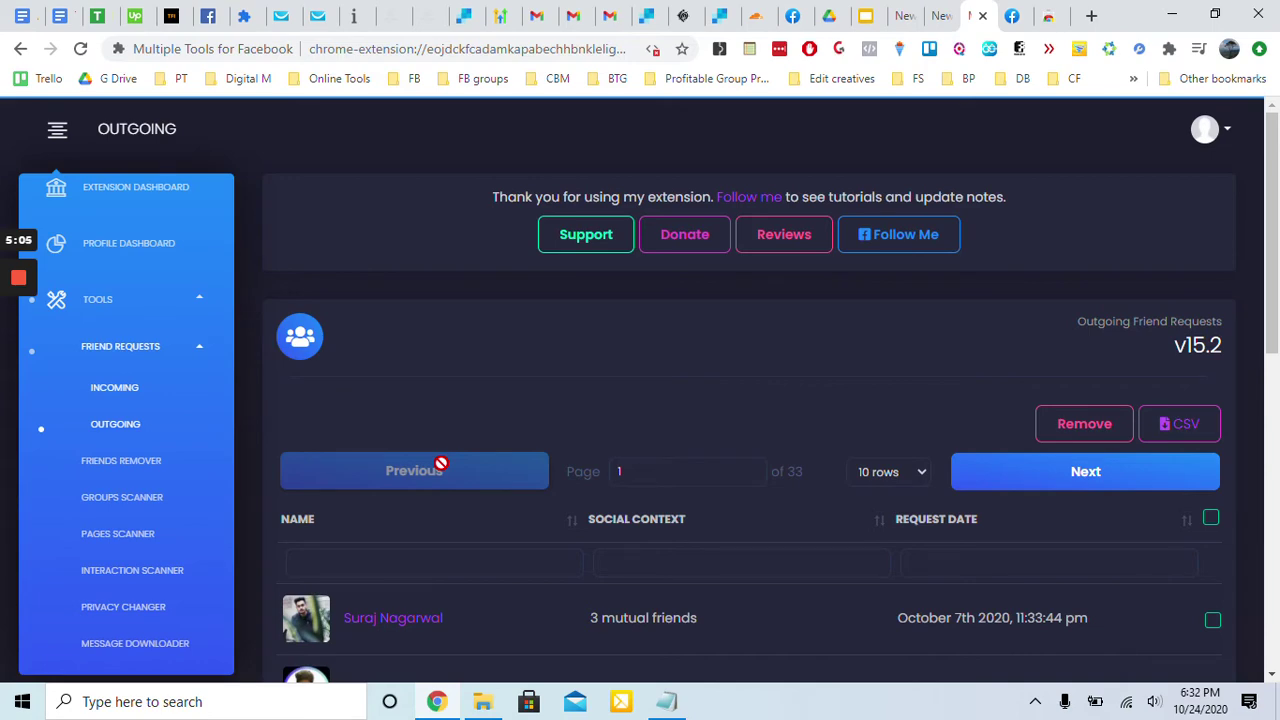
Select all outgoing friend requests on the first 10-row page
scroll(470, 515, down, 3)
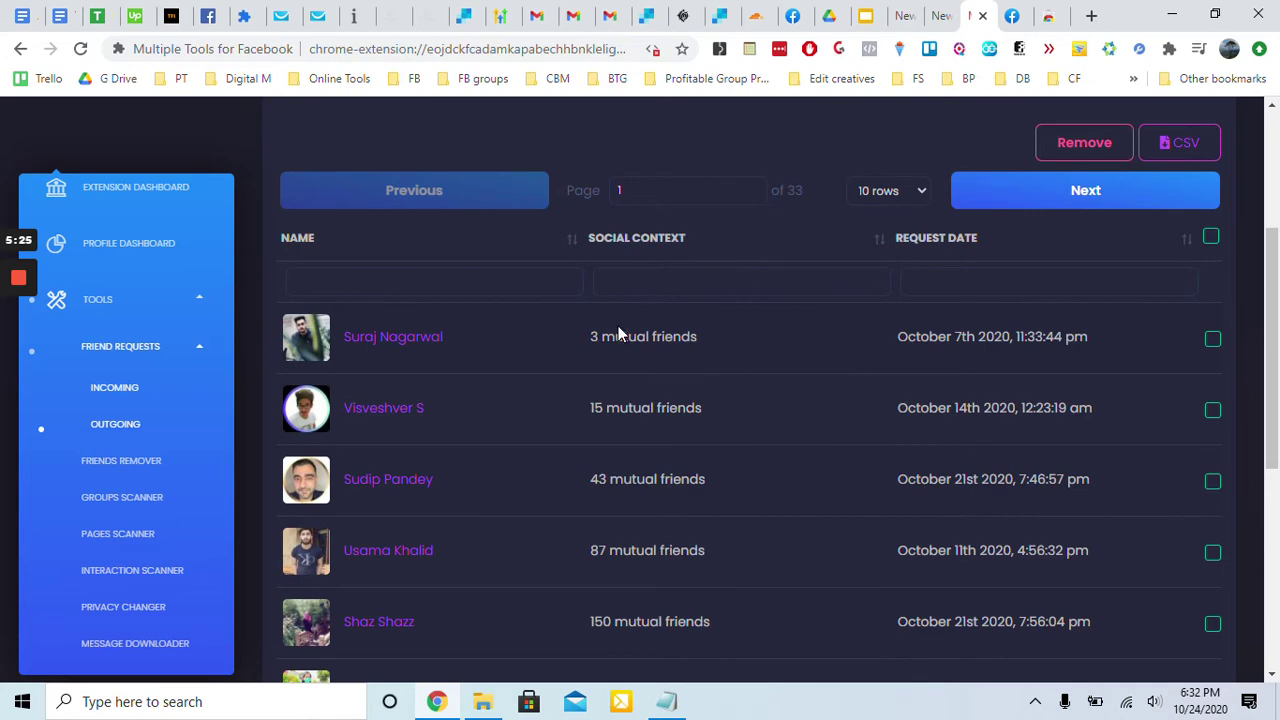
scroll(618, 340, down, 5)
scroll(614, 357, up, 6)
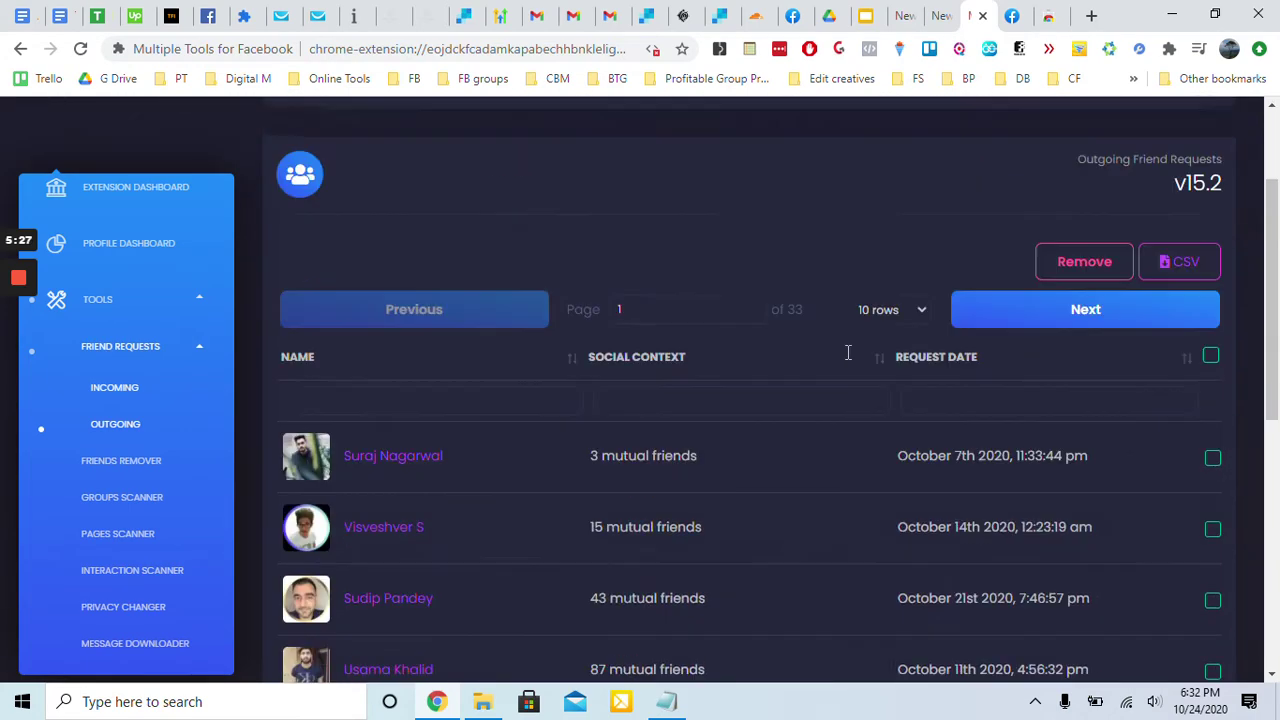
scroll(847, 352, down, 1)
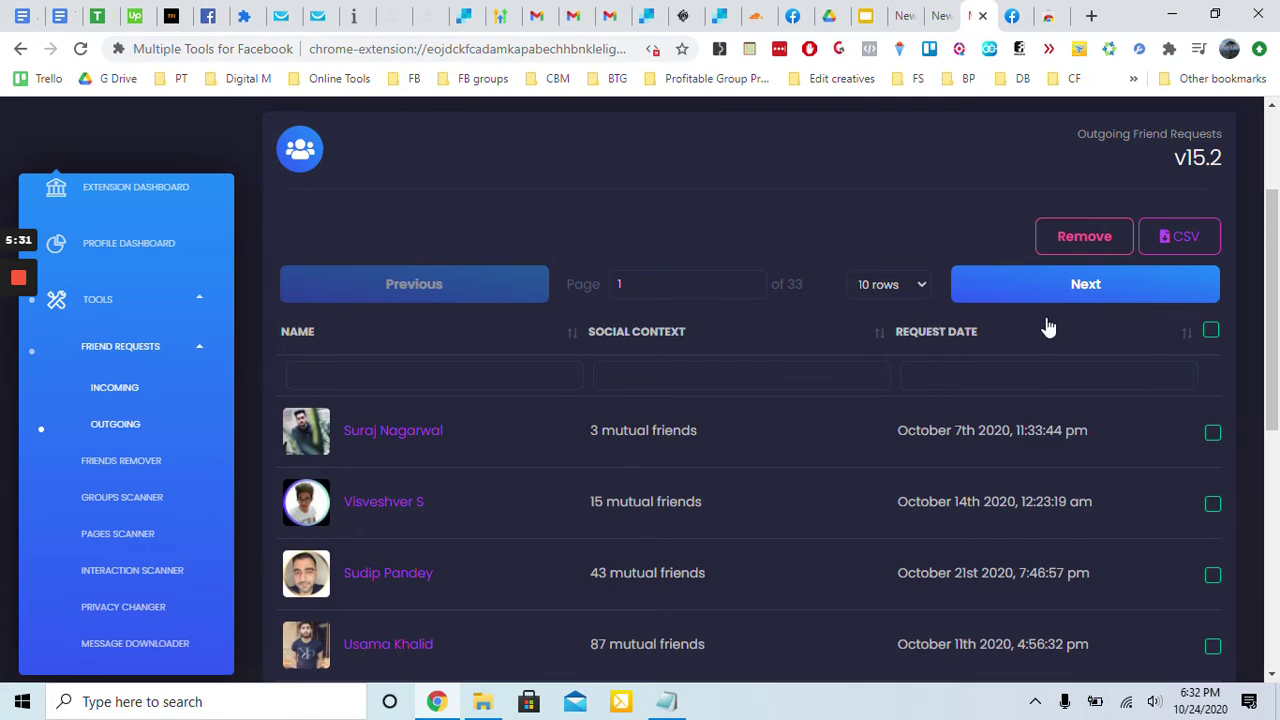
click(1210, 331)
scroll(1040, 355, down, 4)
scroll(1029, 362, up, 3)
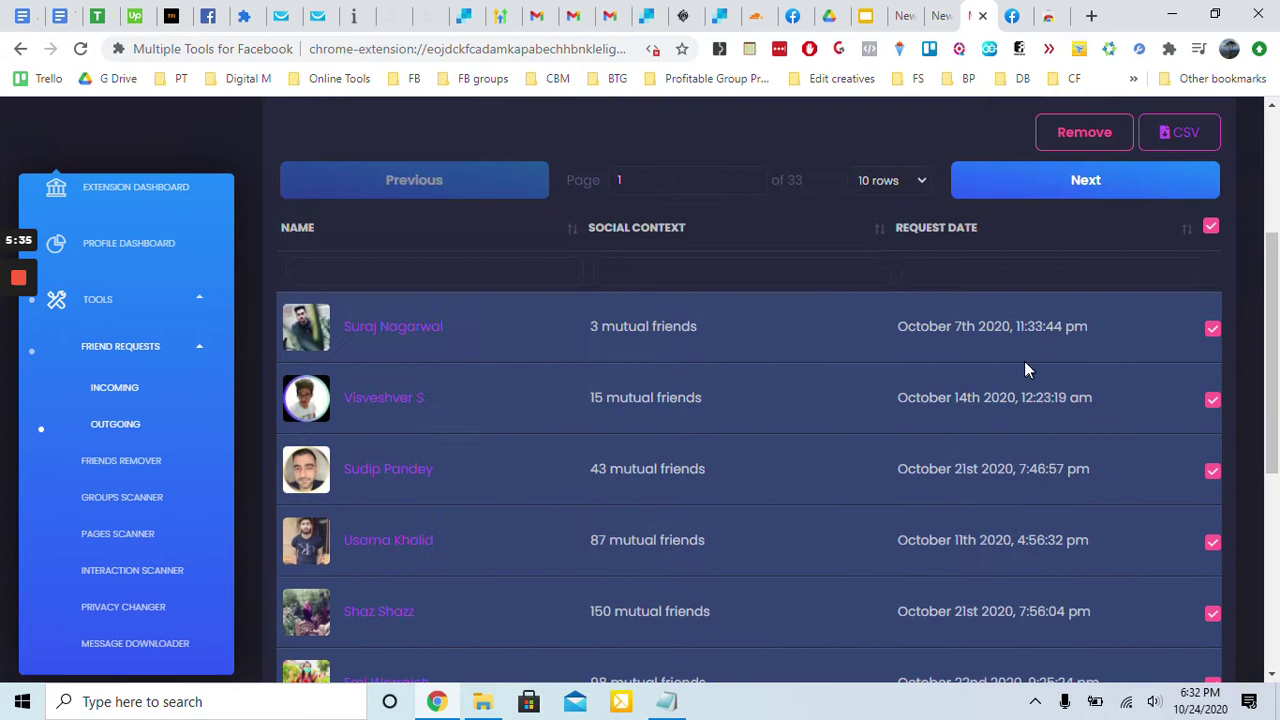
Show 50 outgoing requests per page and select all of them
click(905, 181)
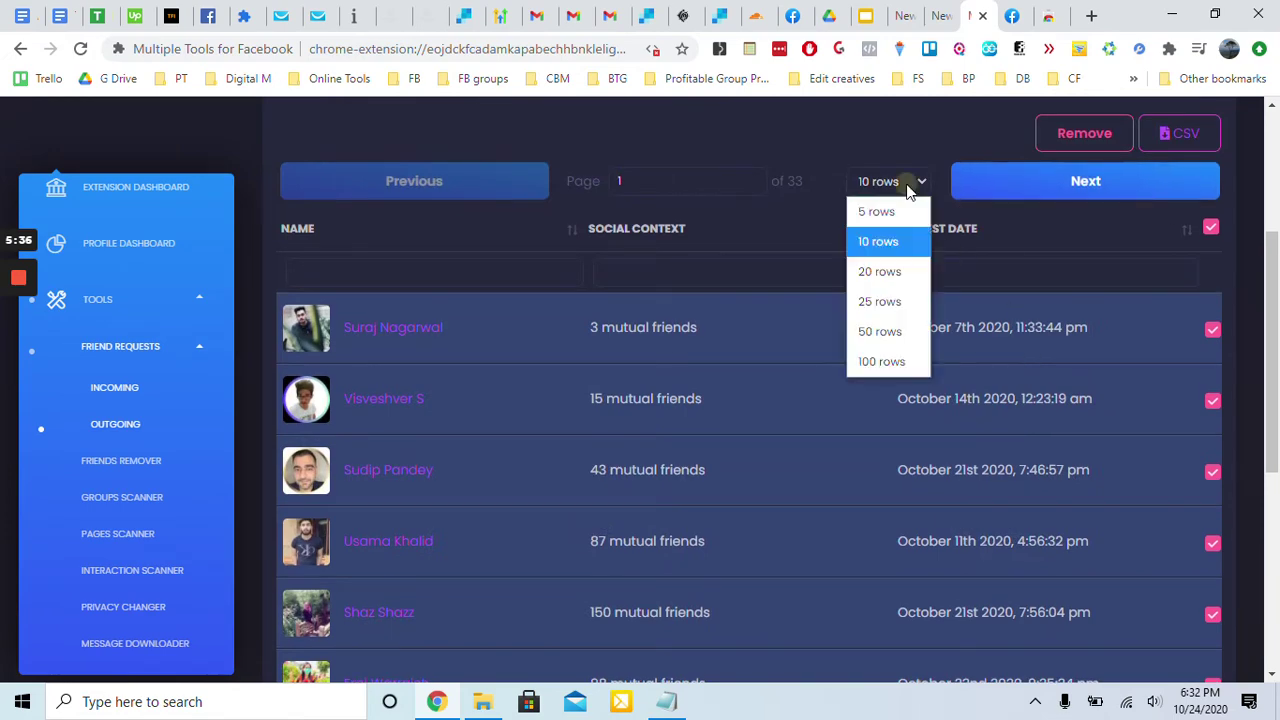
click(880, 331)
scroll(986, 300, down, 6)
scroll(1006, 309, up, 5)
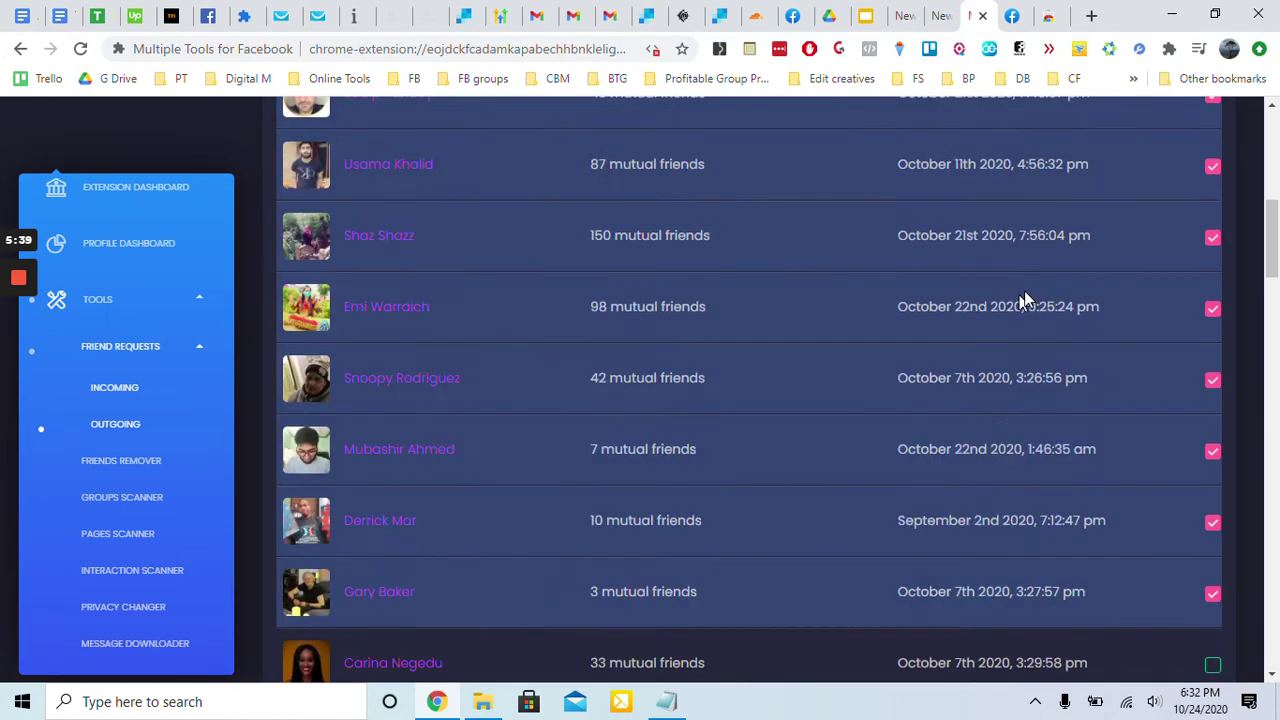
click(1211, 133)
scroll(1045, 320, down, 6)
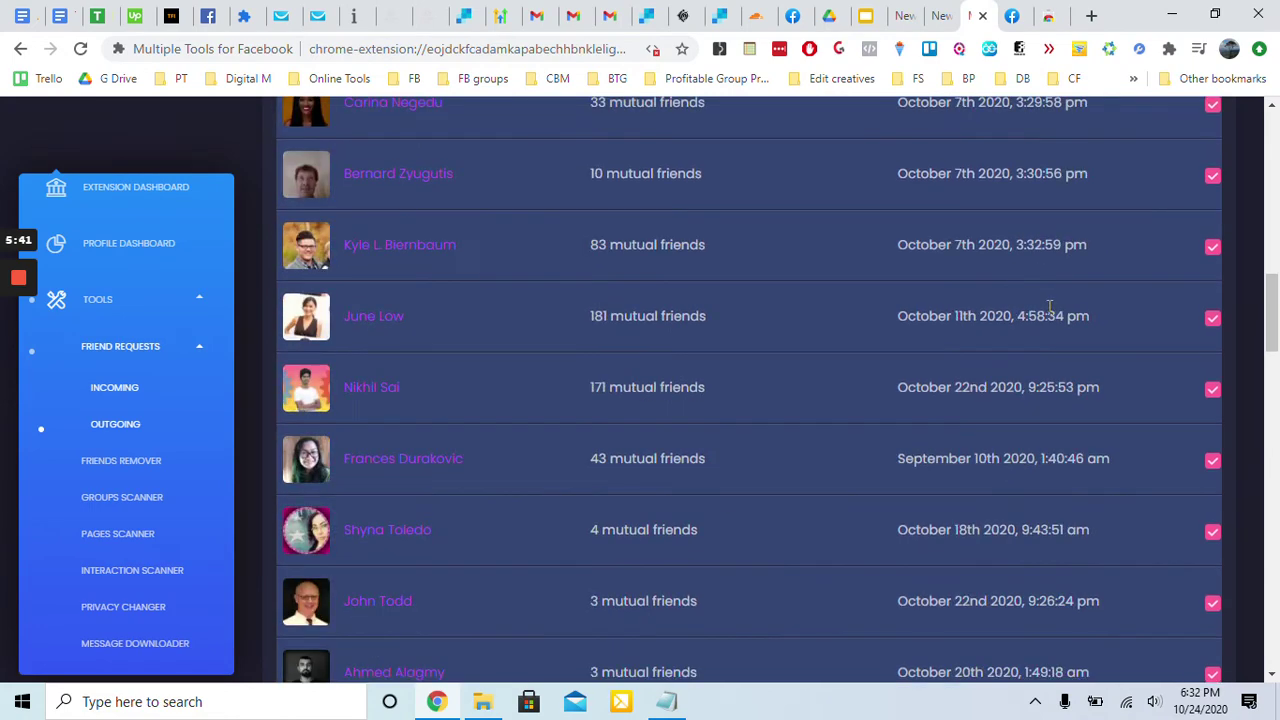
scroll(1048, 325, up, 8)
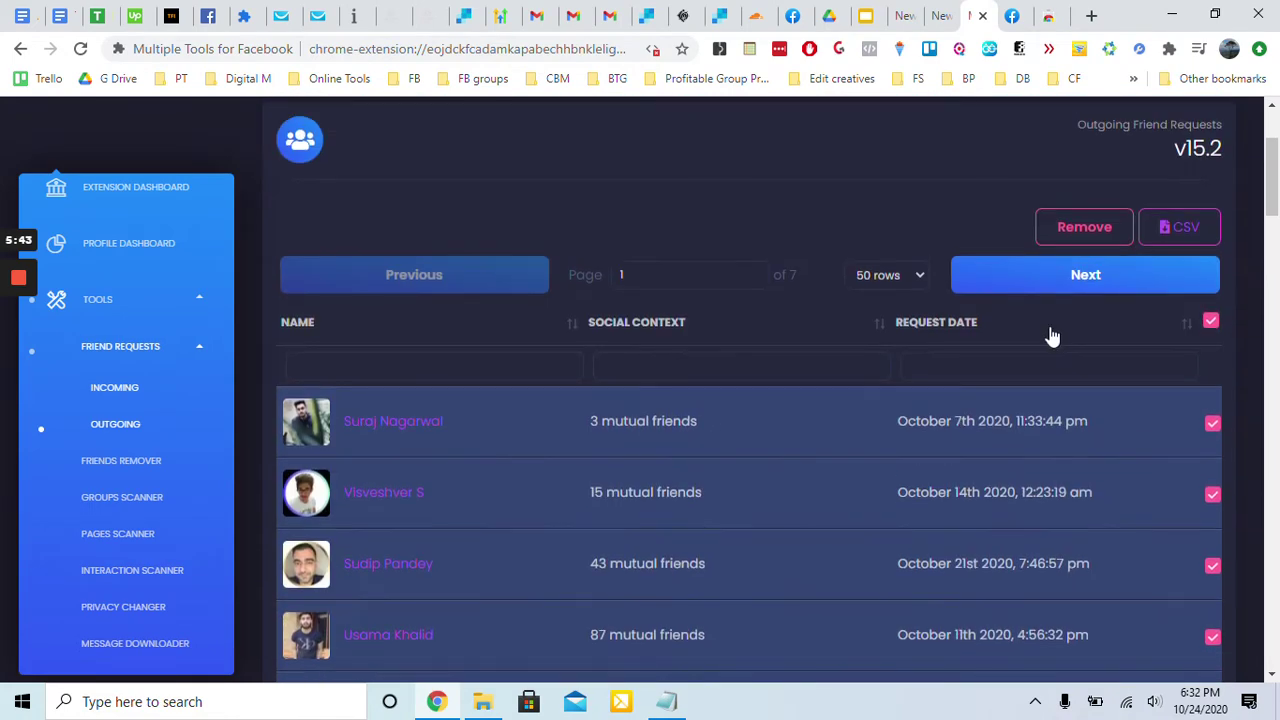
scroll(930, 360, down, 1)
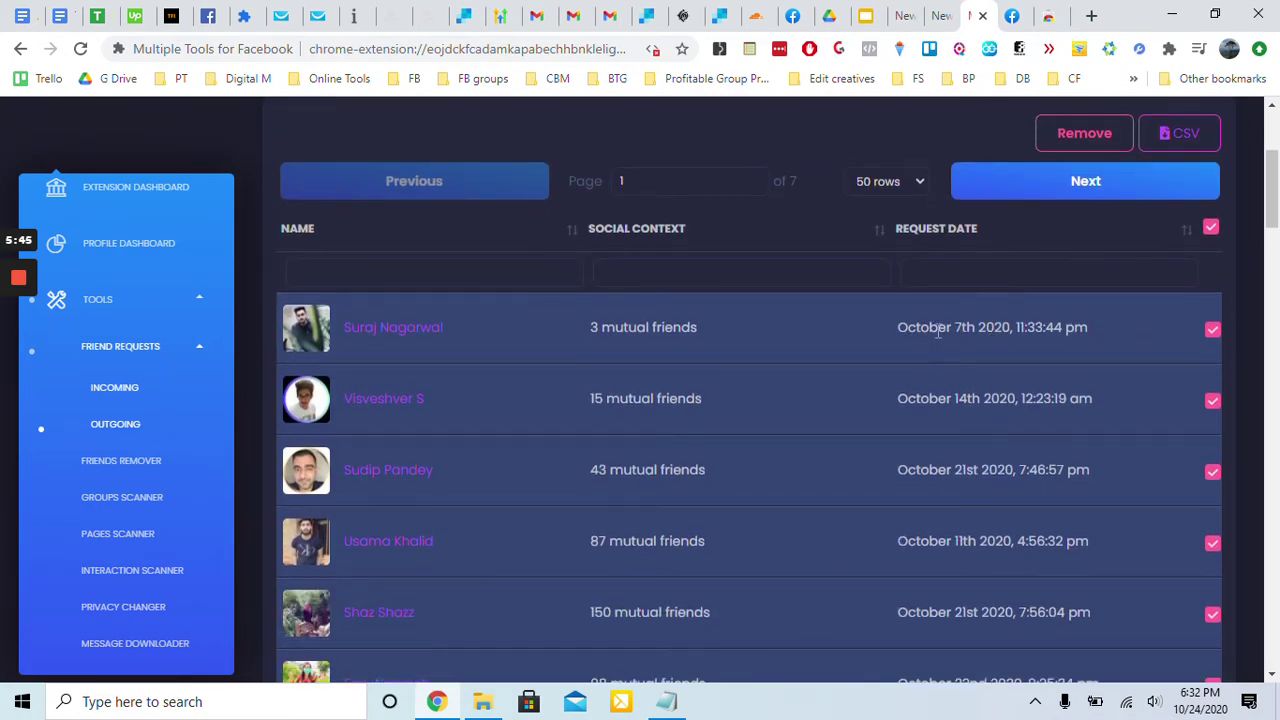
scroll(1019, 439, down, 15)
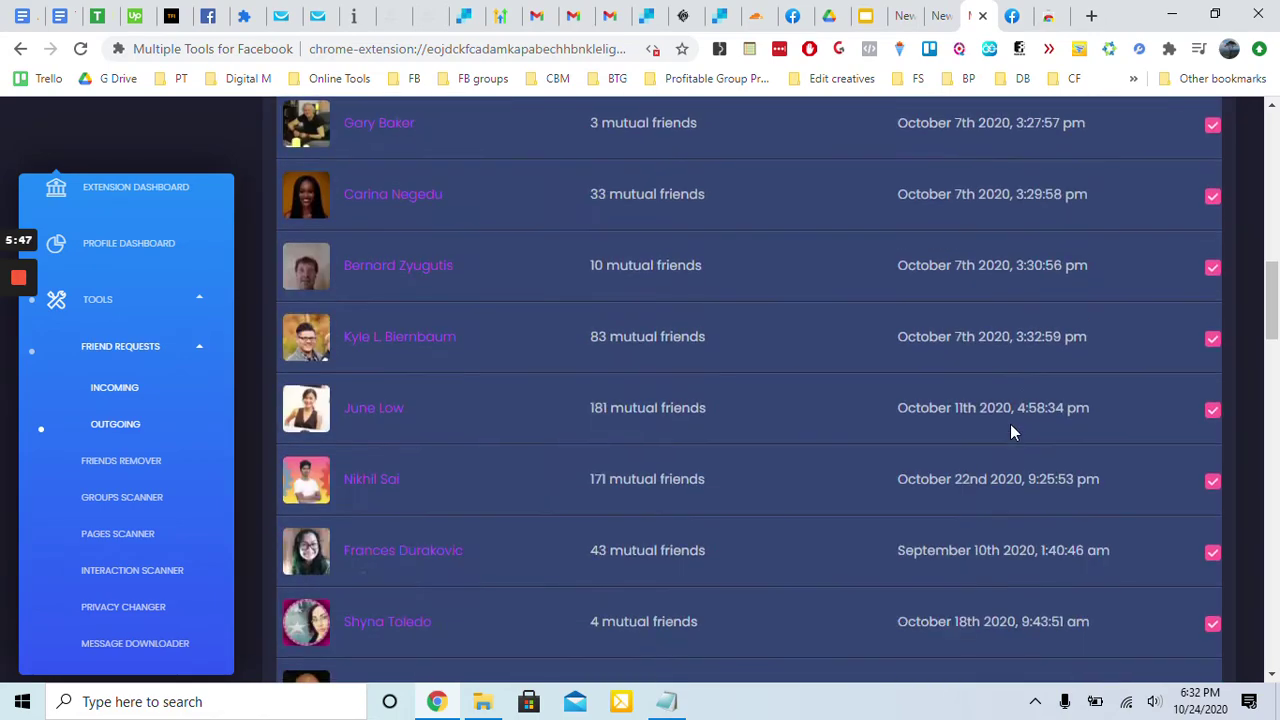
scroll(1011, 425, down, 10)
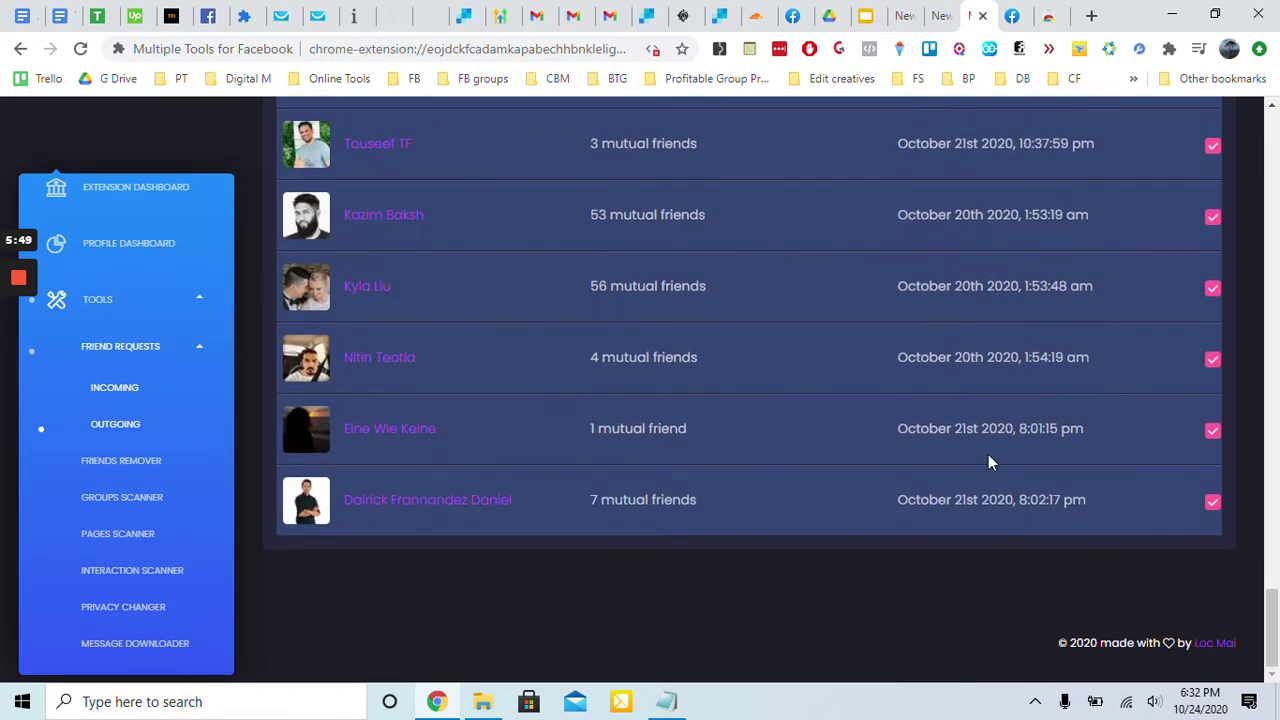
scroll(990, 460, up, 20)
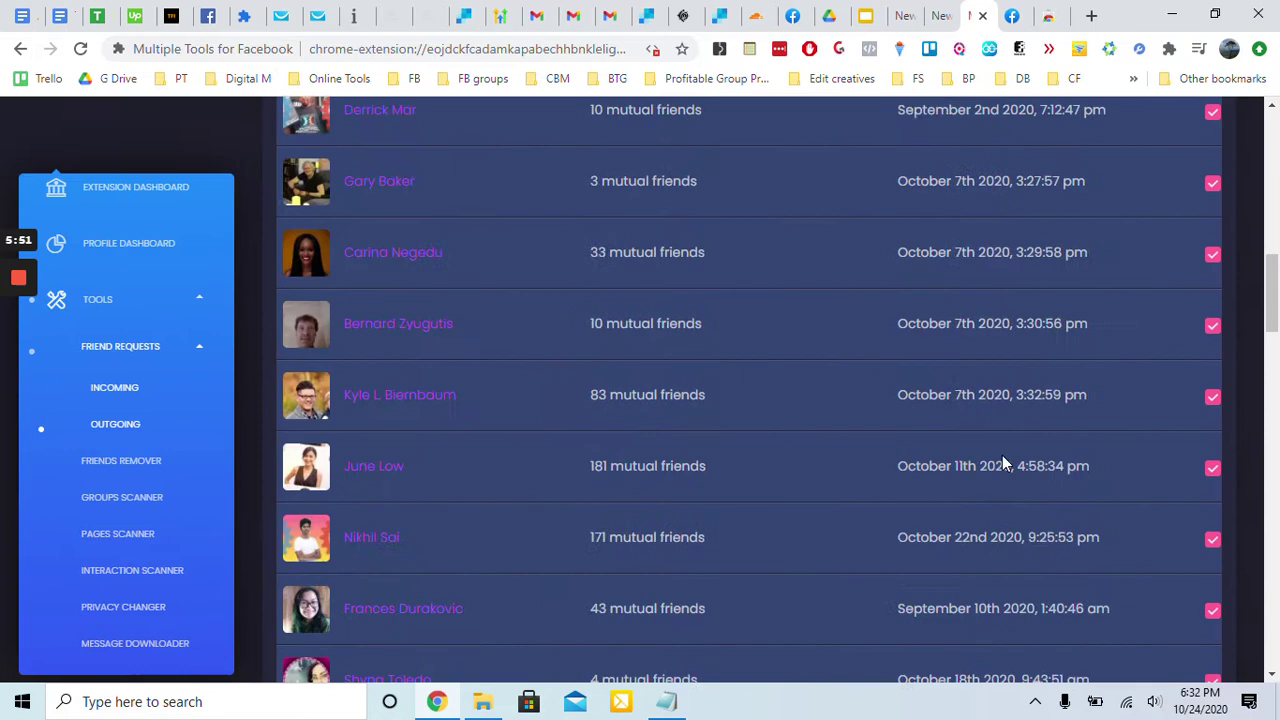
scroll(1003, 455, up, 3)
scroll(1003, 456, down, 2)
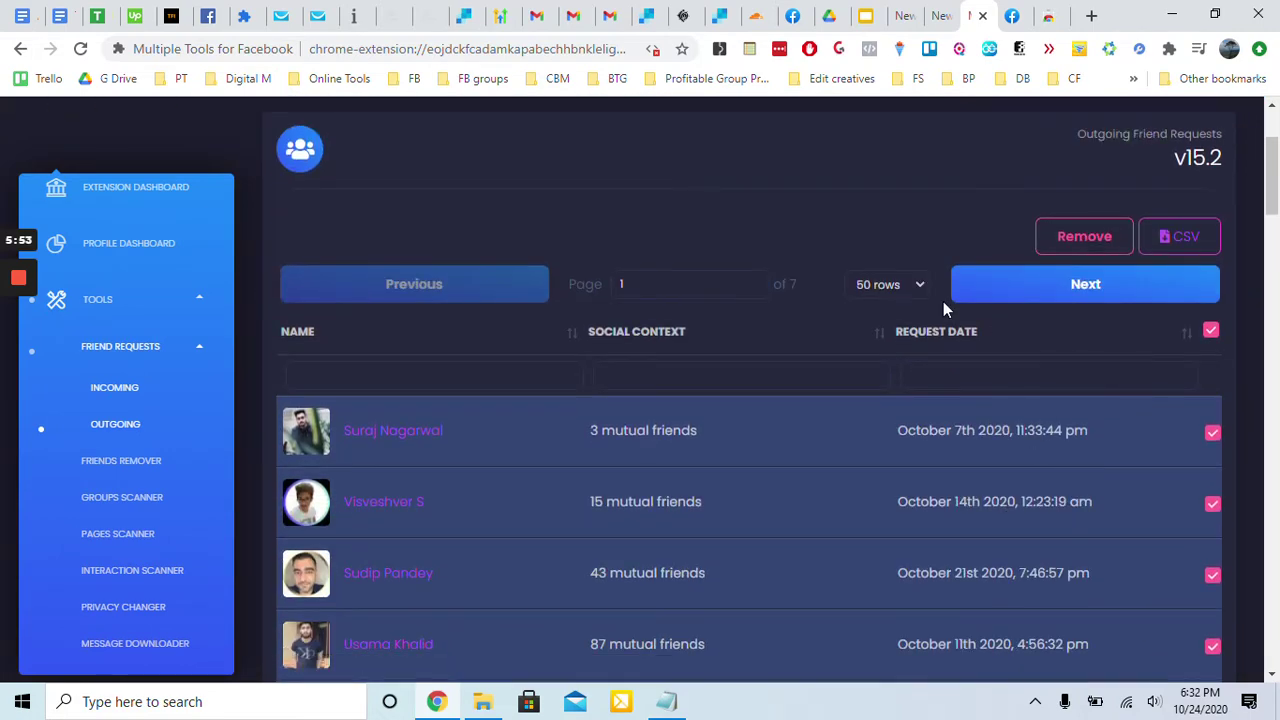
Return to 10 rows per page, sort by request date, and select all requests
click(890, 284)
click(905, 344)
click(1210, 332)
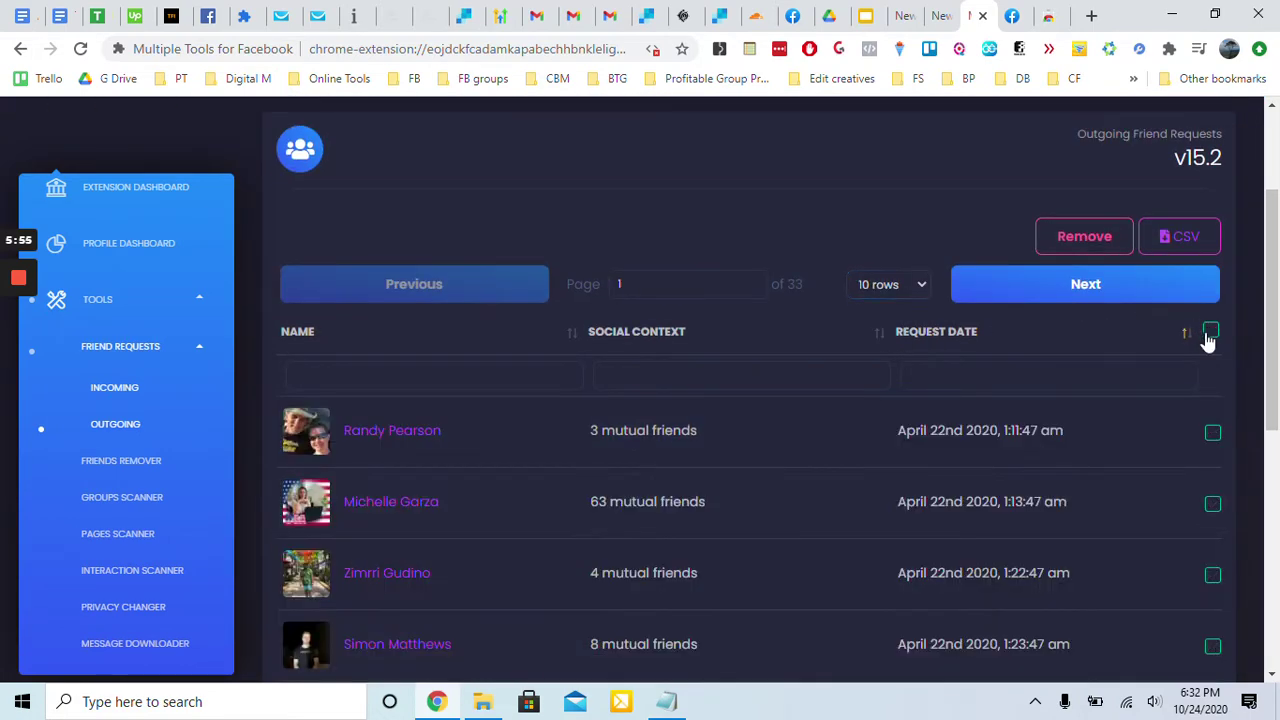
click(1210, 332)
click(1118, 290)
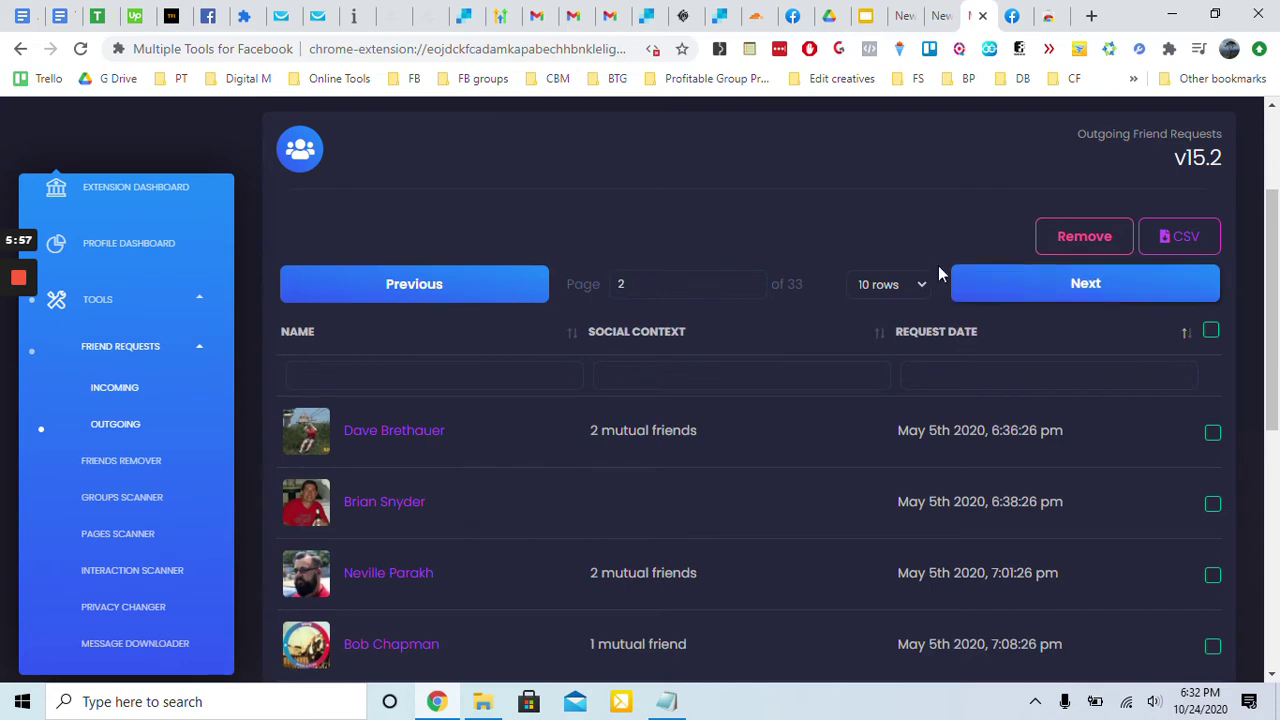
click(480, 292)
Remove the selected outgoing requests, confirming with Cancel requests
click(1075, 240)
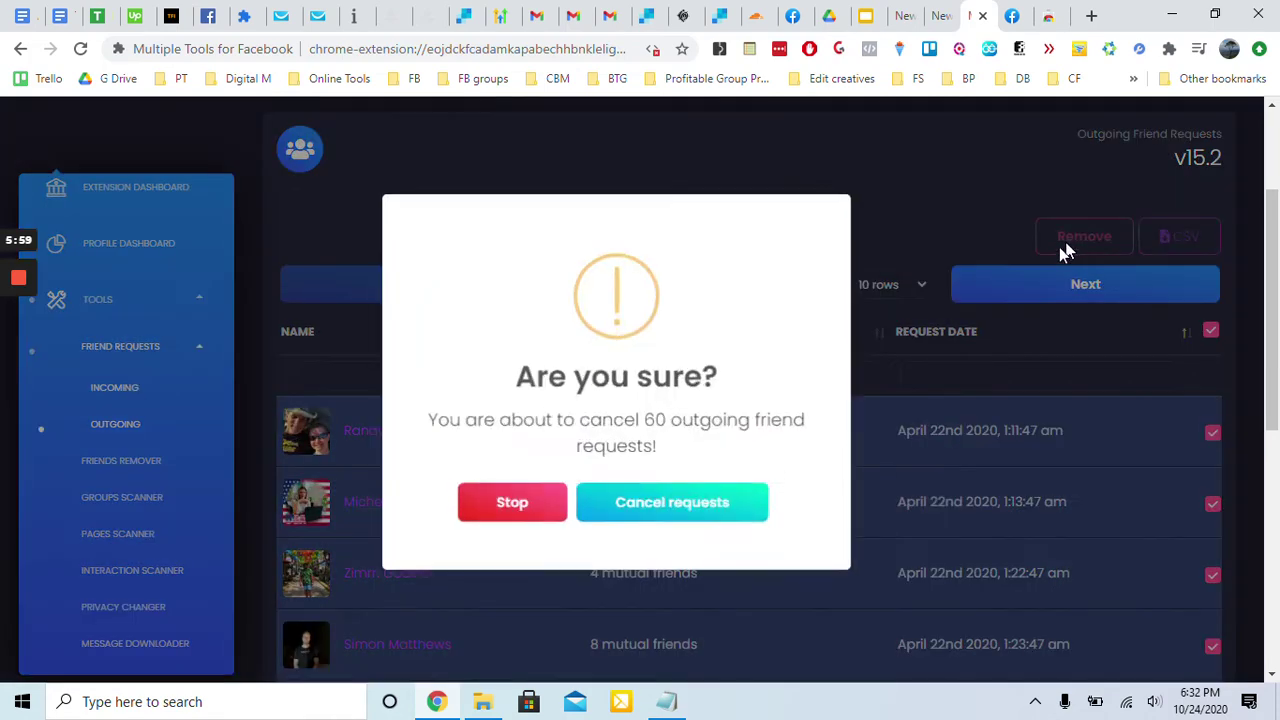
click(714, 496)
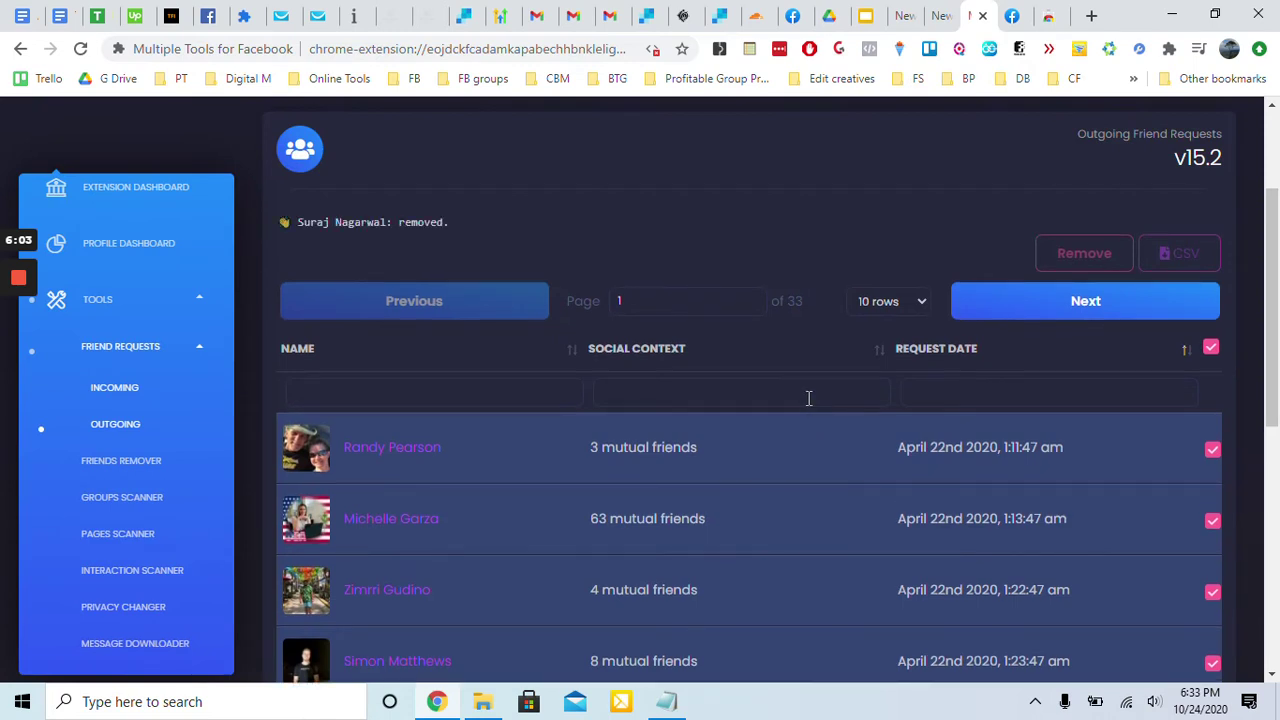
scroll(385, 334, up, 1)
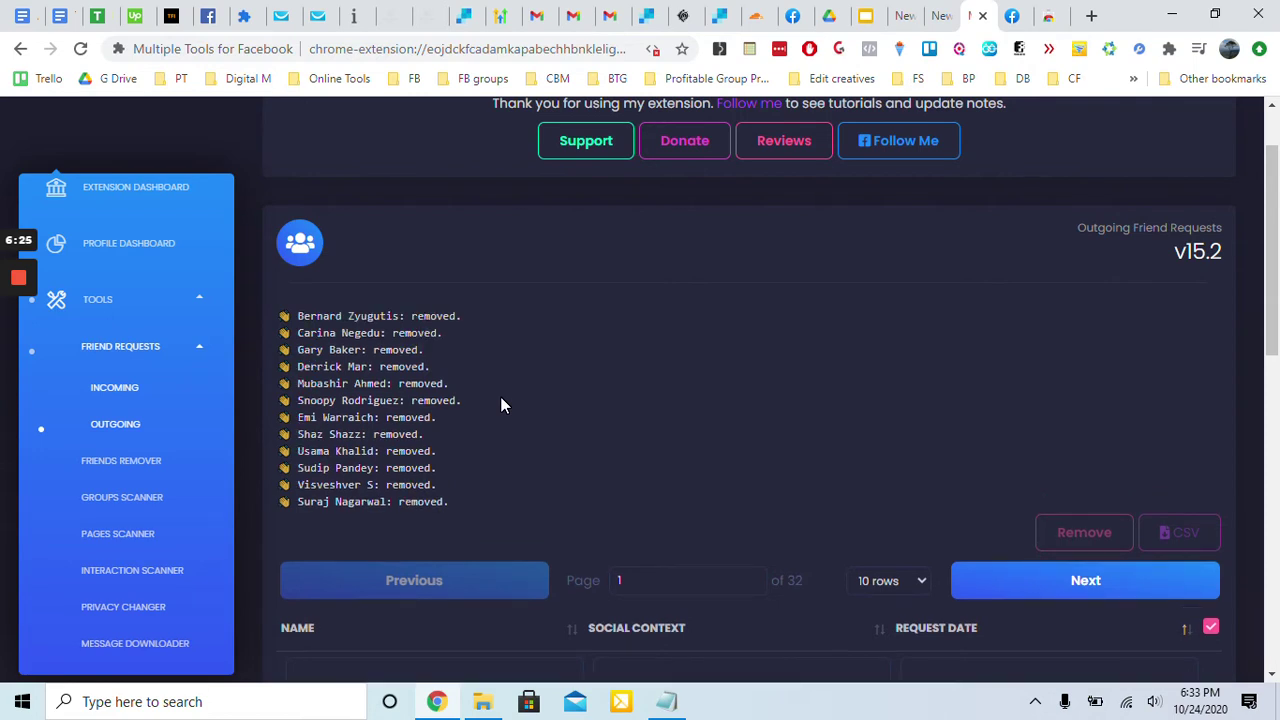
Open the Friends Remover tool, glance at Outgoing requests, then reload Friends Remover with F5
click(121, 459)
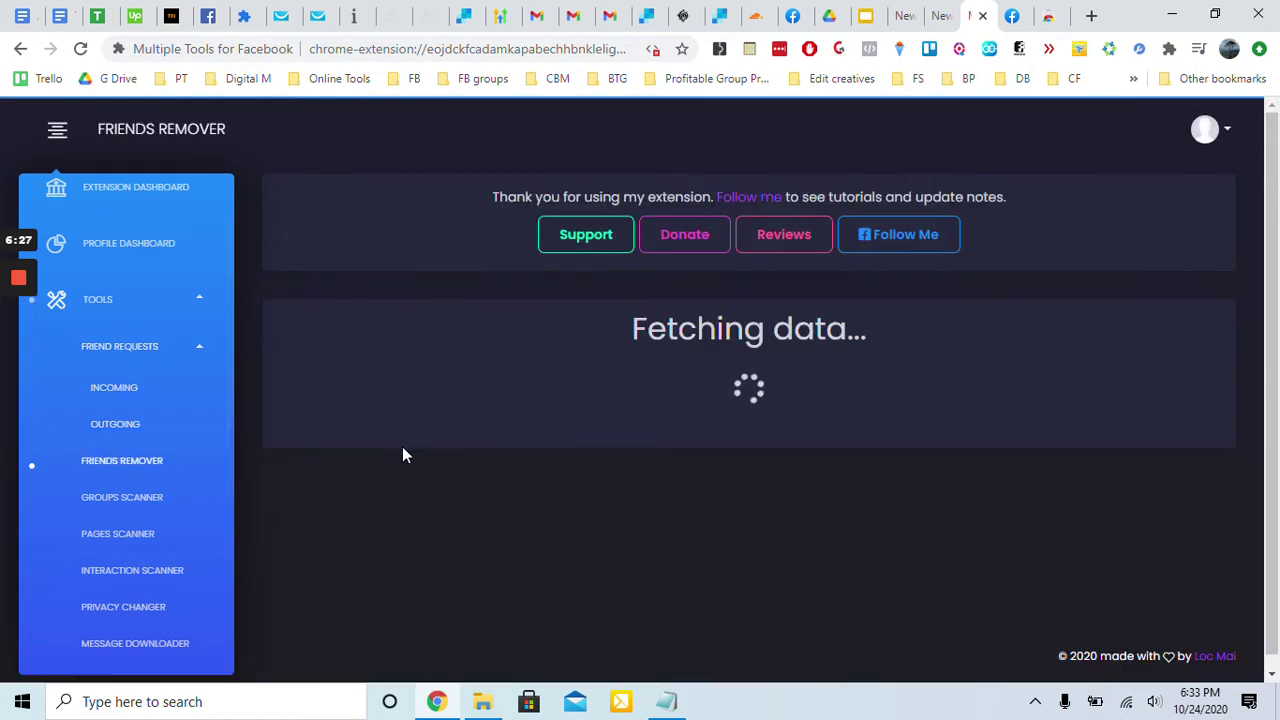
click(127, 422)
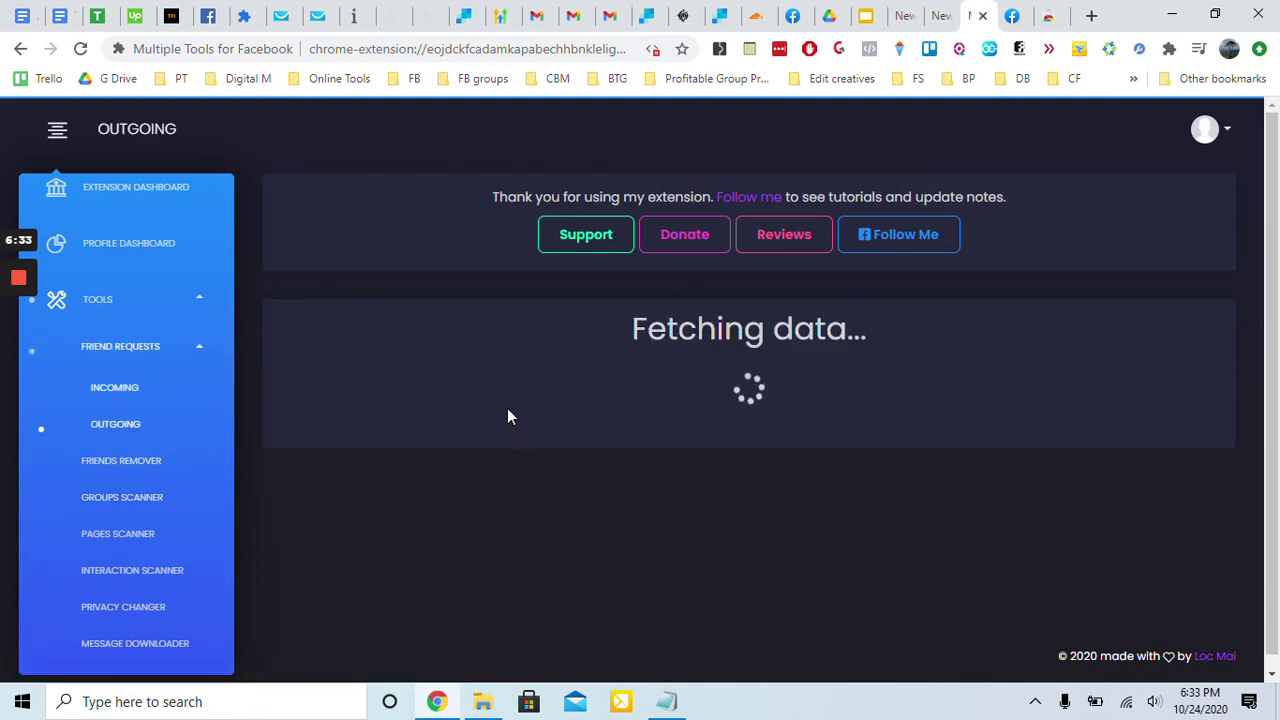
scroll(784, 449, down, 2)
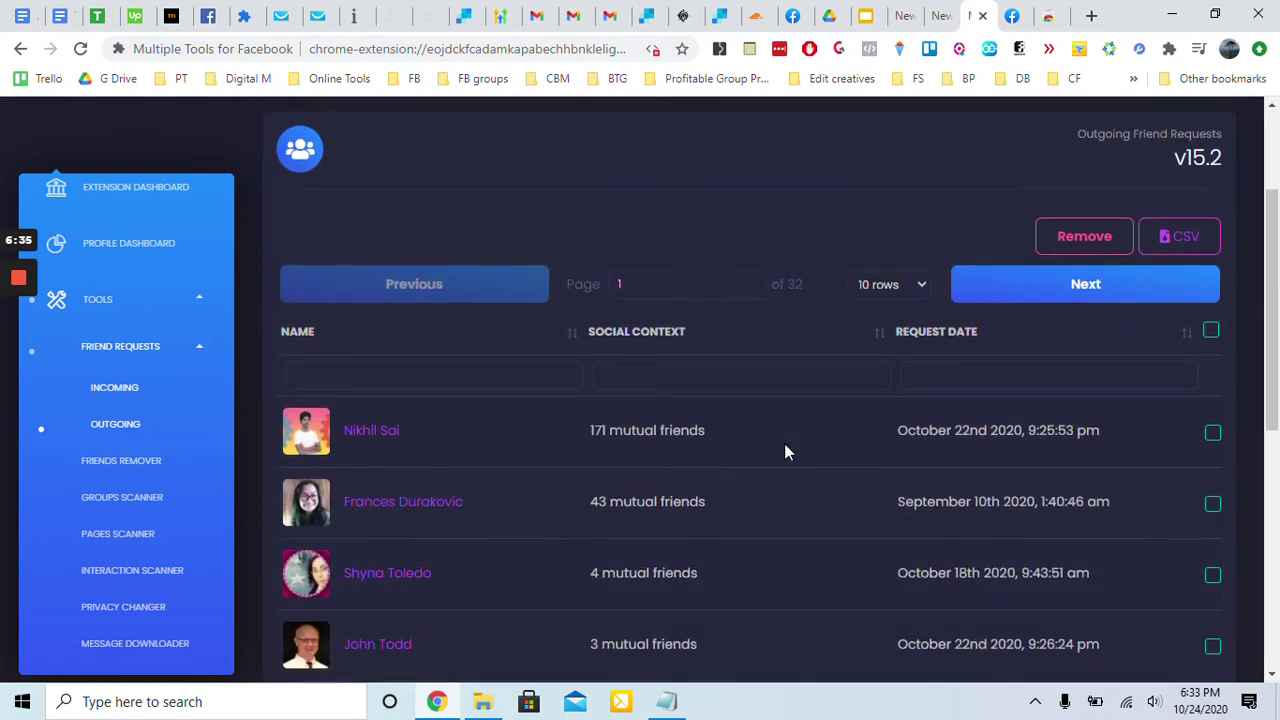
scroll(767, 452, up, 2)
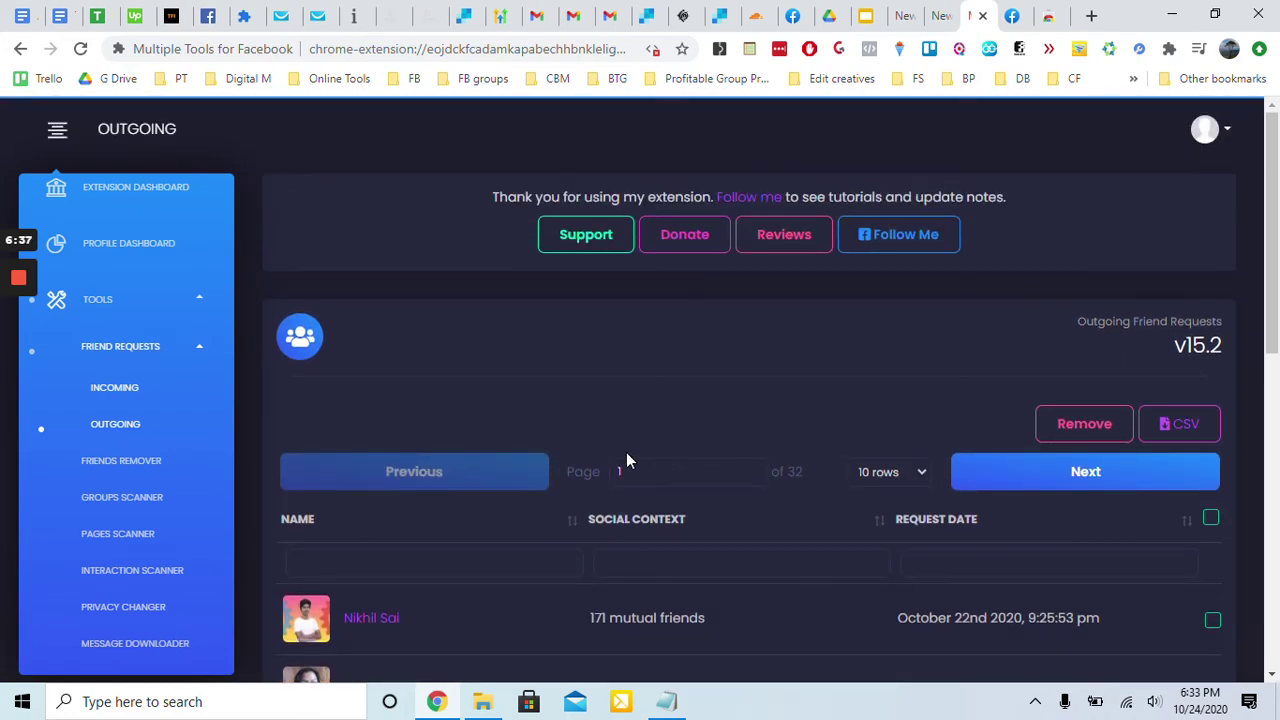
click(124, 459)
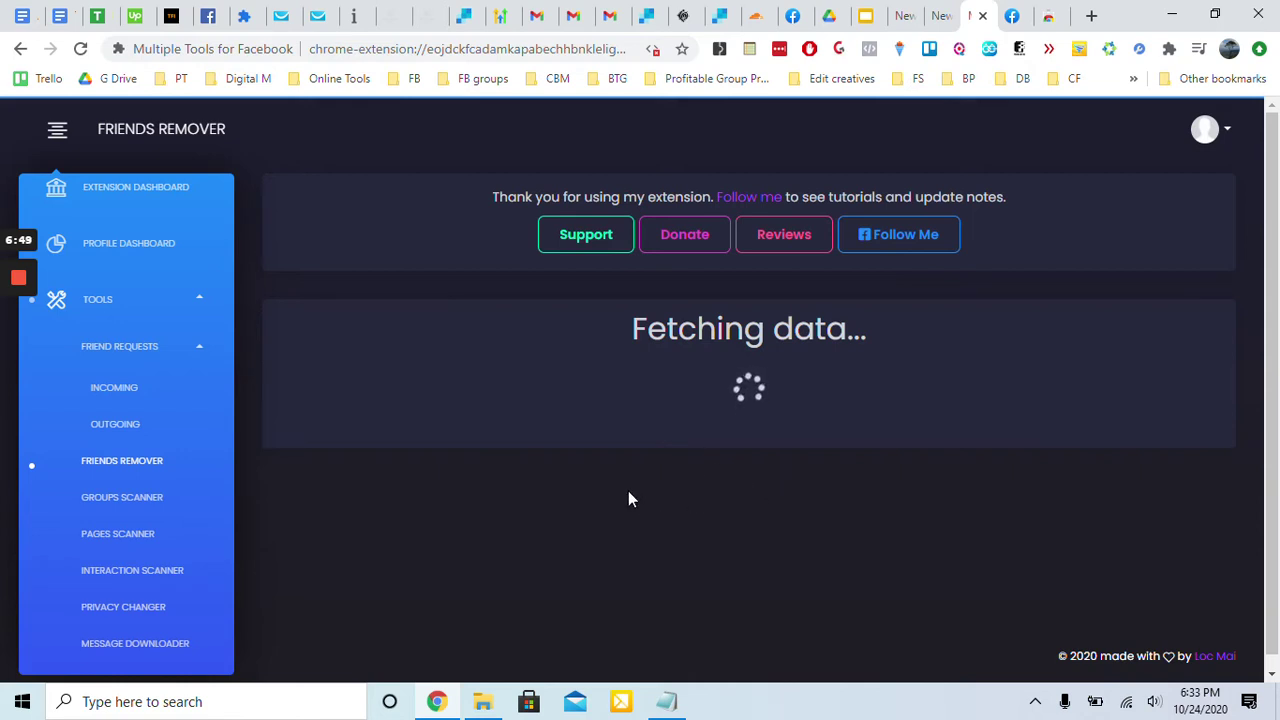
scroll(628, 491, down, 1)
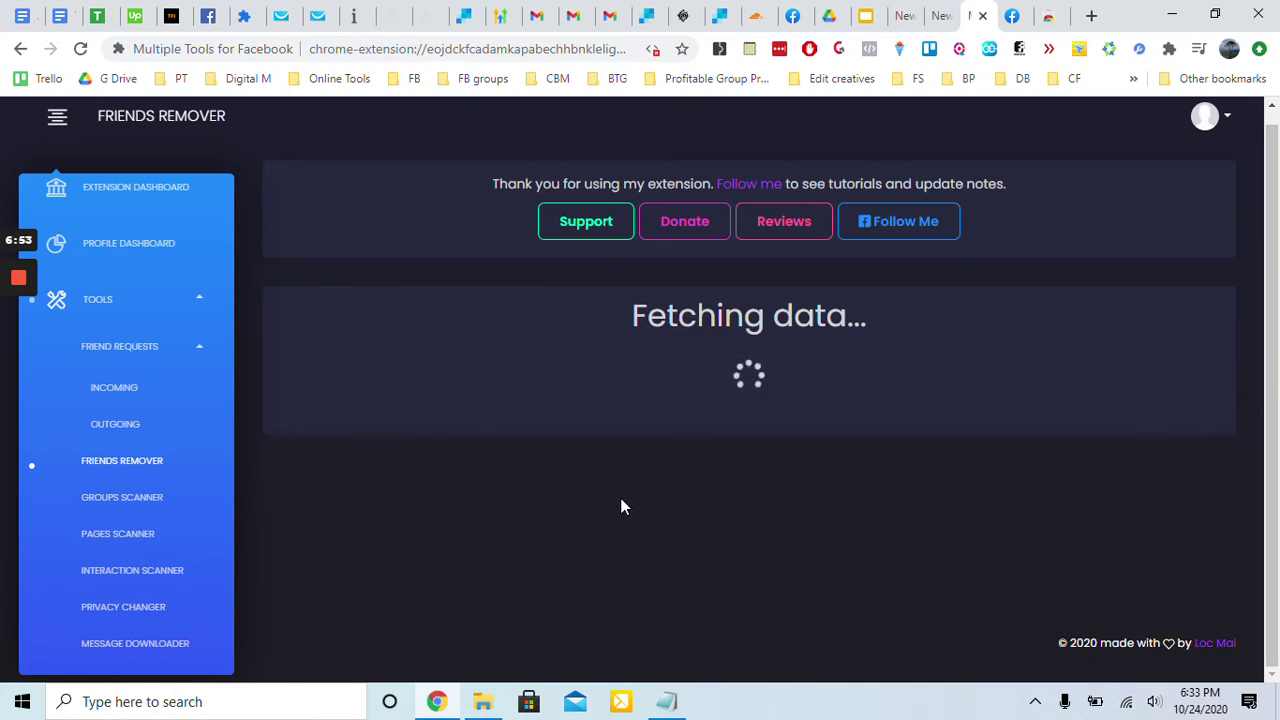
key(F5)
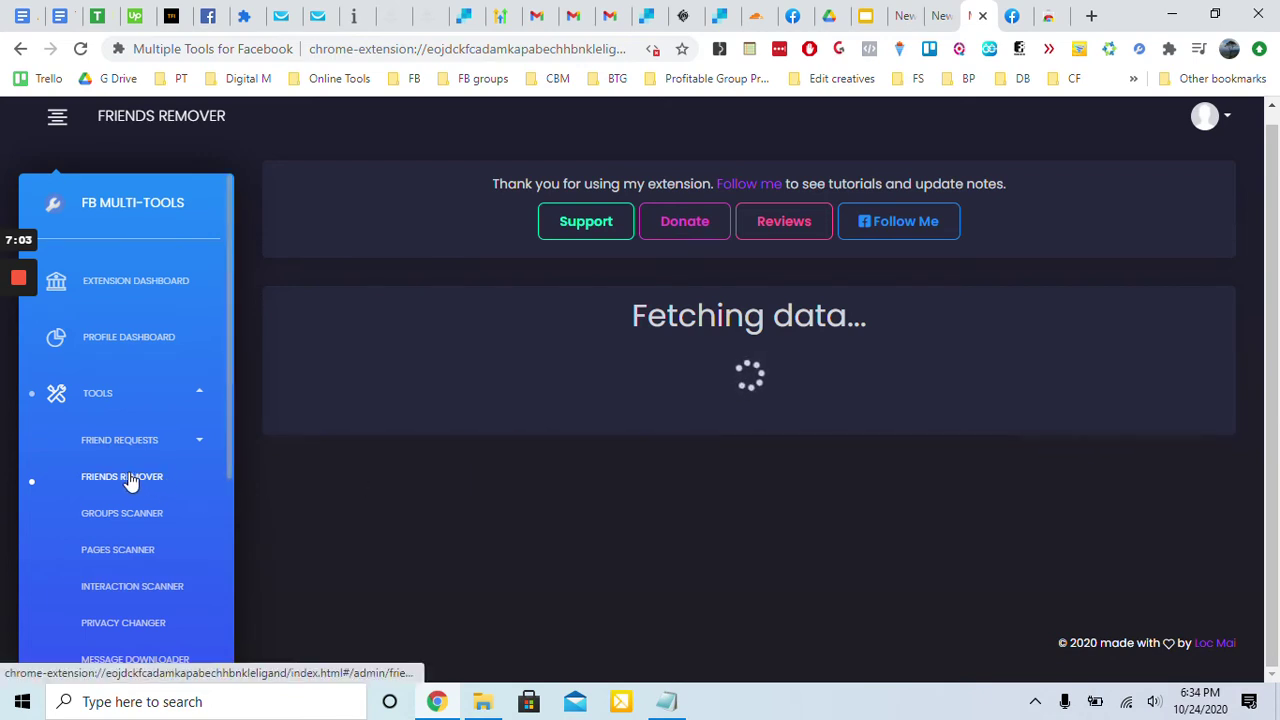
Expand Friend Requests and open the Interaction Scanner, scrolling through its friend interaction results table
click(118, 443)
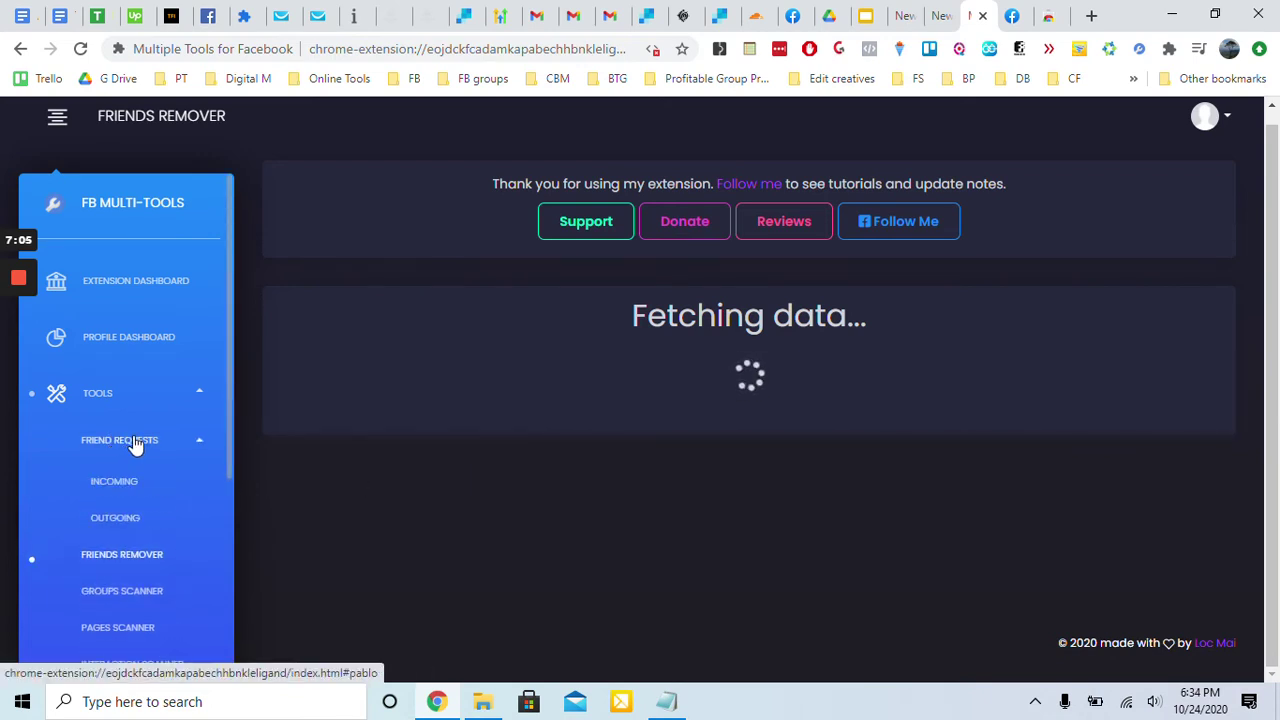
scroll(134, 446, down, 1)
scroll(137, 355, down, 1)
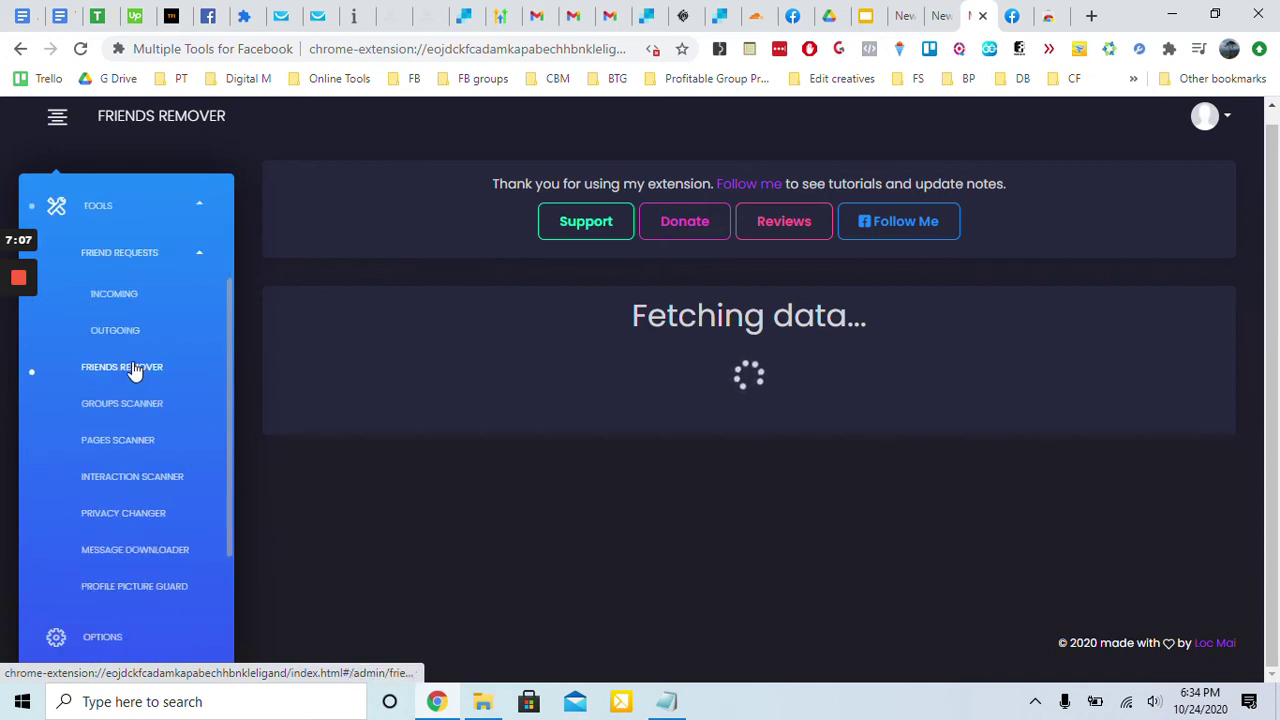
click(127, 478)
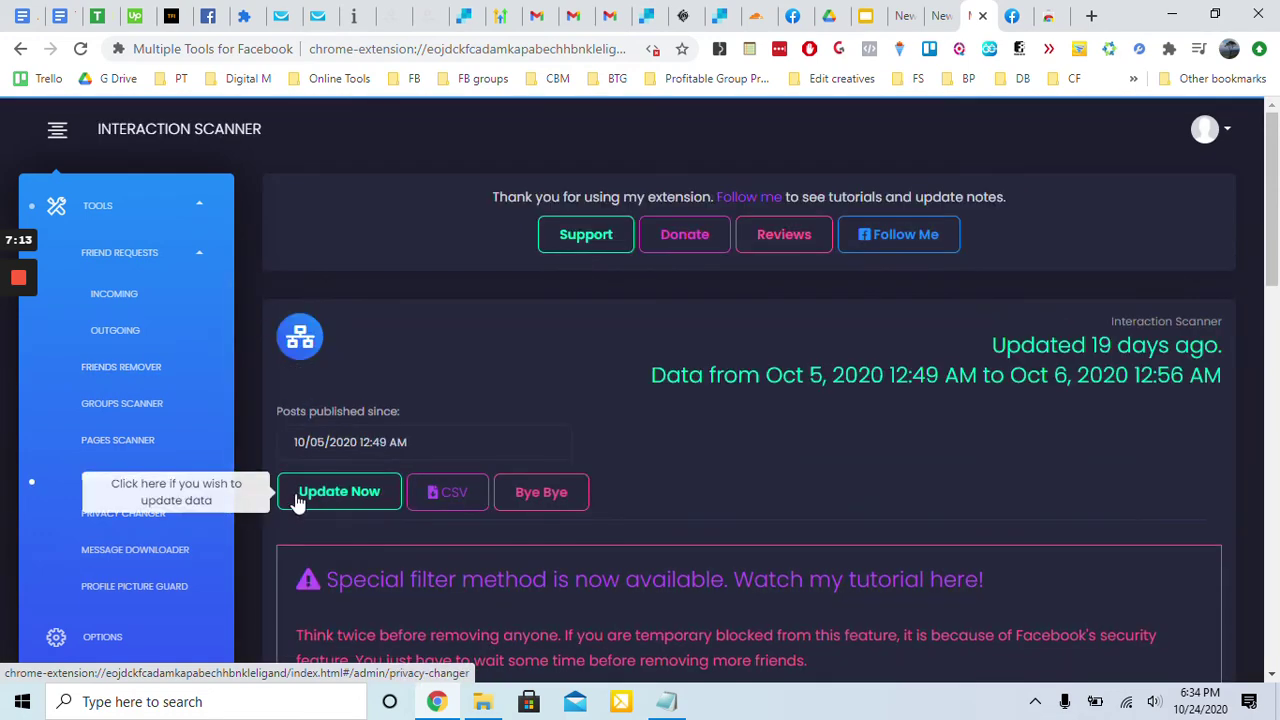
scroll(560, 495, down, 3)
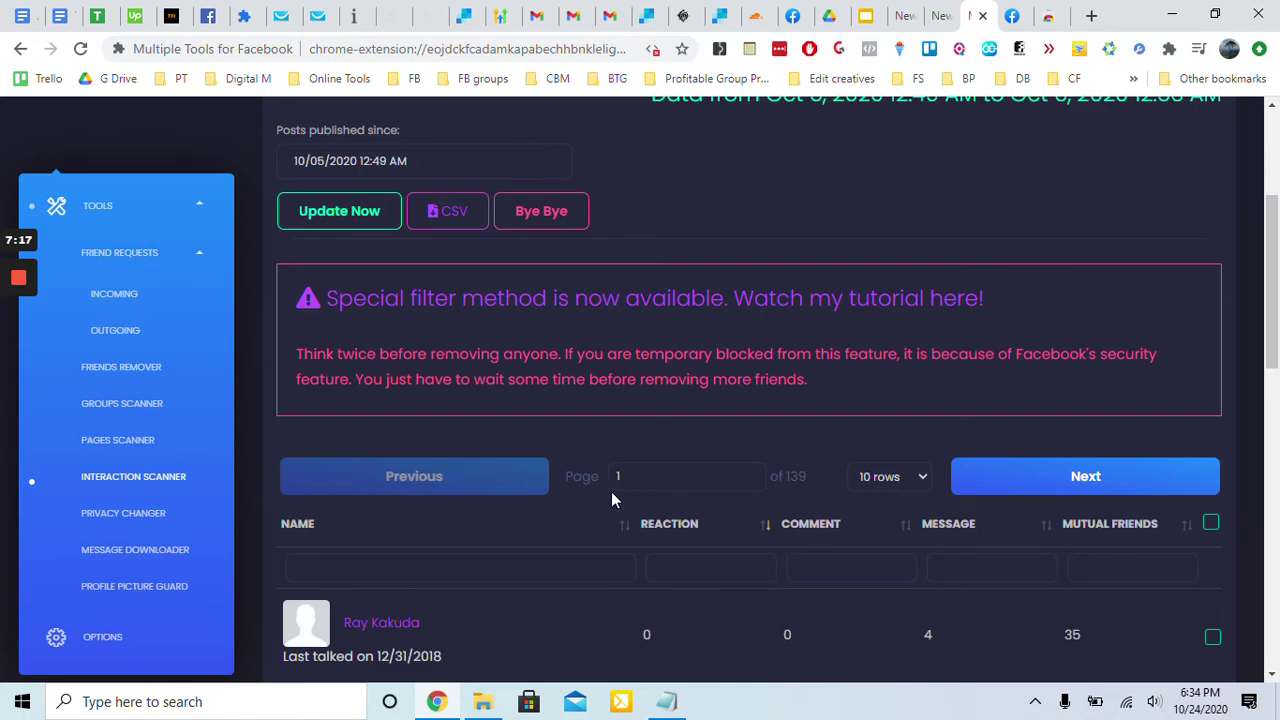
scroll(604, 497, down, 1)
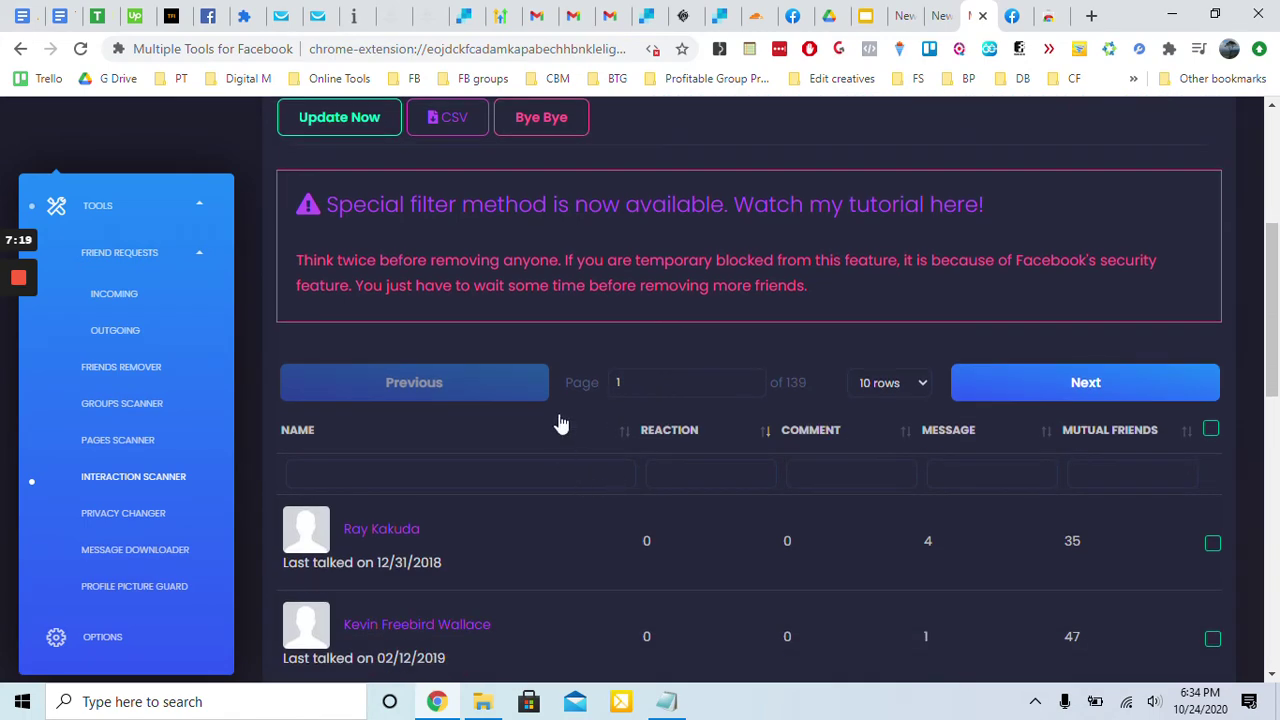
scroll(560, 425, down, 2)
scroll(571, 437, up, 3)
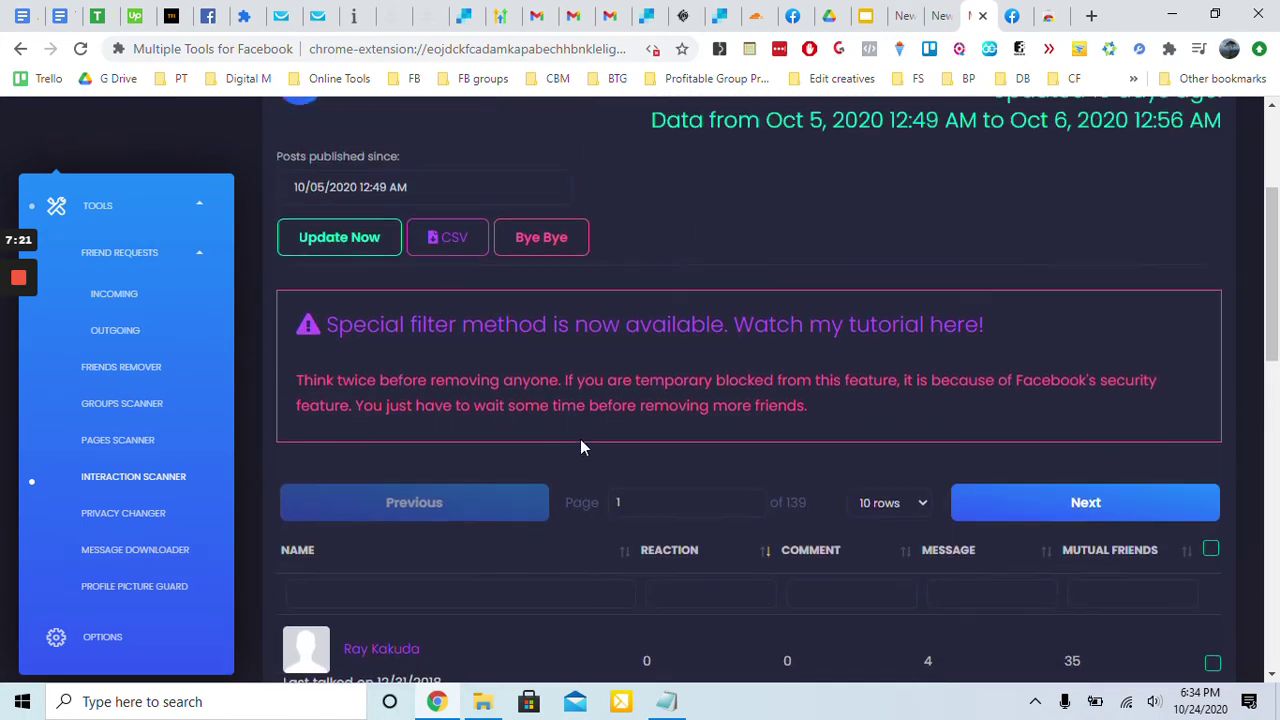
scroll(580, 440, down, 4)
scroll(585, 449, up, 1)
scroll(585, 449, down, 2)
scroll(580, 445, up, 4)
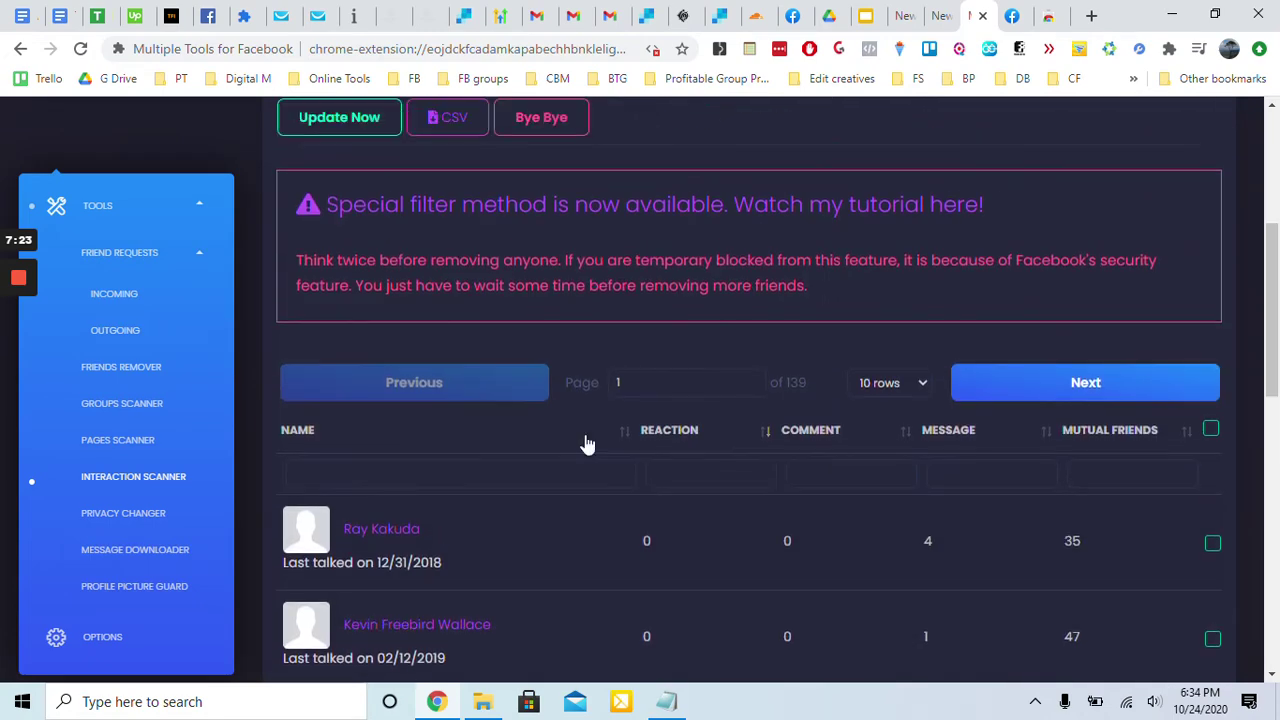
scroll(575, 444, up, 2)
Rerun the interaction scan with Update Now so it covers Oct 5 to Oct 24, 2020
click(328, 294)
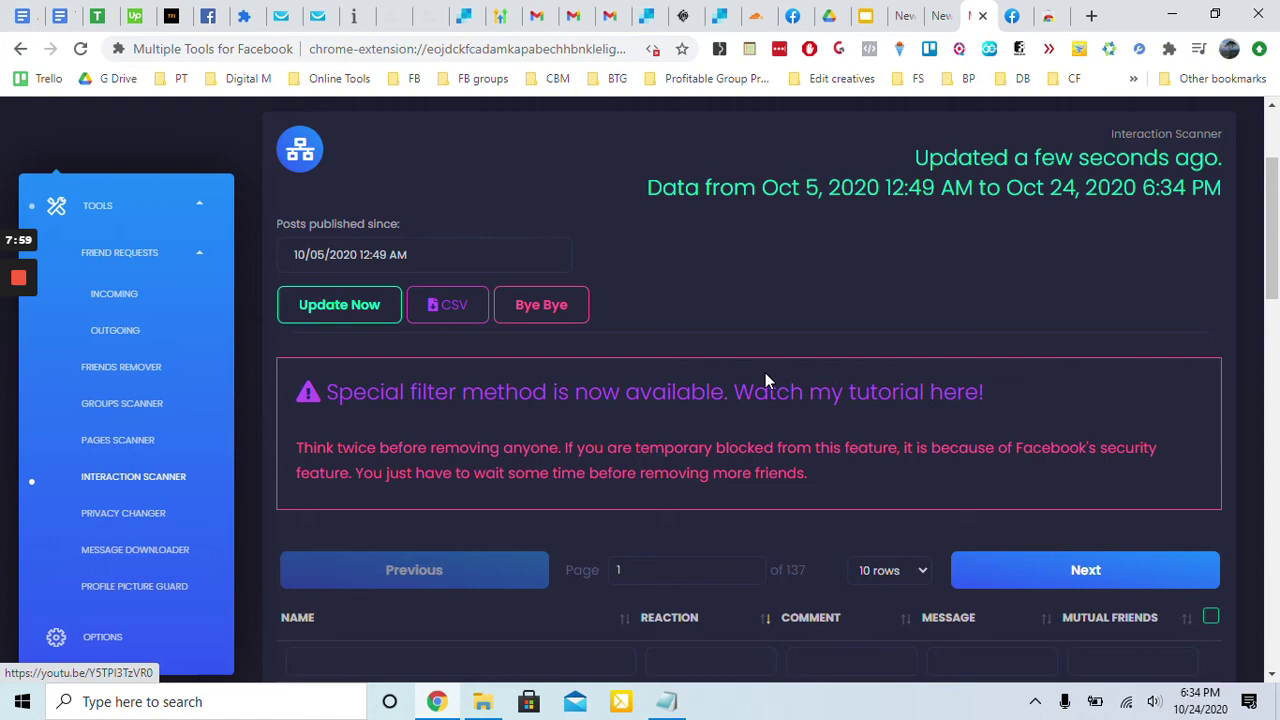
Set the interaction table to show 50 rows per page
scroll(735, 360, down, 4)
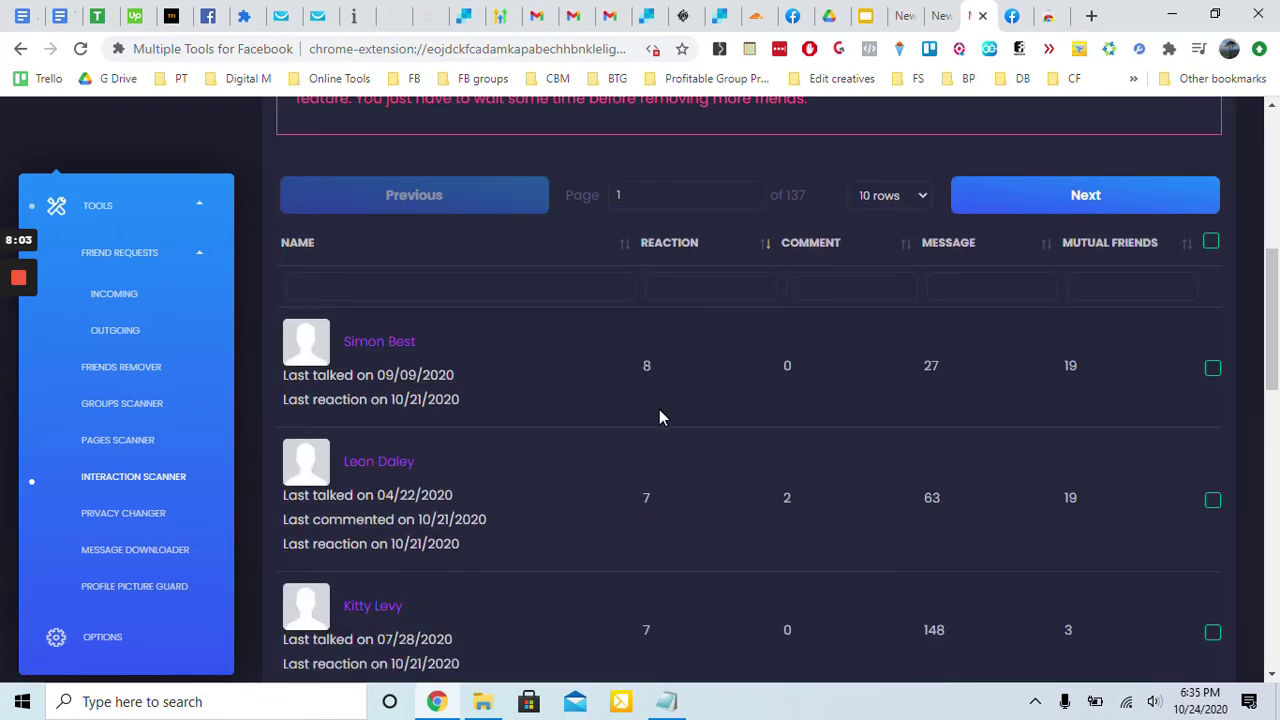
scroll(449, 396, down, 10)
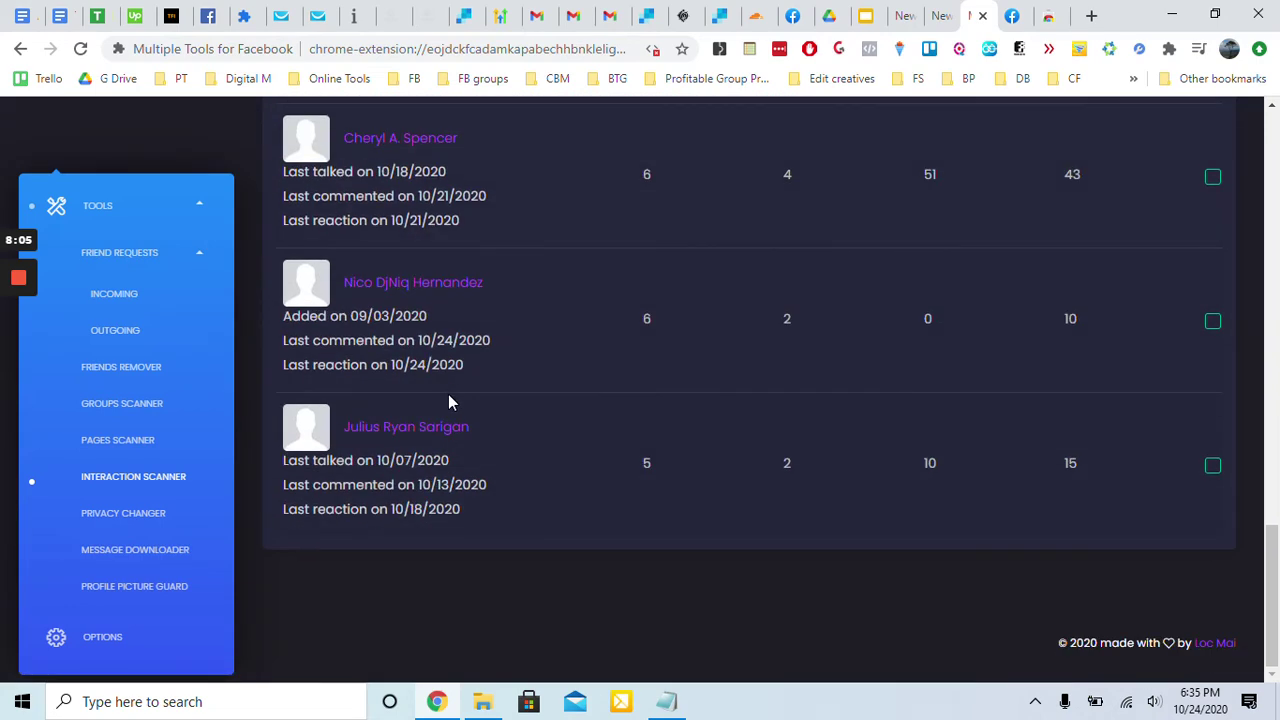
scroll(449, 396, up, 8)
scroll(463, 393, up, 7)
scroll(470, 410, down, 3)
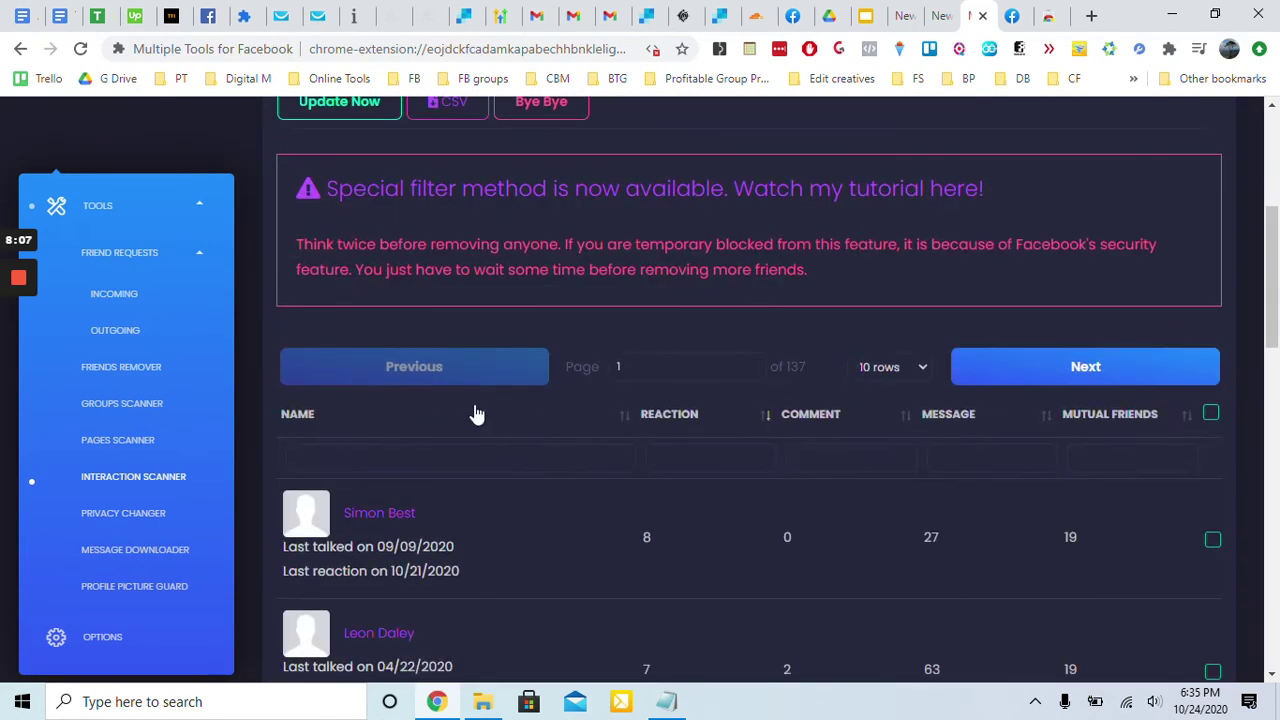
click(890, 367)
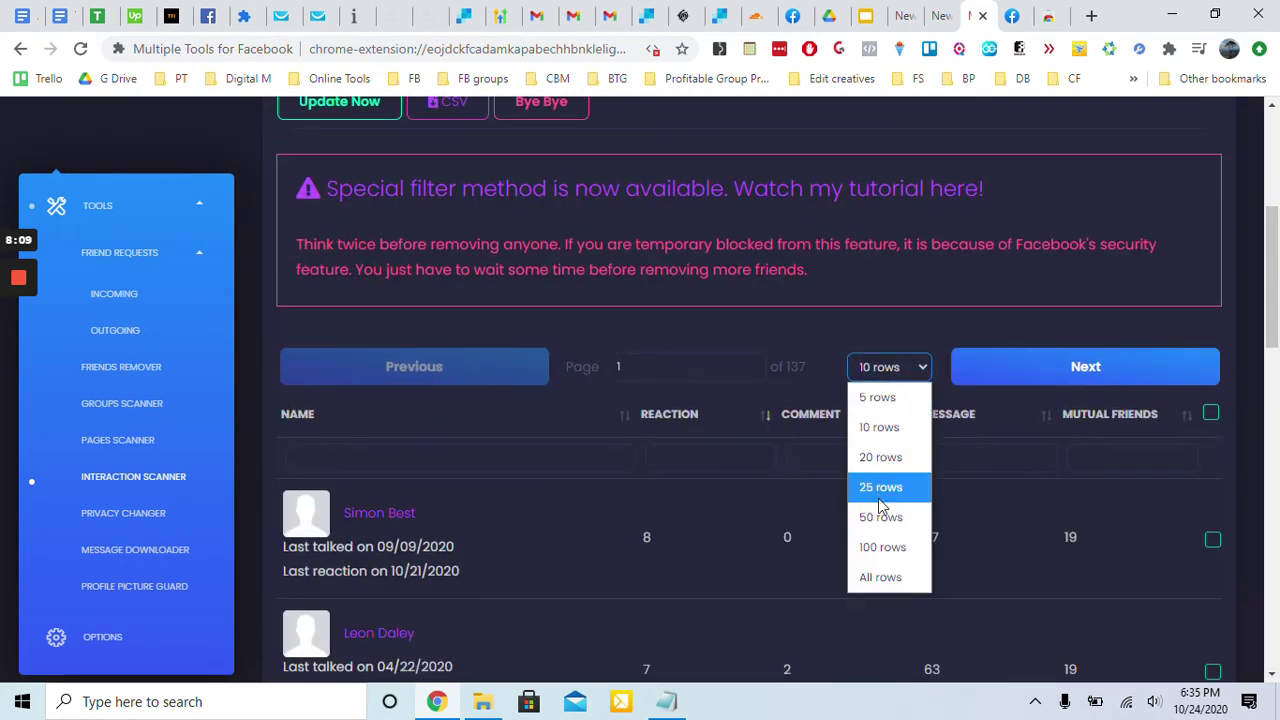
click(893, 521)
Scroll through the 50-row table and select the Reaction filter box
scroll(645, 485, down, 15)
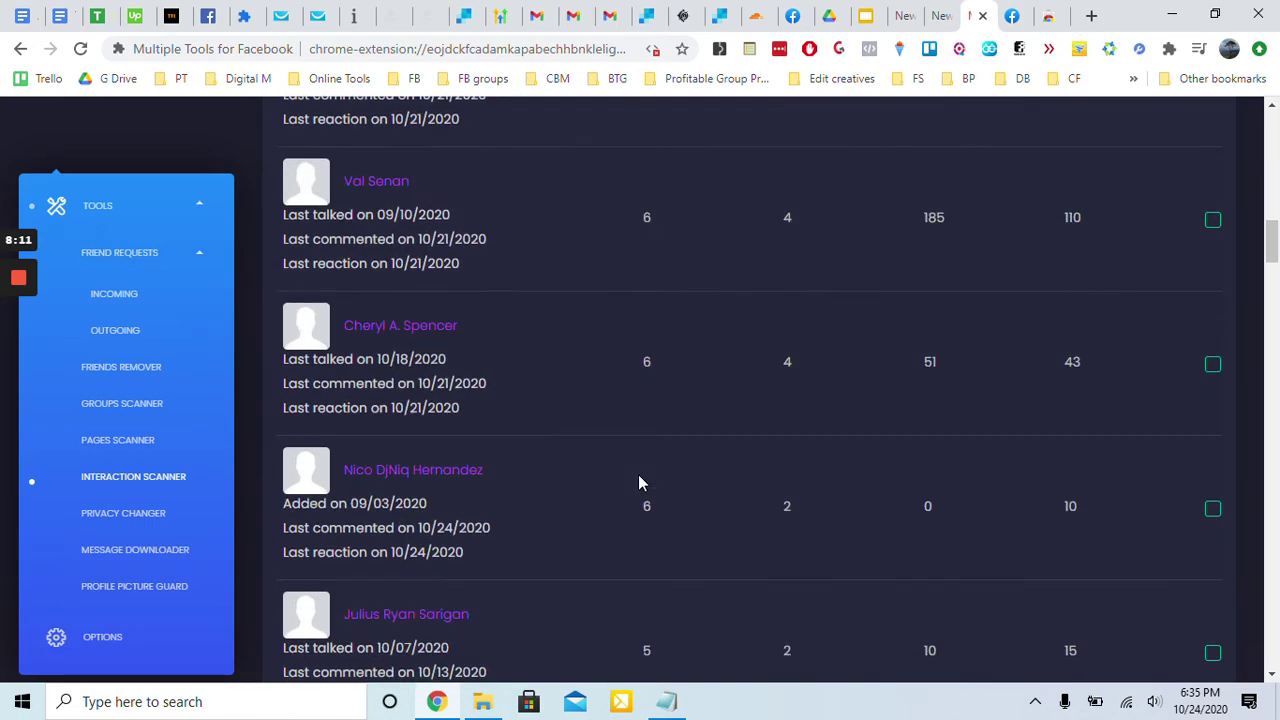
scroll(645, 480, down, 20)
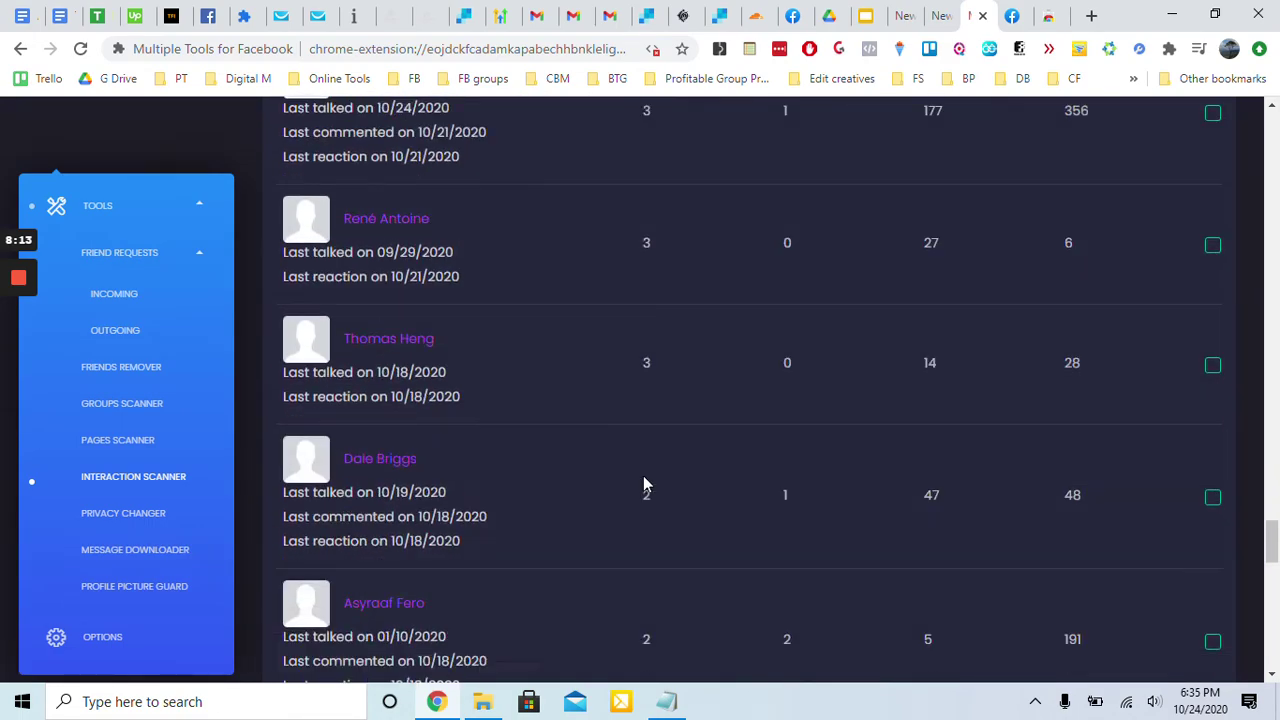
scroll(650, 478, down, 20)
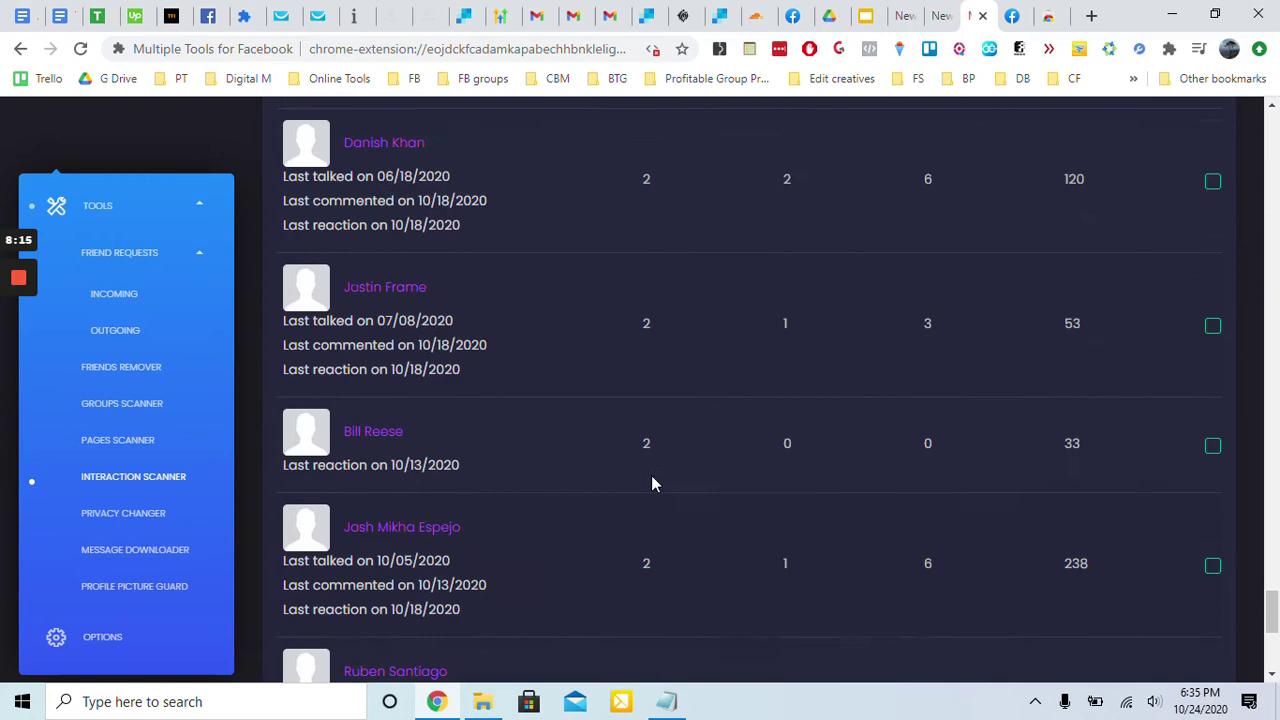
scroll(720, 478, up, 20)
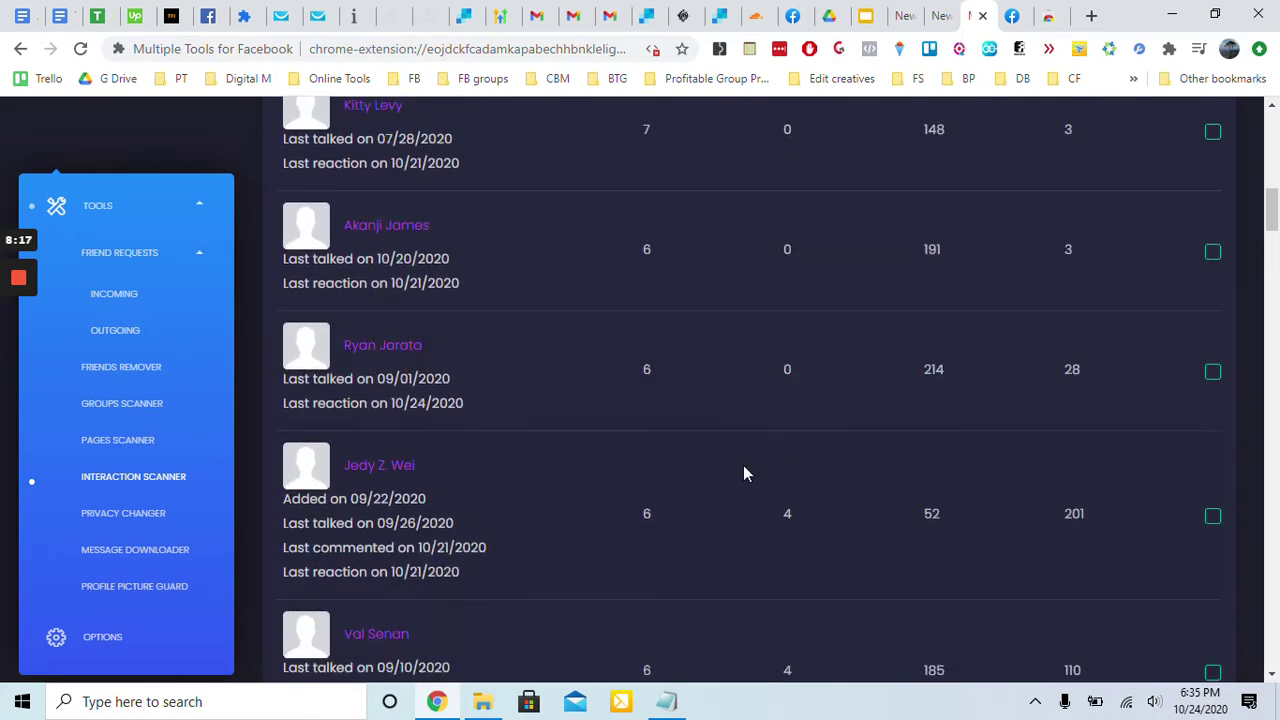
scroll(766, 485, down, 3)
scroll(765, 485, down, 1)
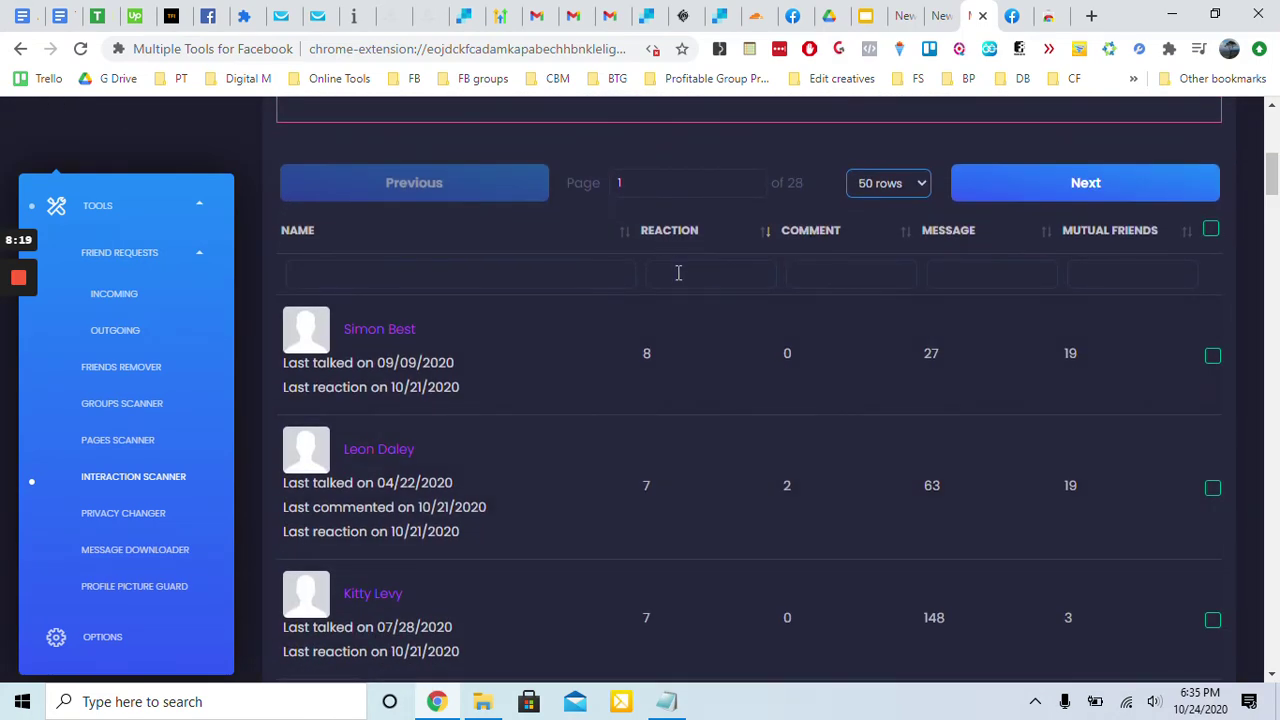
click(700, 274)
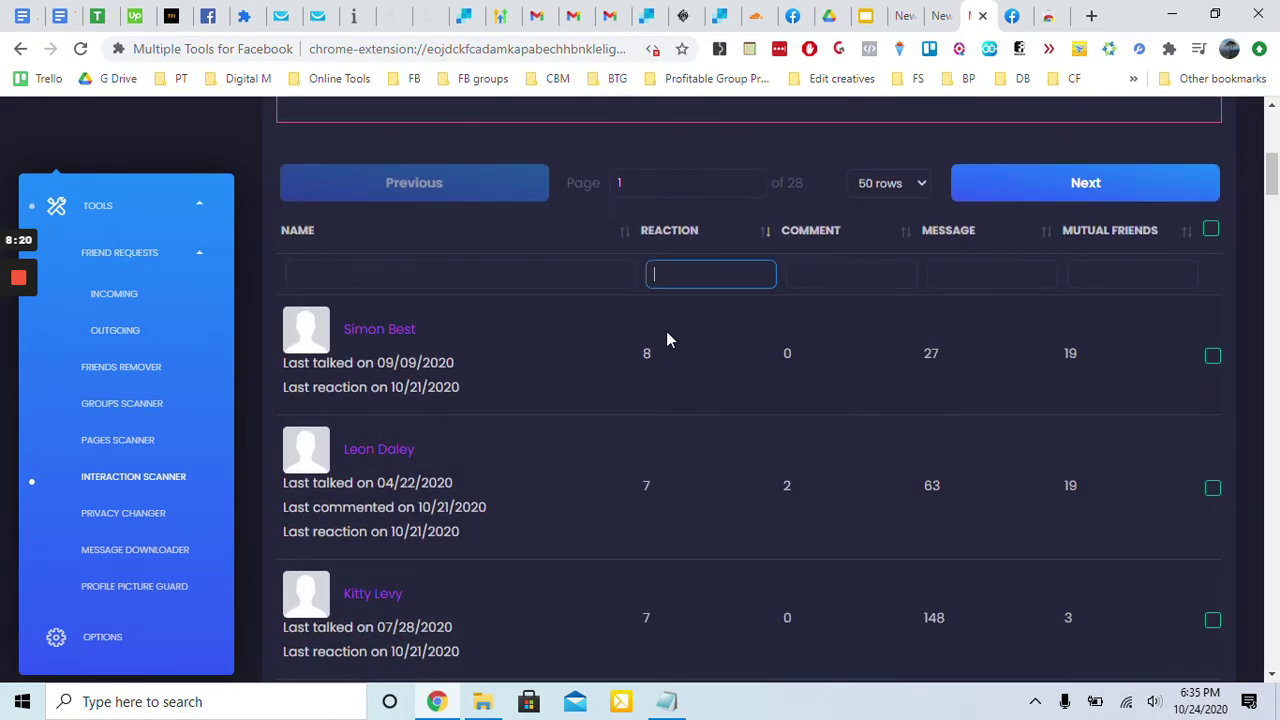
Filter the table to 0 reactions, 0 messages and 0 mutual friends
click(846, 268)
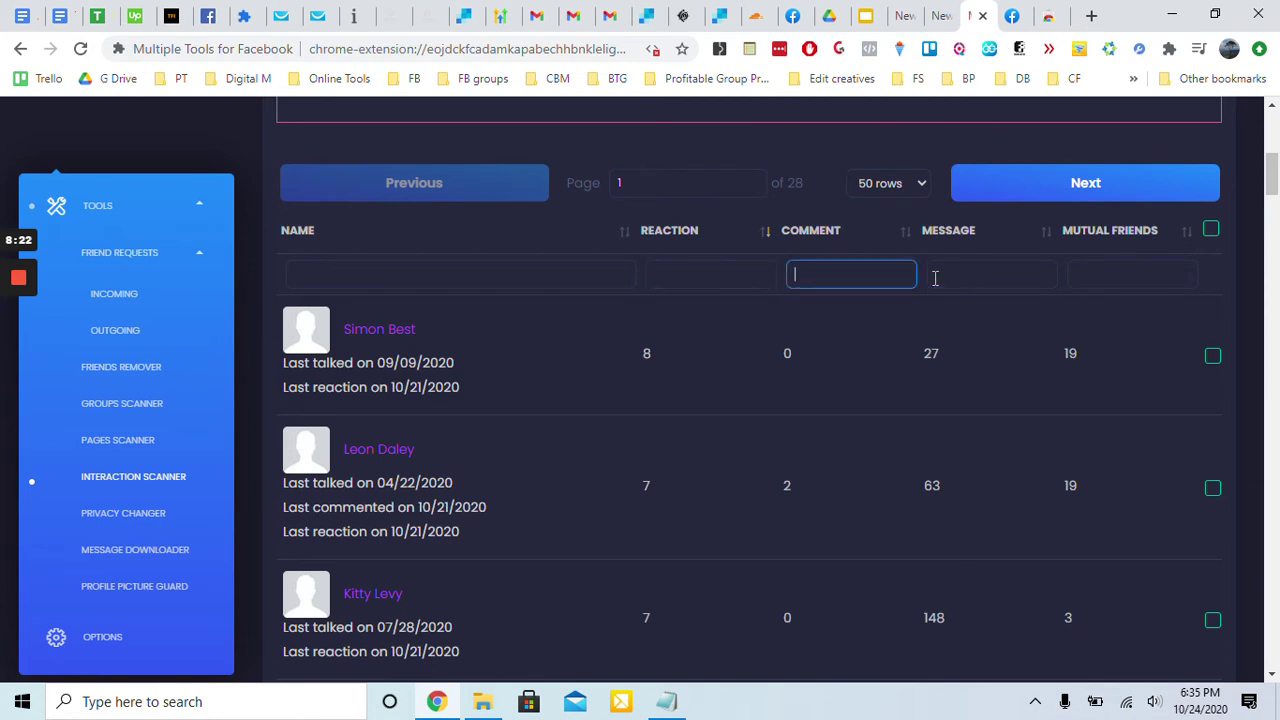
click(988, 283)
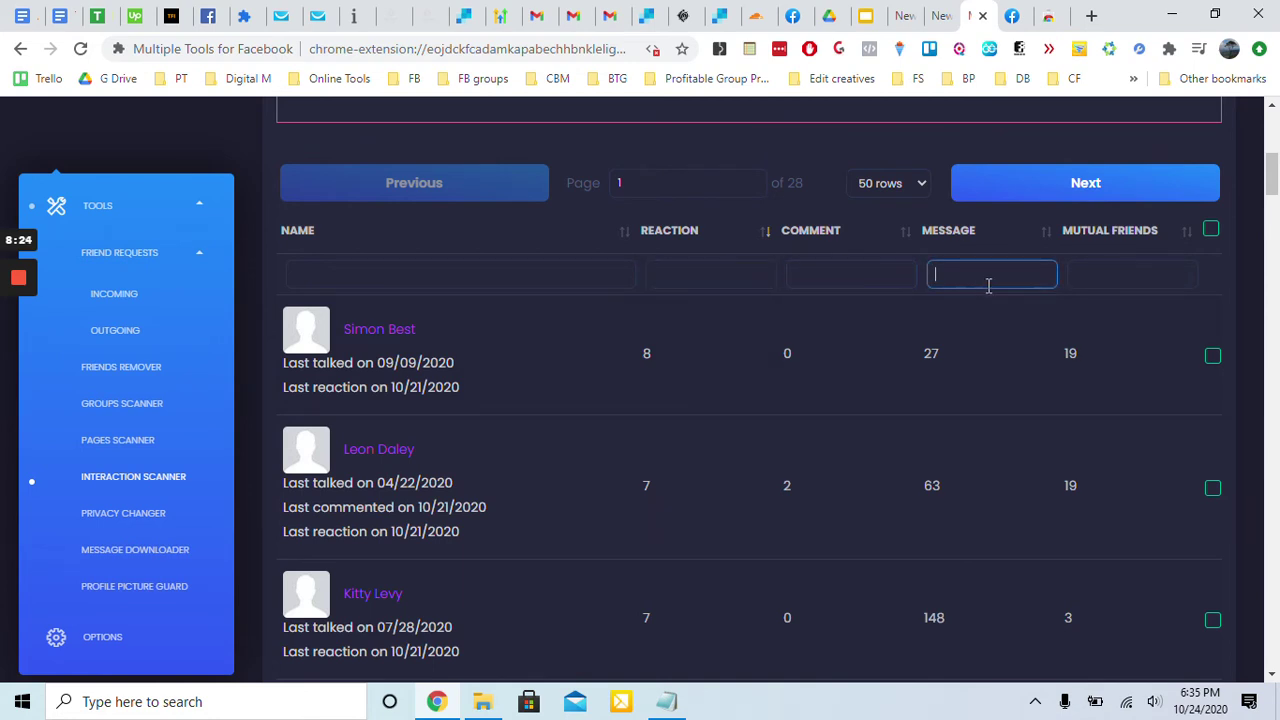
click(1160, 277)
scroll(908, 402, up, 1)
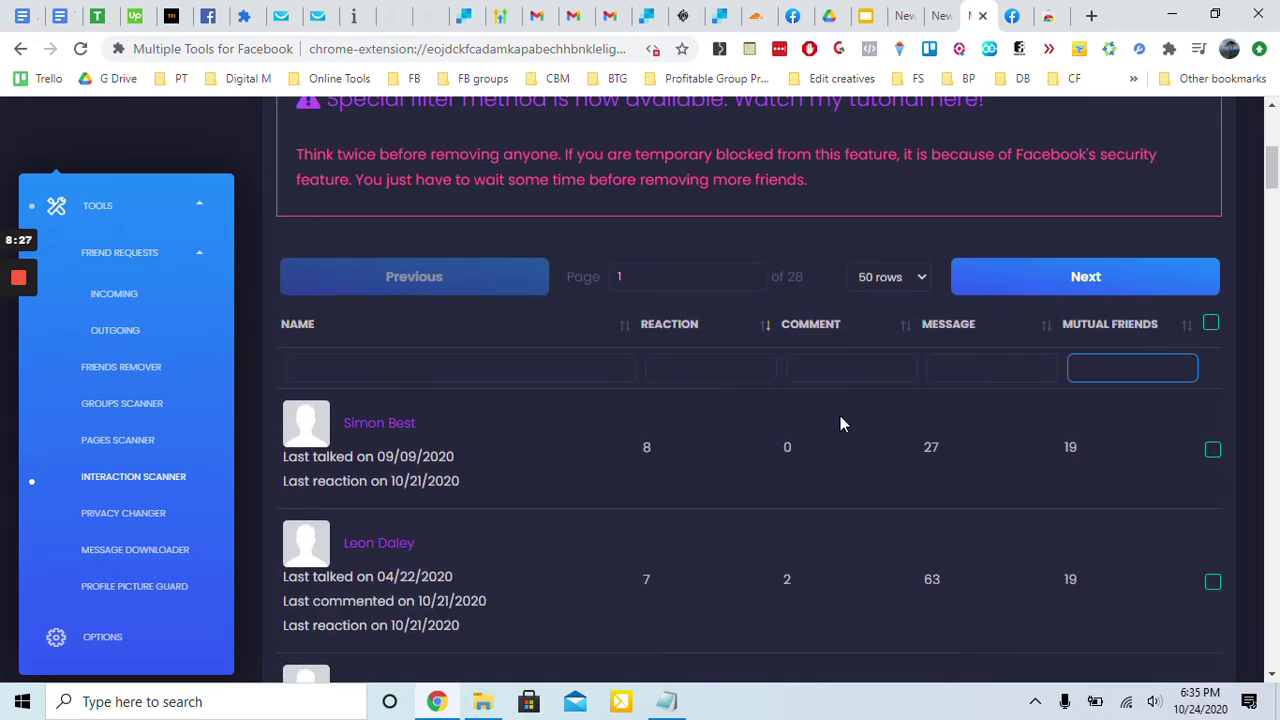
click(704, 373)
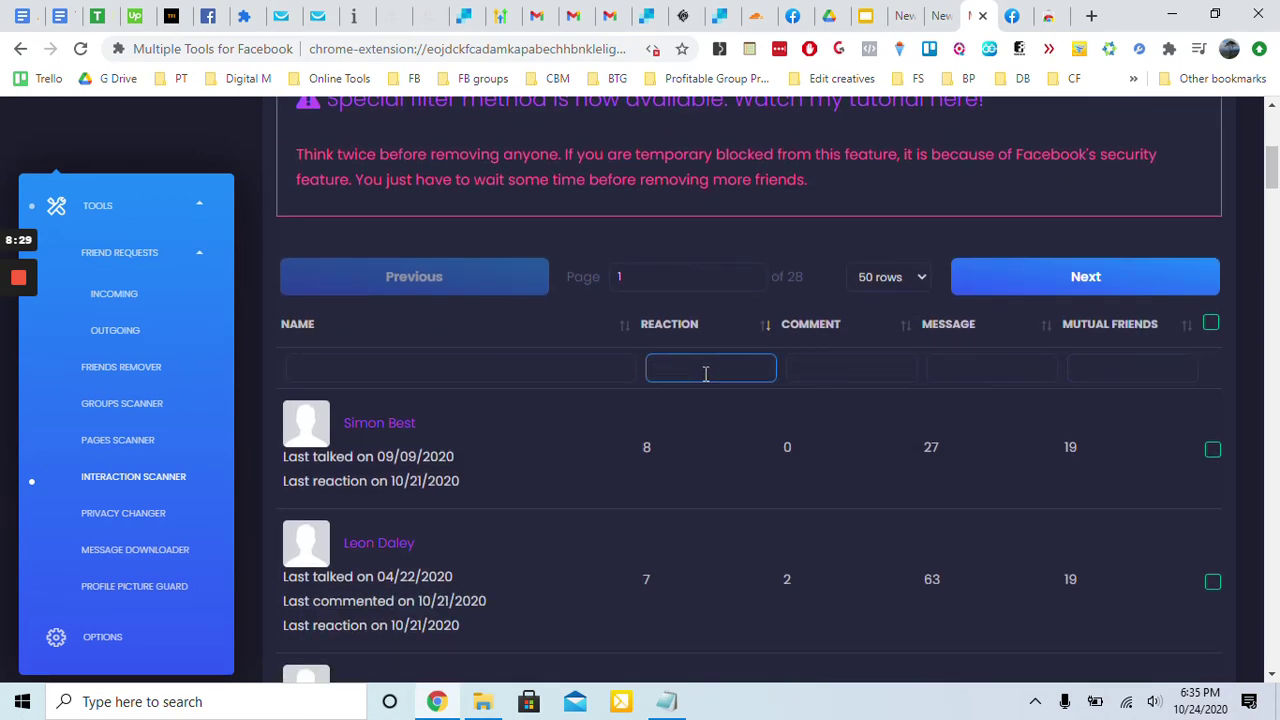
text(0)
click(826, 375)
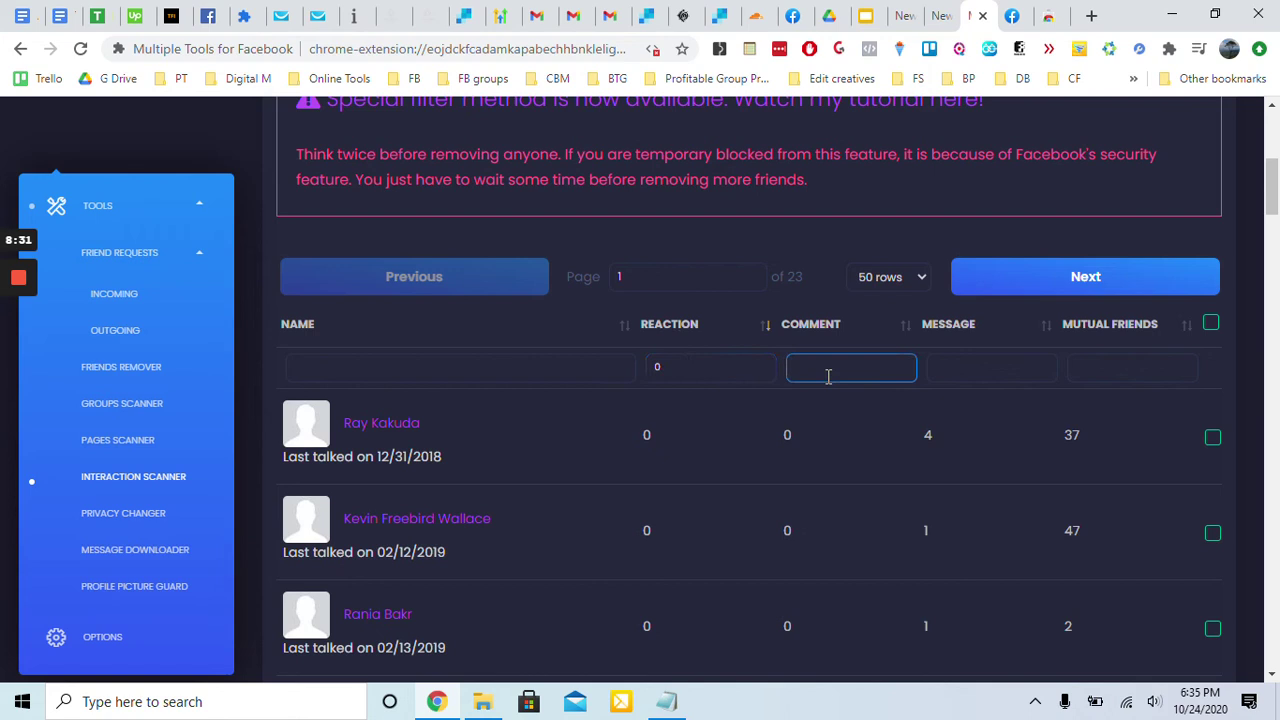
click(962, 368)
text(0)
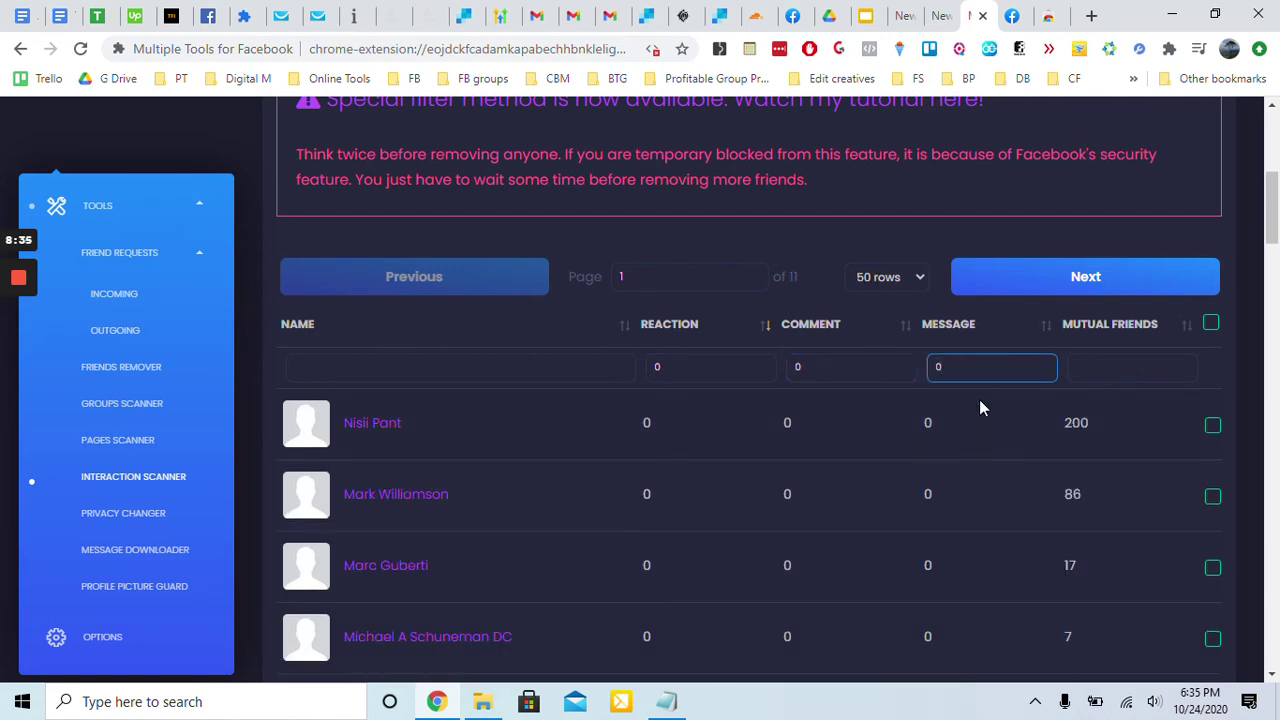
scroll(974, 429, down, 2)
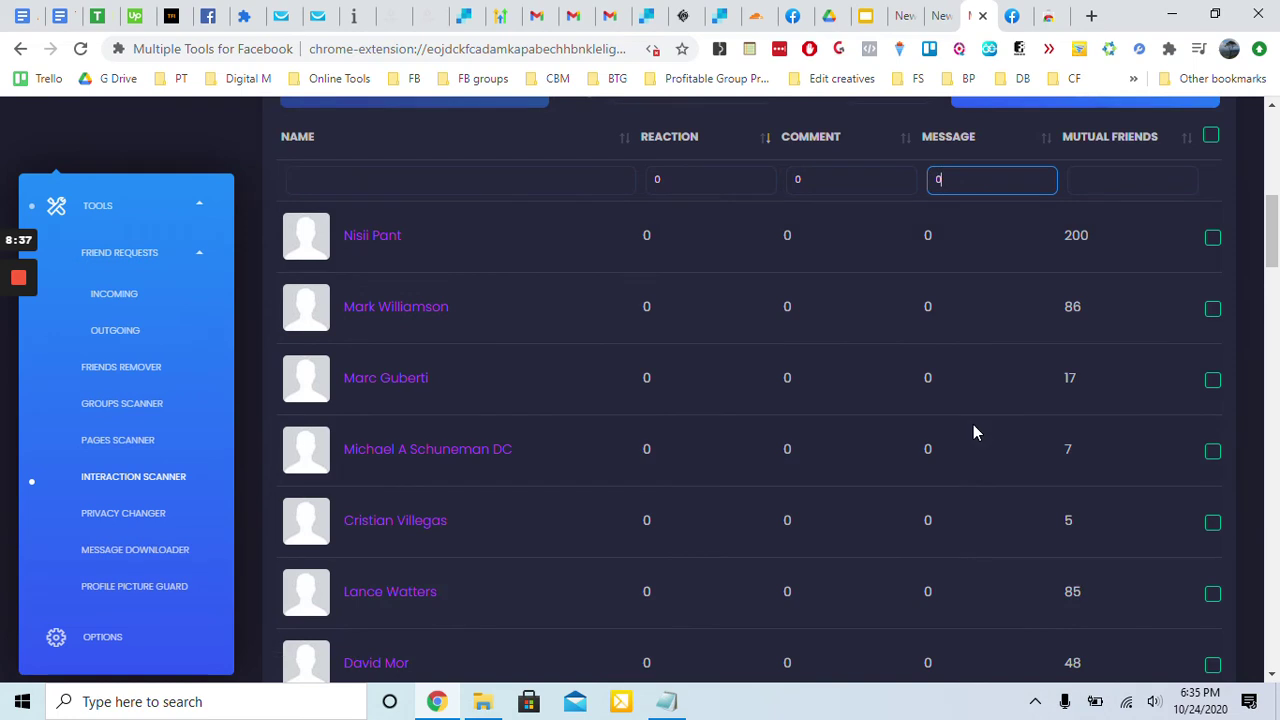
scroll(1147, 302, down, 2)
scroll(1147, 302, up, 3)
click(1129, 274)
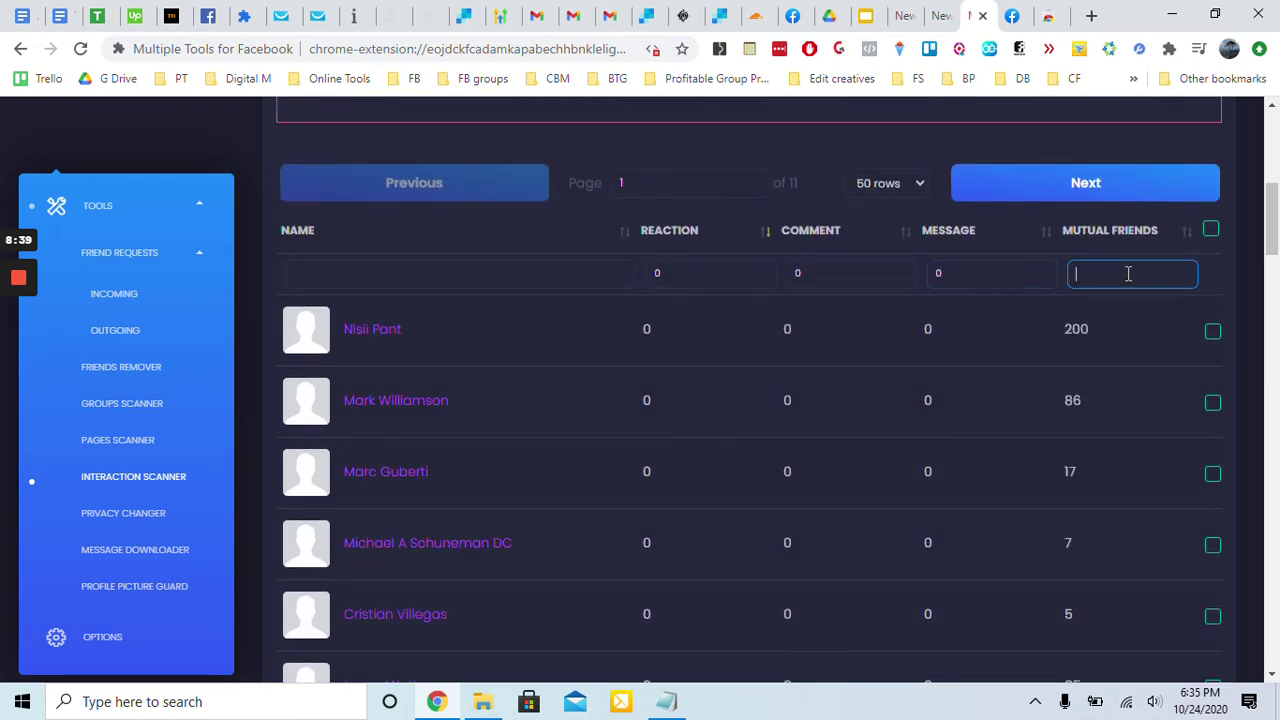
text(0)
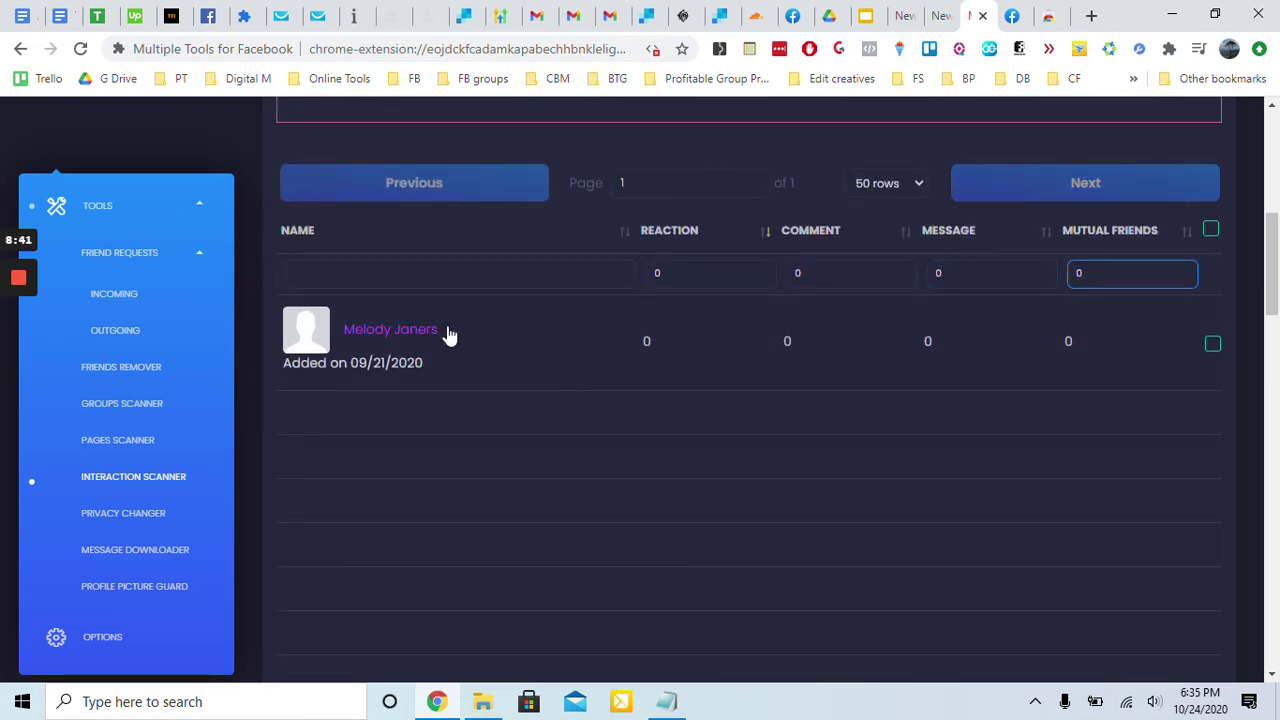
Tick the single remaining friend's checkbox and start the Bye Bye unfriend tool
click(1212, 343)
scroll(845, 246, up, 2)
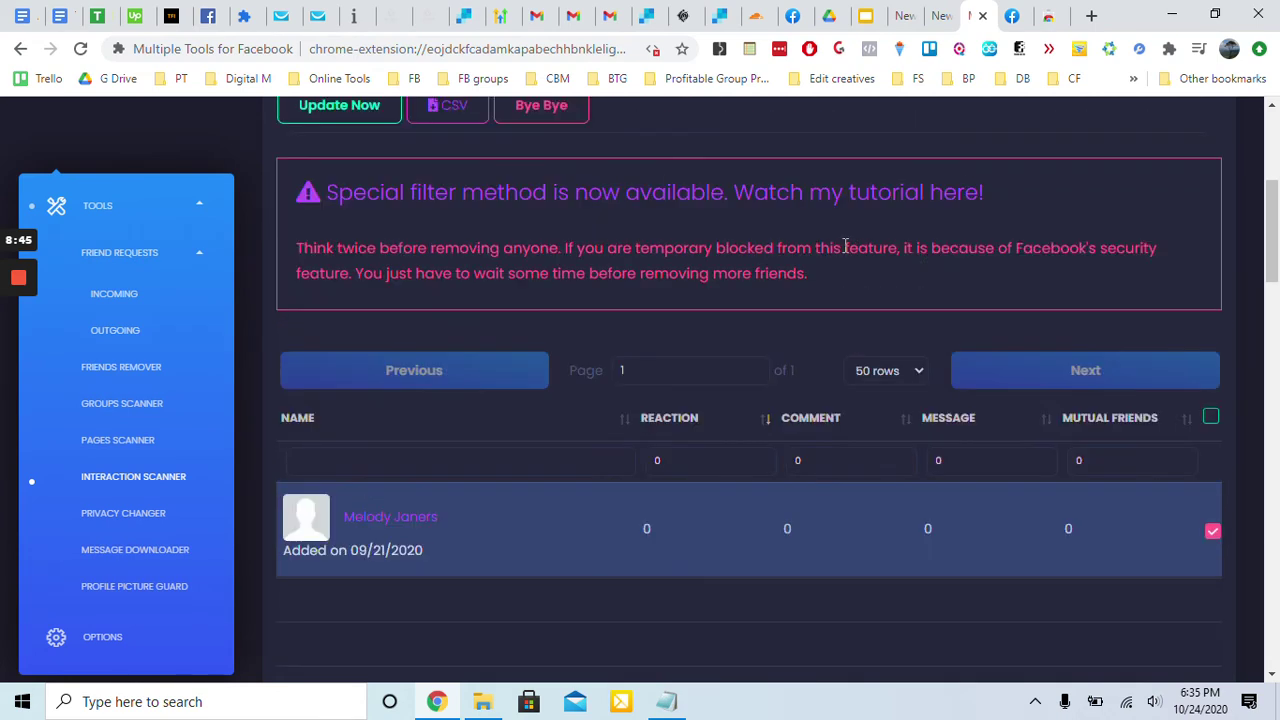
scroll(942, 355, down, 1)
click(1212, 438)
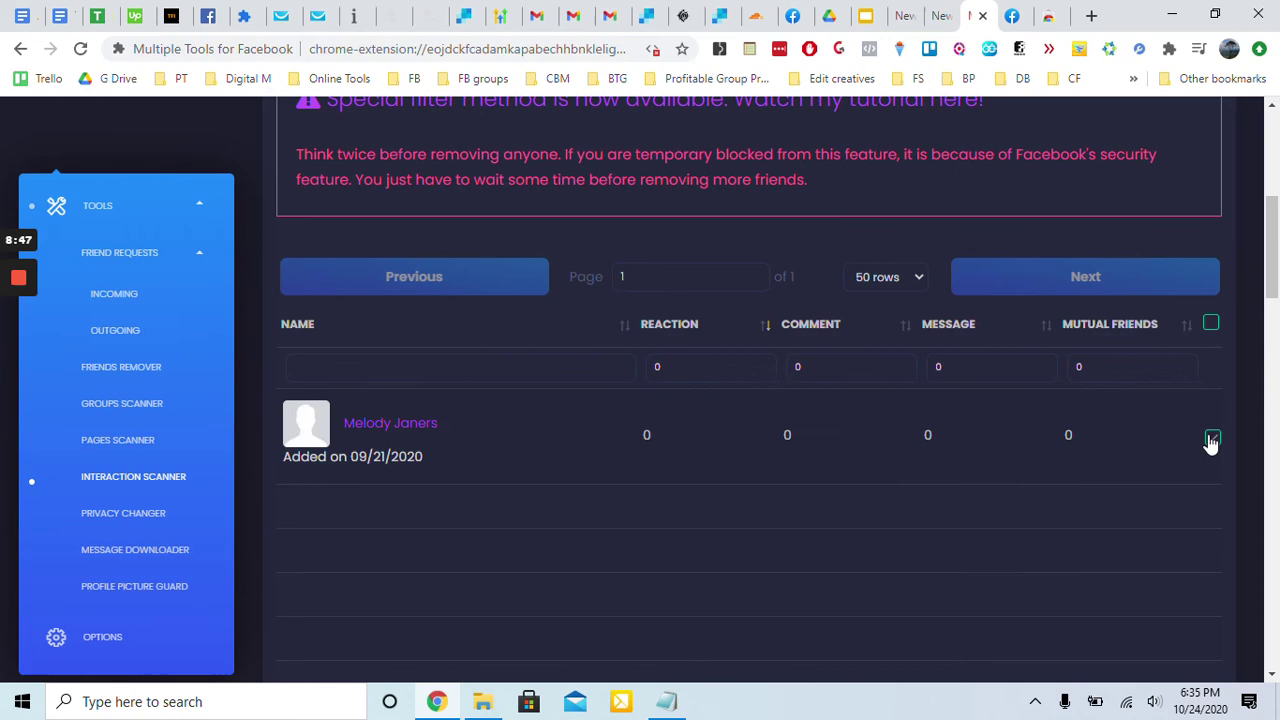
scroll(1202, 443, up, 3)
scroll(1202, 443, down, 2)
click(1213, 530)
scroll(1213, 530, up, 2)
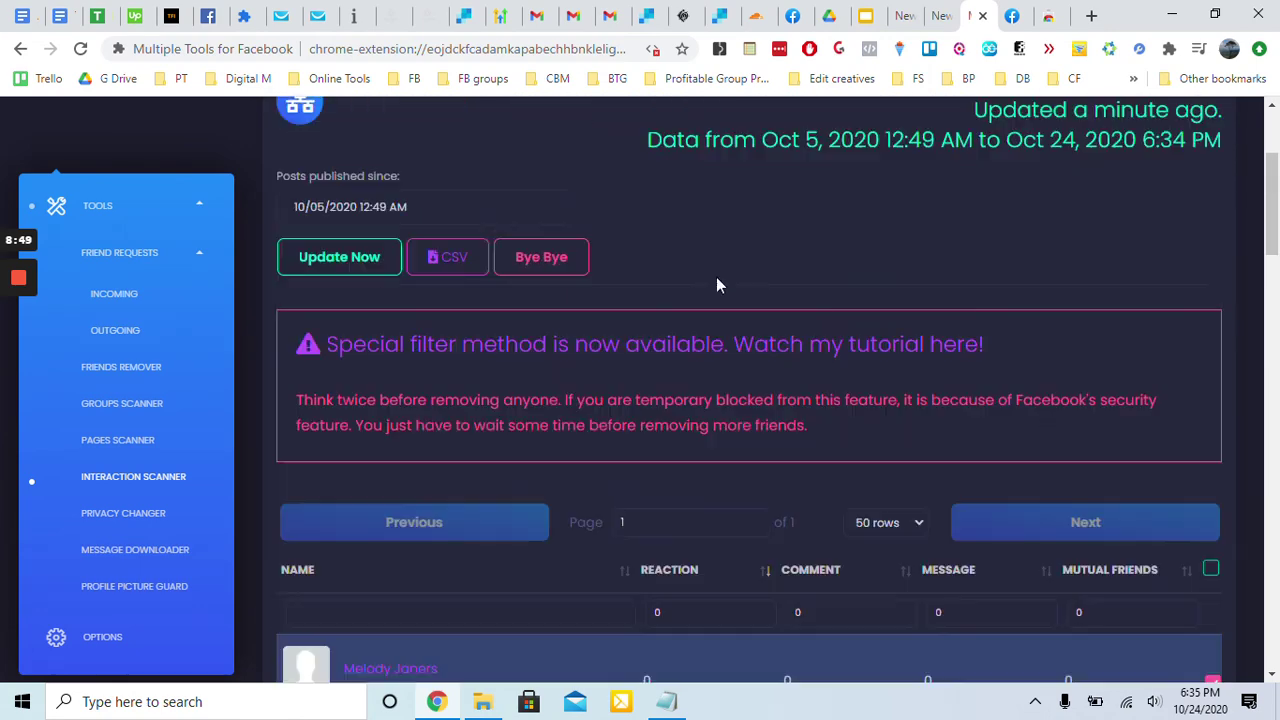
click(515, 315)
Confirm Unfriend, check the profile now shows Add Friend, and close the extra tabs
click(676, 484)
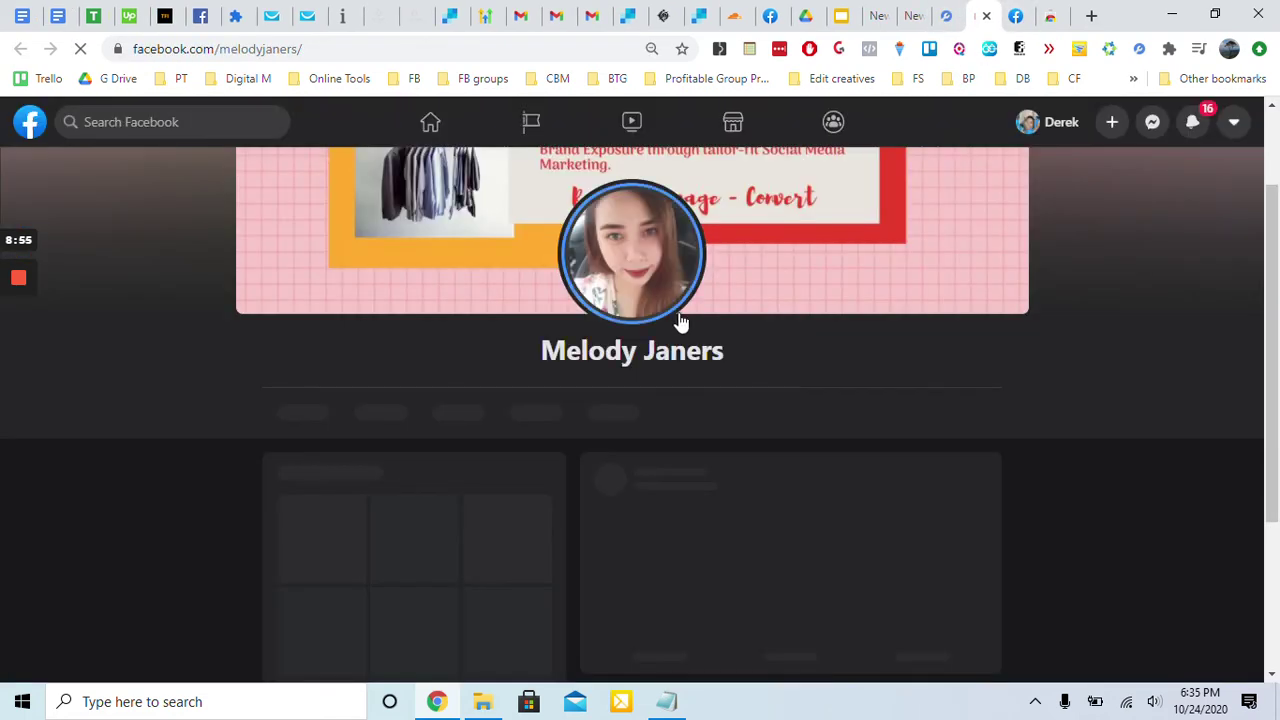
scroll(678, 336, down, 3)
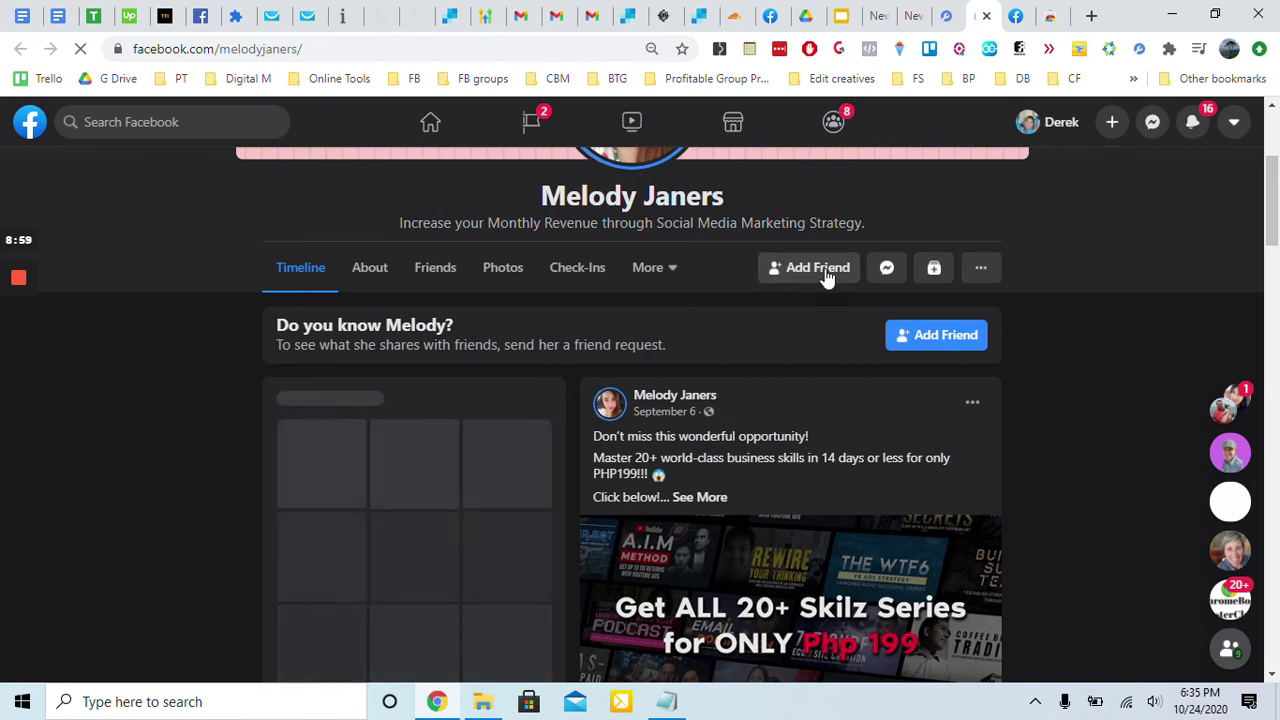
click(1018, 14)
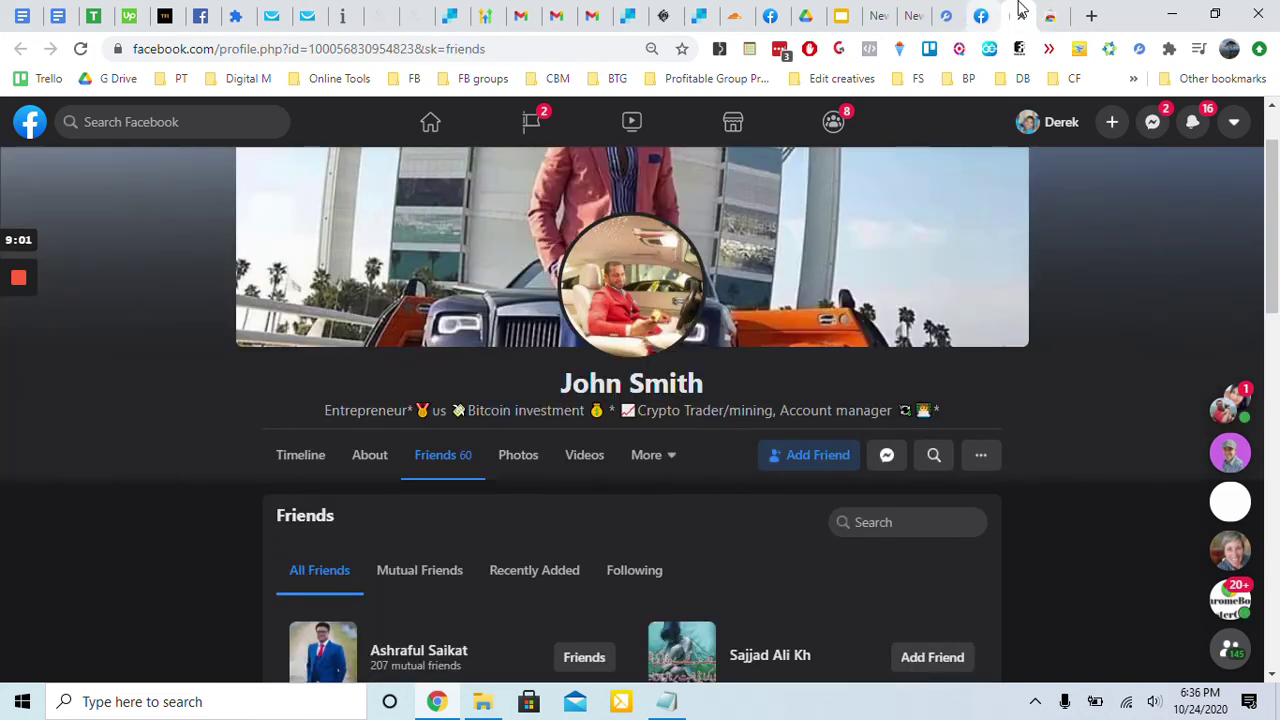
click(1040, 20)
key(ctrl+w)
key(ctrl+w)
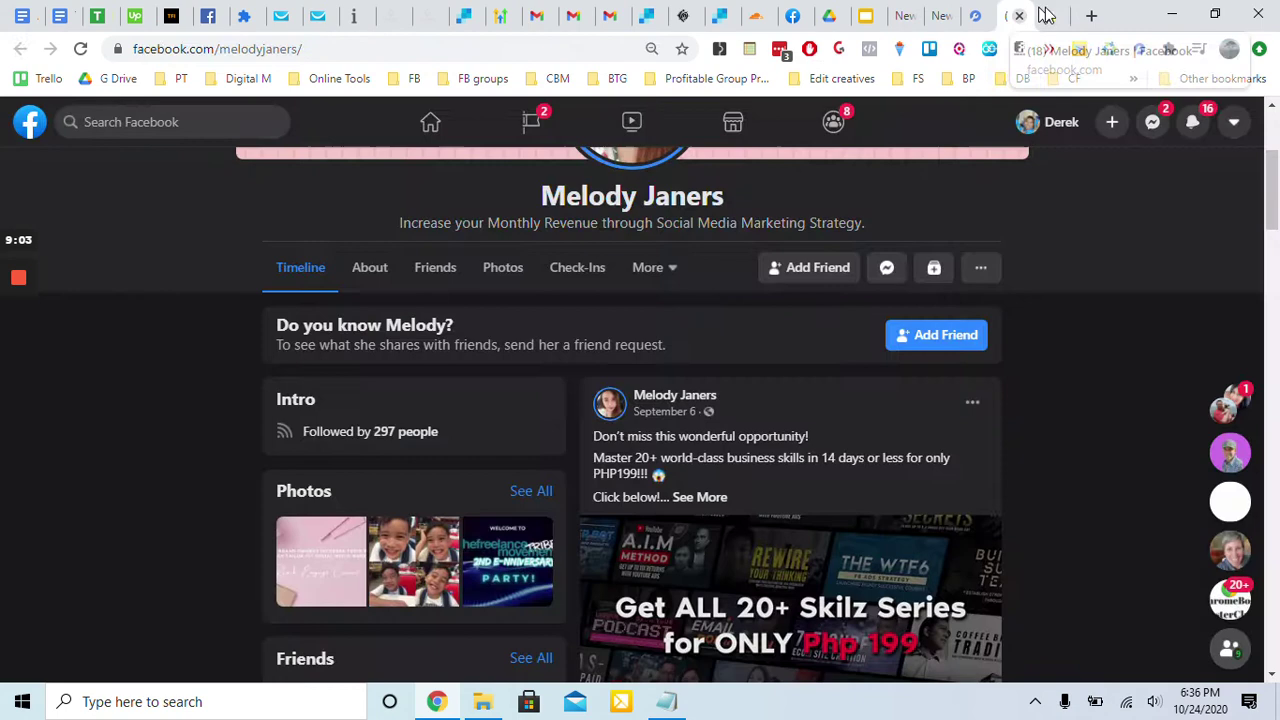
click(1058, 14)
Dismiss the job-finished notice and clear the 0 Mutual Friends filter
click(615, 466)
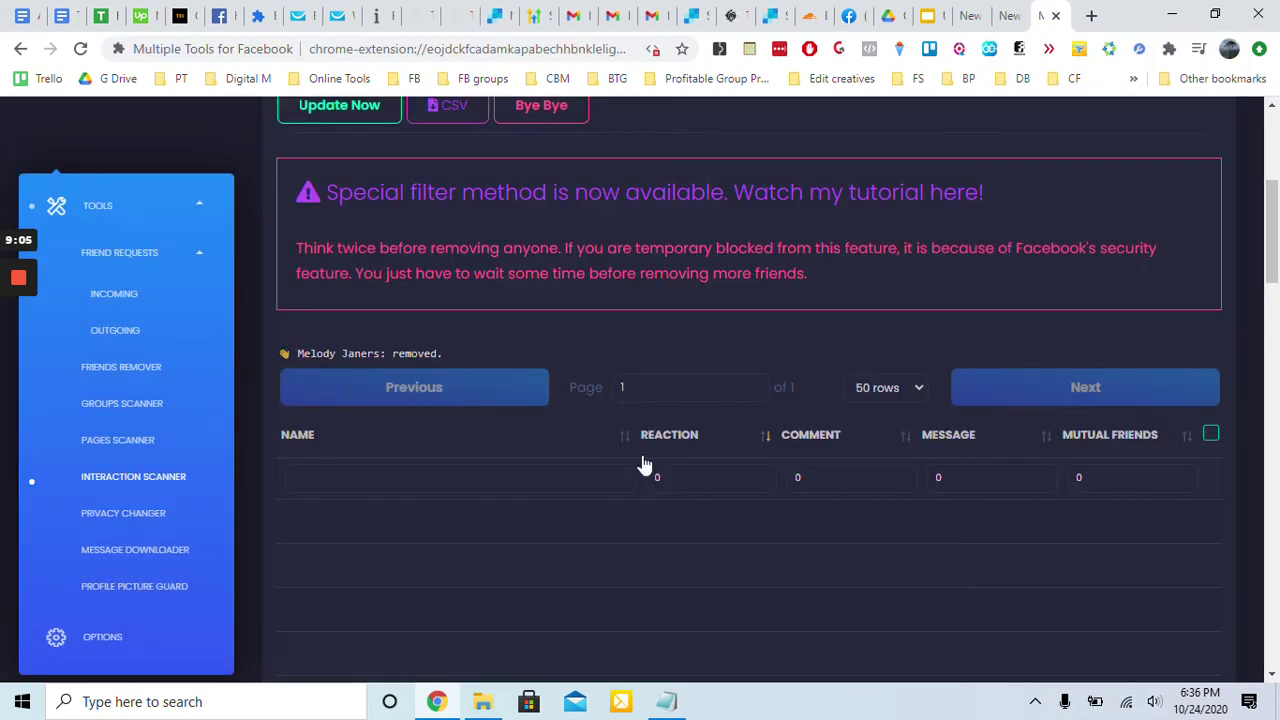
click(1095, 480)
key(BackSpace)
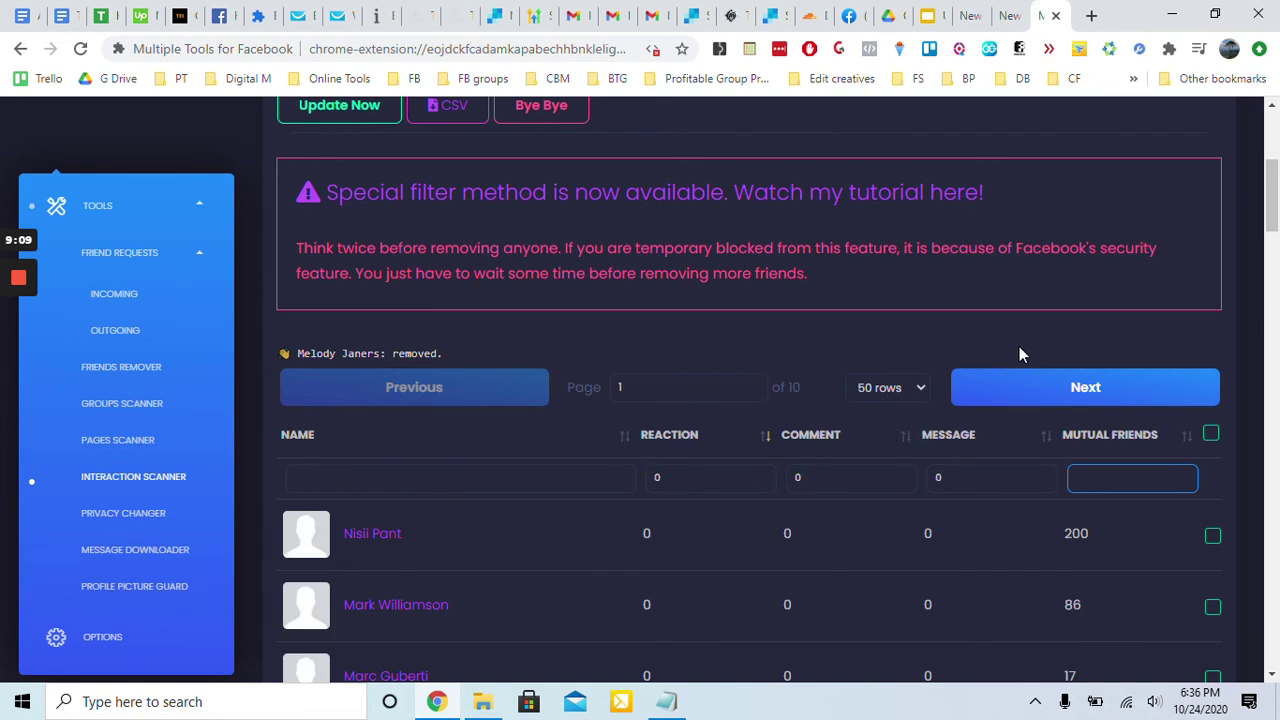
click(1041, 321)
Show 10 friends per page and jump to page 48
scroll(1035, 322, down, 2)
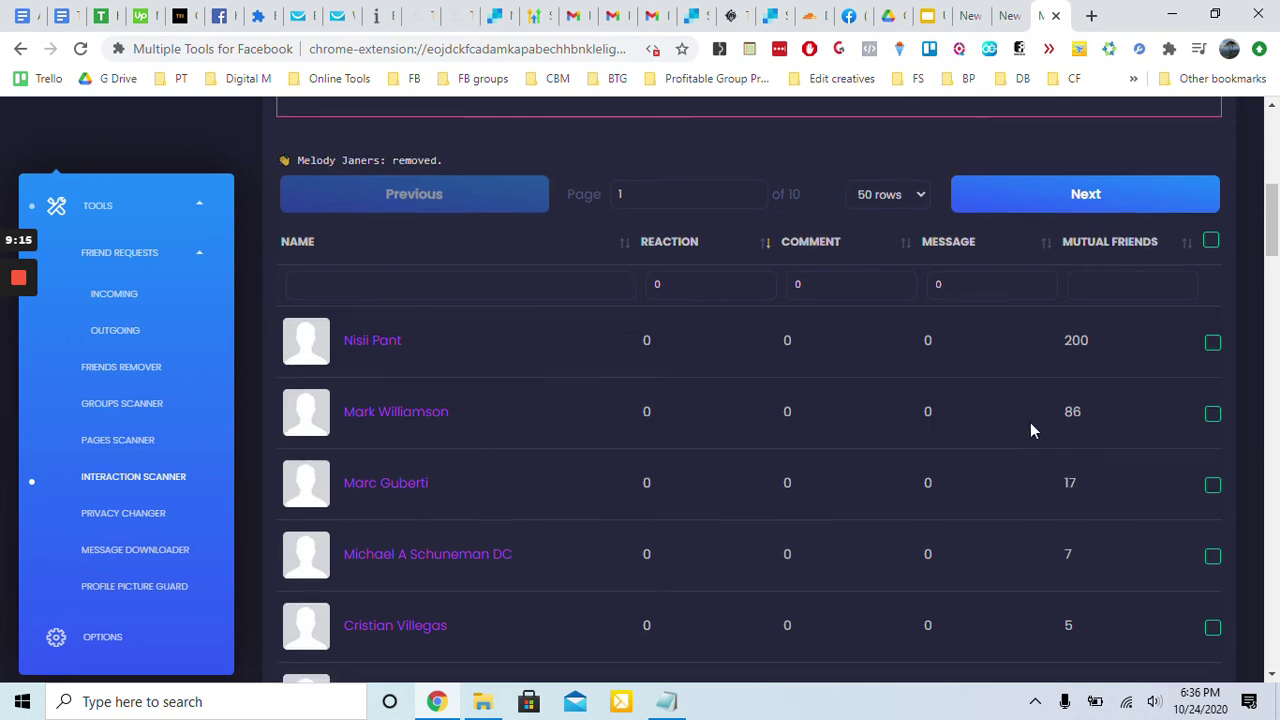
scroll(1031, 428, down, 2)
scroll(903, 388, up, 4)
click(918, 386)
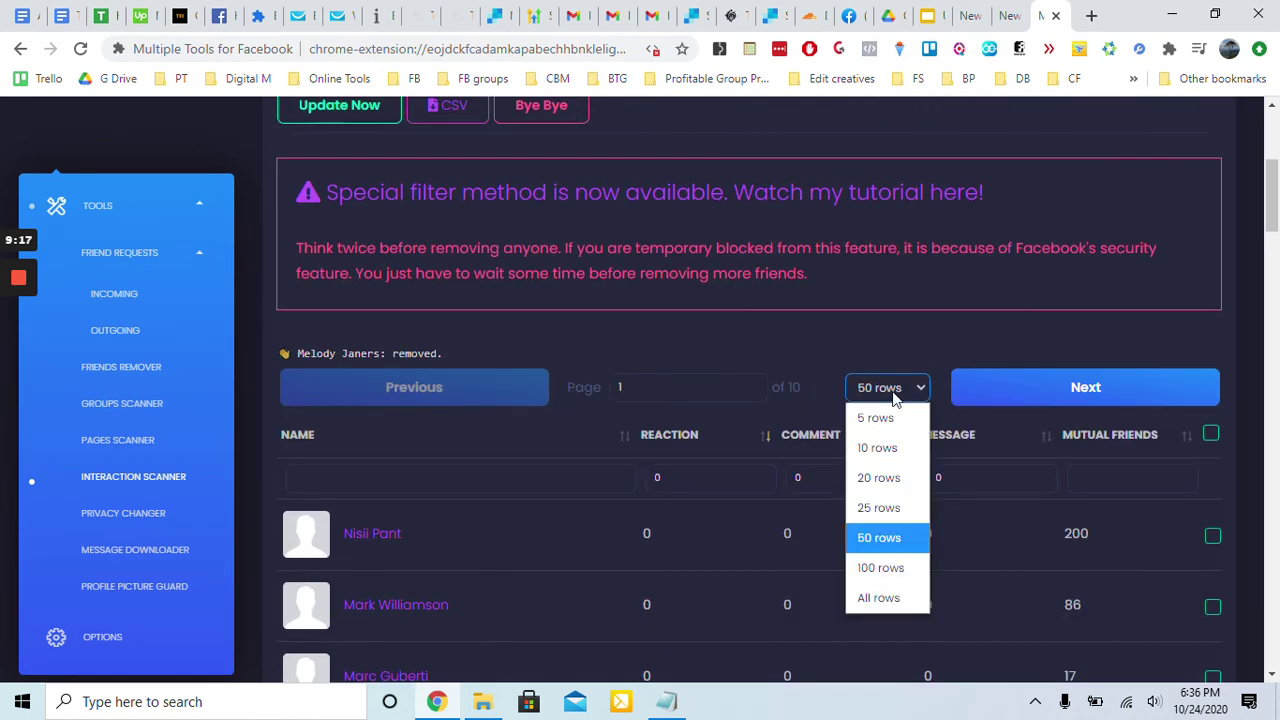
click(885, 447)
drag(714, 386, 571, 384)
text(50)
key(BackSpace)
key(BackSpace)
text(48)
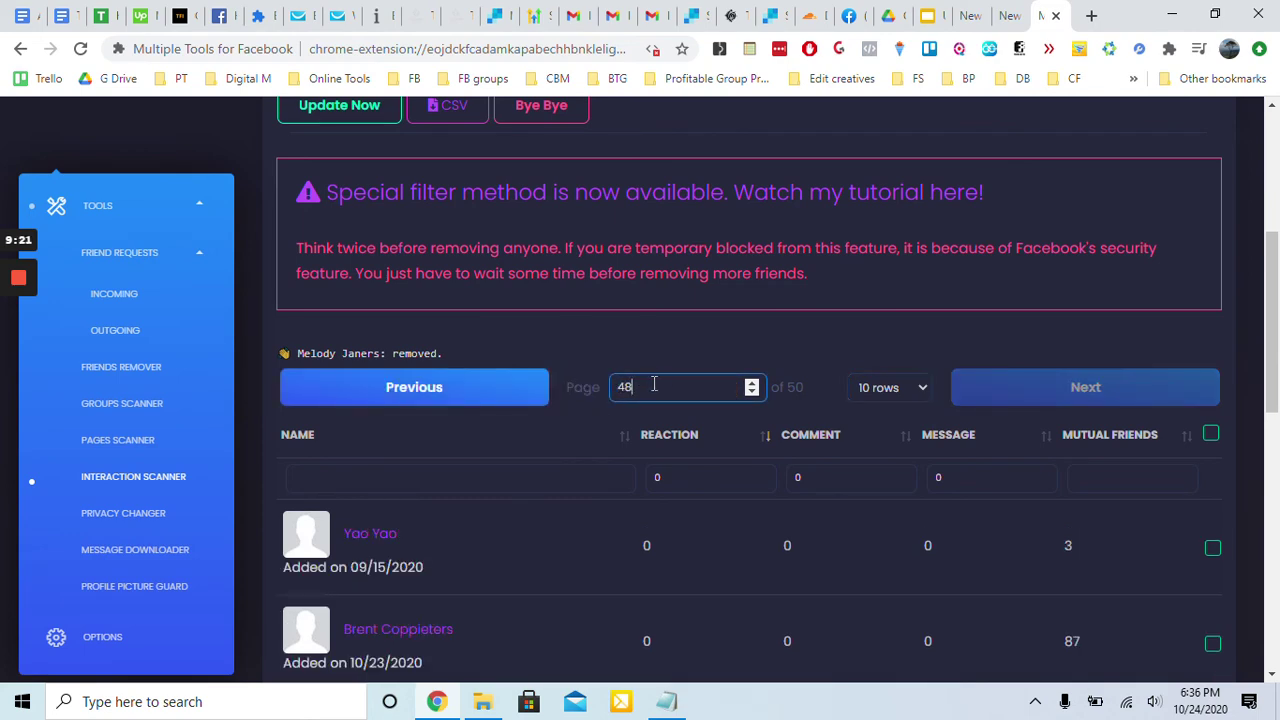
Select all friends on page 48 with the header checkbox, then untick two to keep
scroll(637, 478, down, 2)
scroll(446, 374, down, 5)
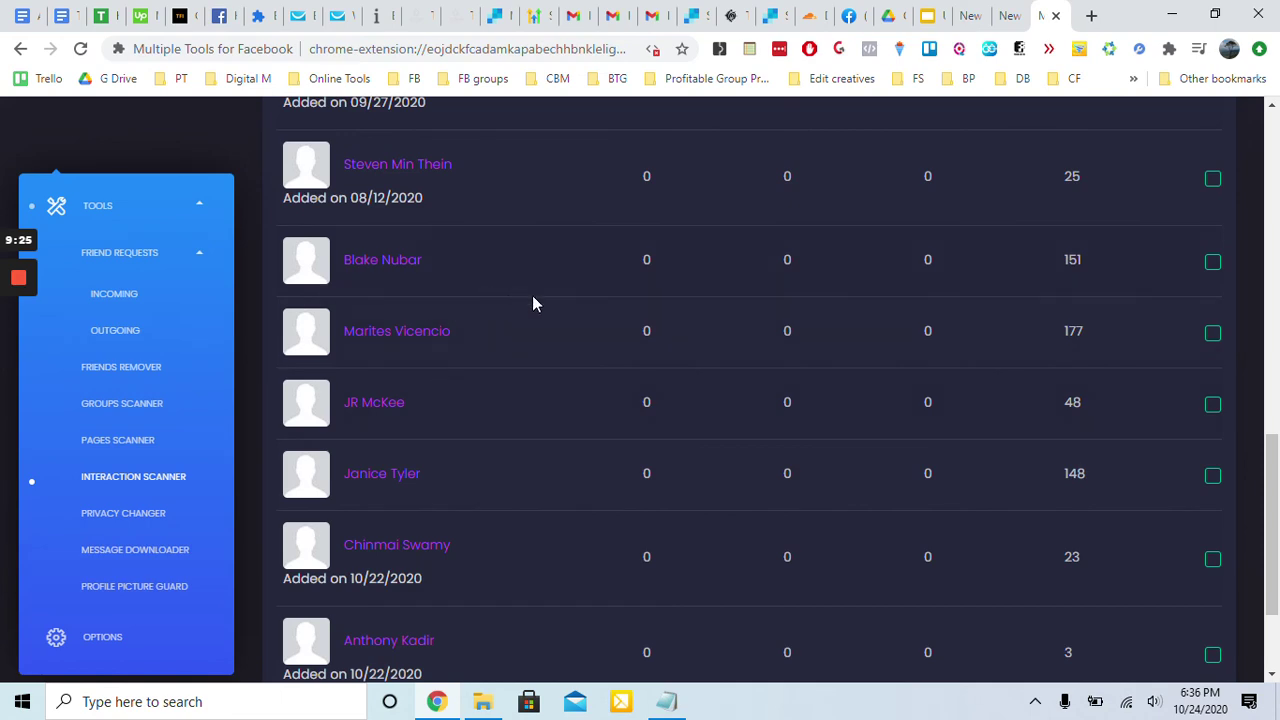
scroll(611, 405, down, 2)
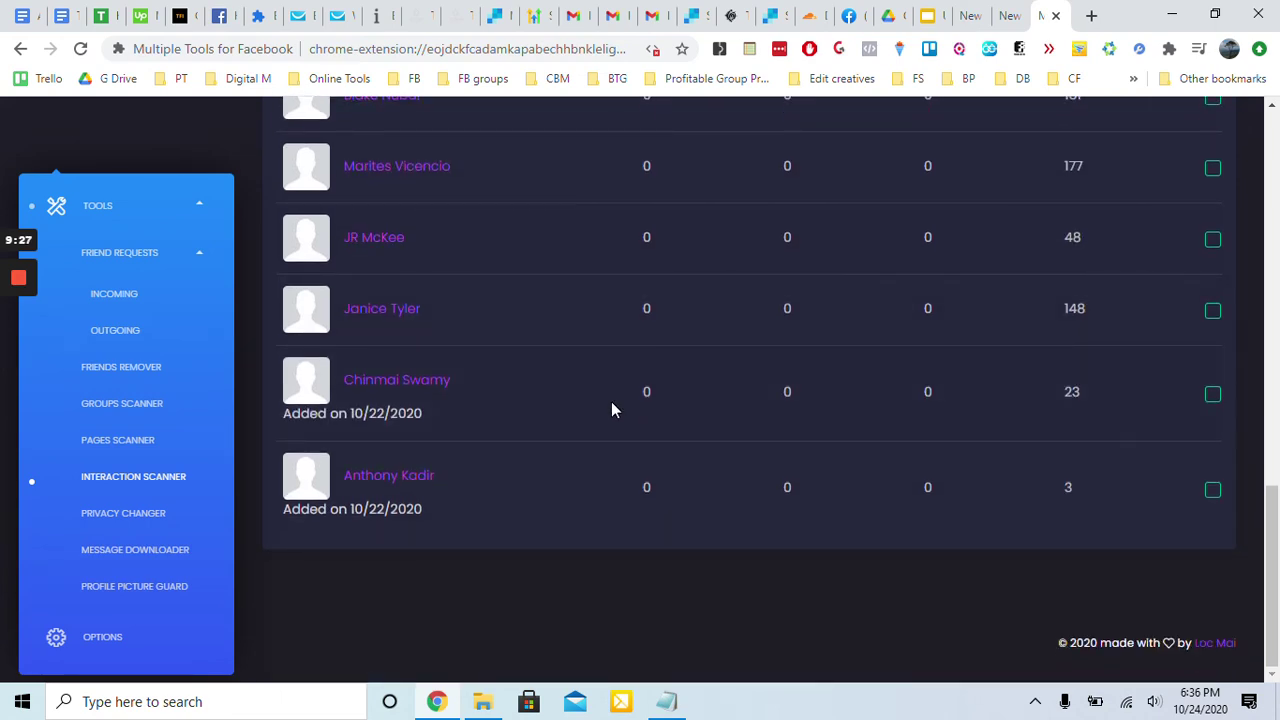
scroll(611, 401, up, 6)
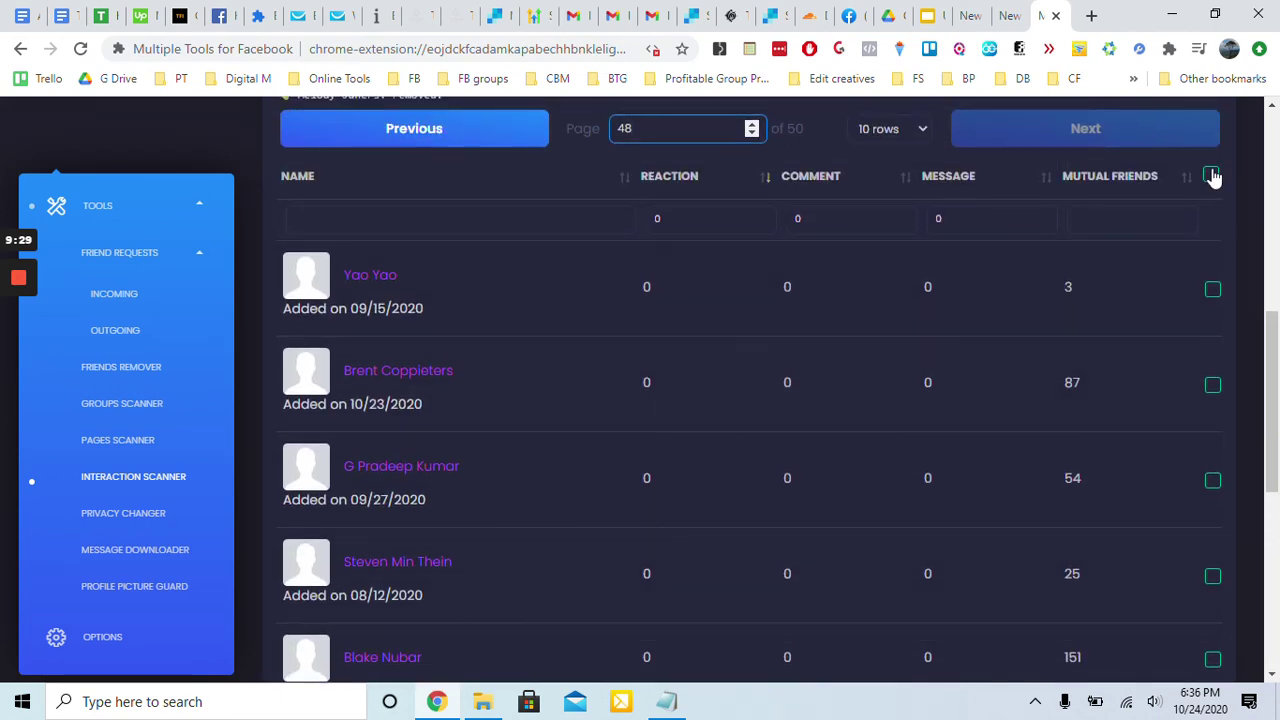
click(1211, 176)
scroll(474, 338, down, 3)
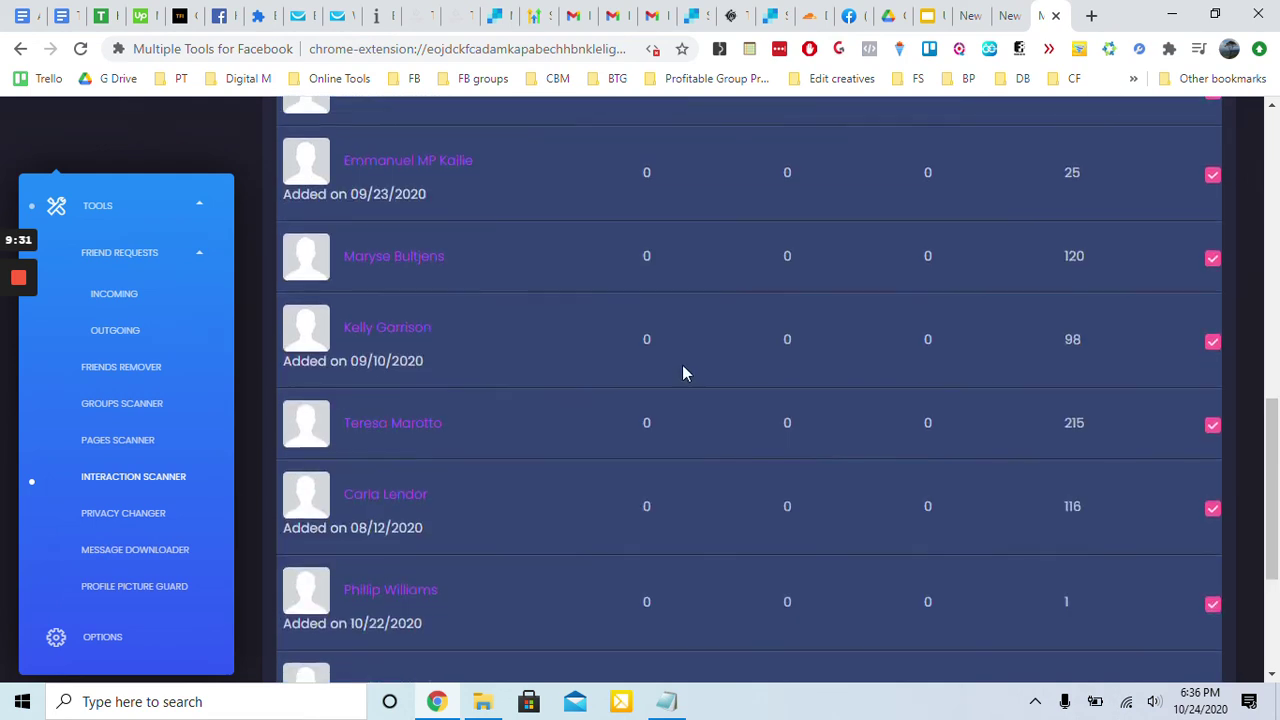
click(1213, 424)
click(1212, 508)
scroll(1205, 508, down, 1)
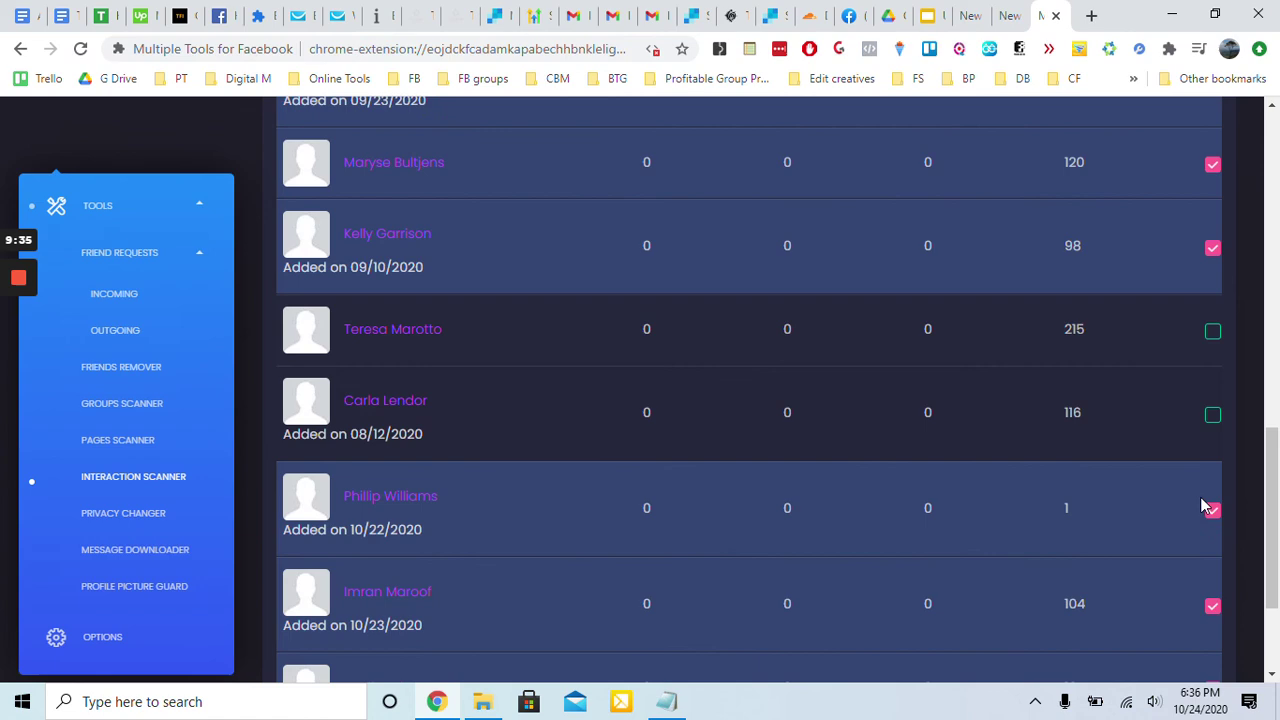
scroll(1184, 512, down, 2)
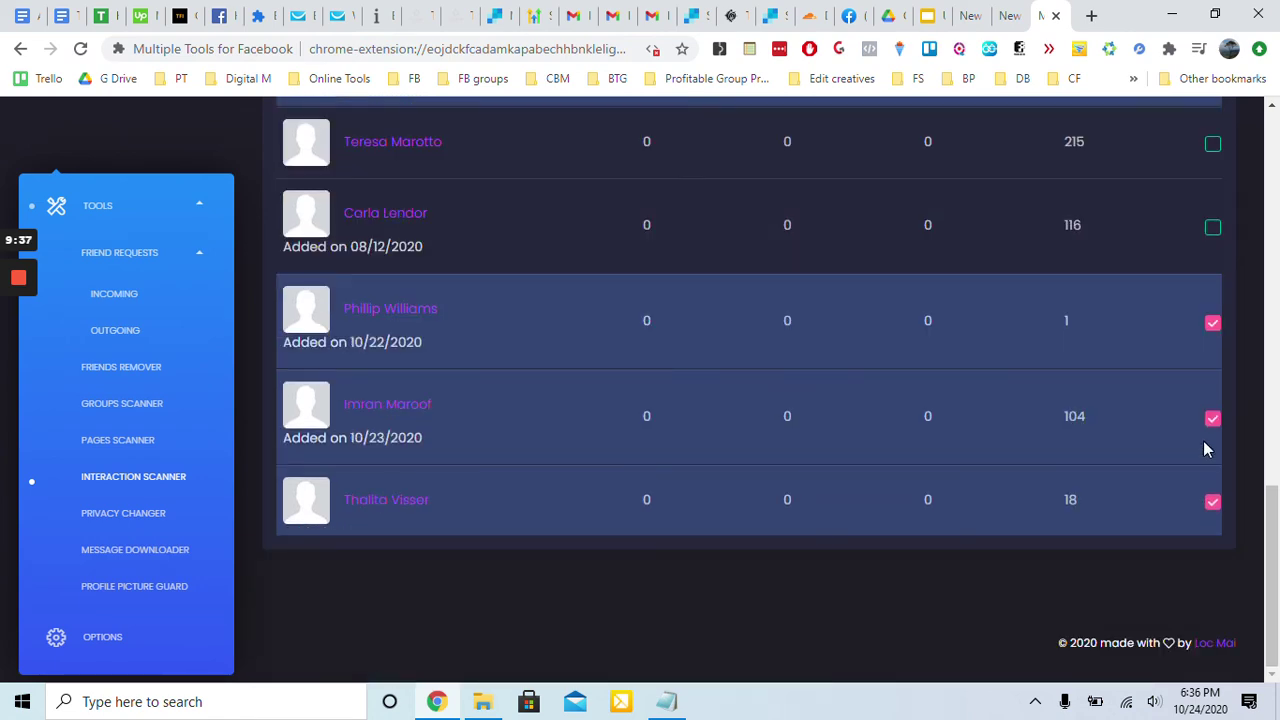
scroll(1203, 449, up, 6)
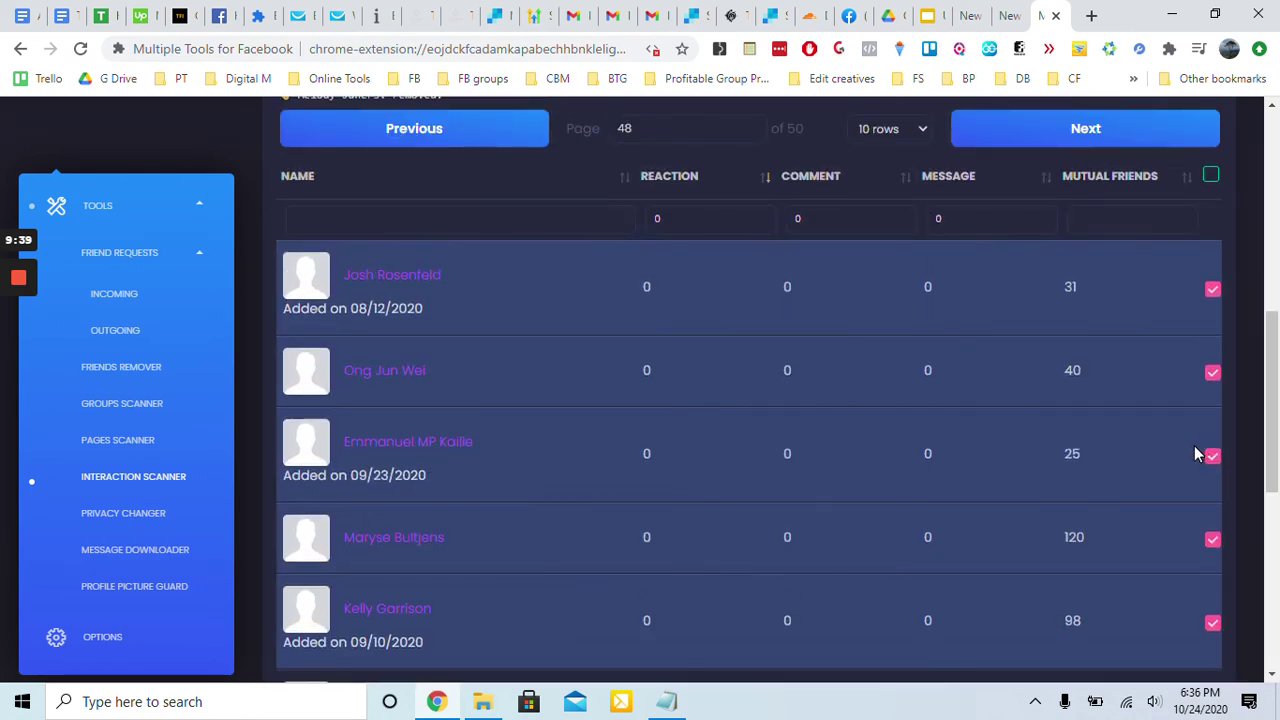
scroll(1190, 450, up, 2)
scroll(1146, 449, down, 3)
scroll(1140, 440, up, 3)
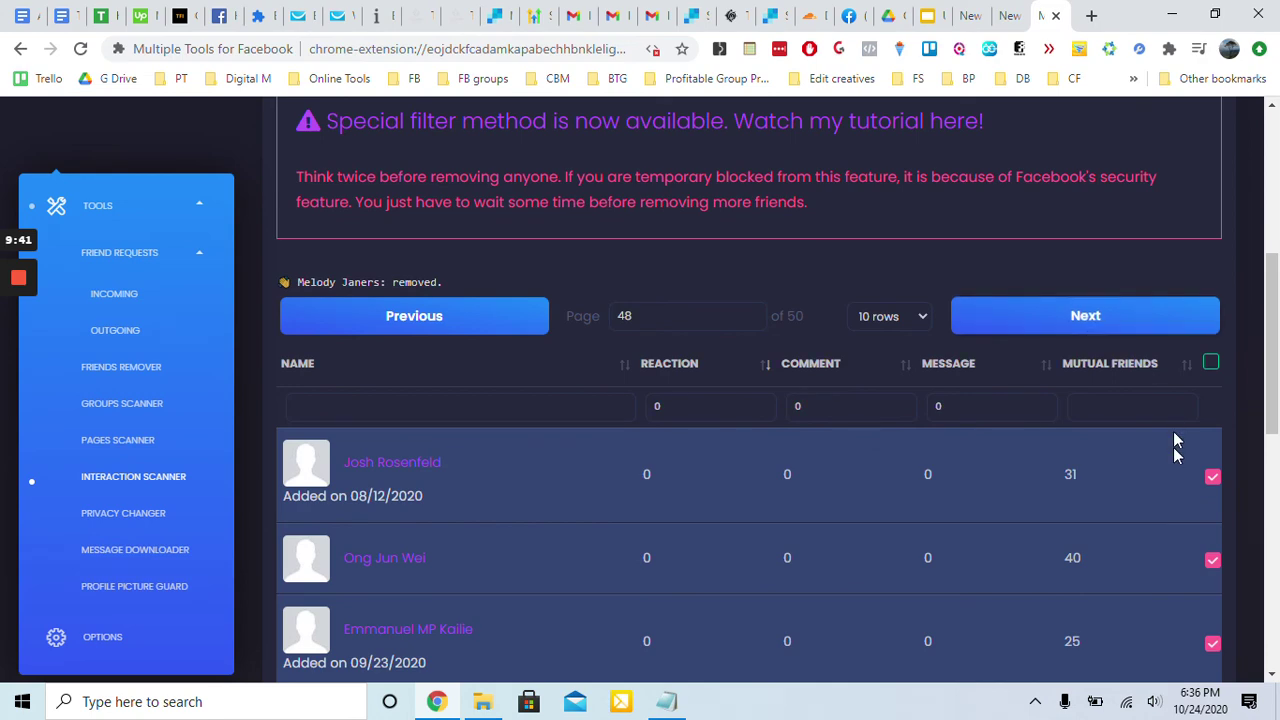
scroll(1180, 460, down, 4)
scroll(1000, 455, up, 6)
scroll(855, 449, down, 1)
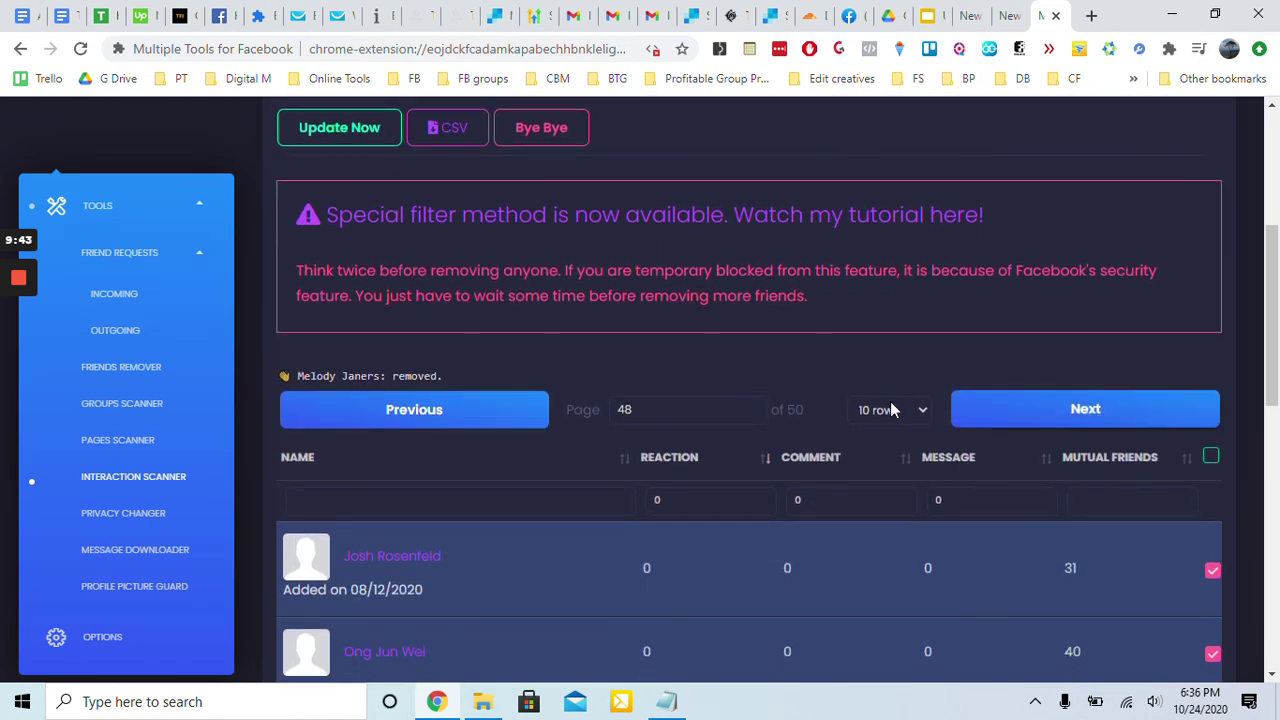
Run Bye Bye on the eight selected friends and confirm Unfriend in the Are you sure? dialog
click(1088, 418)
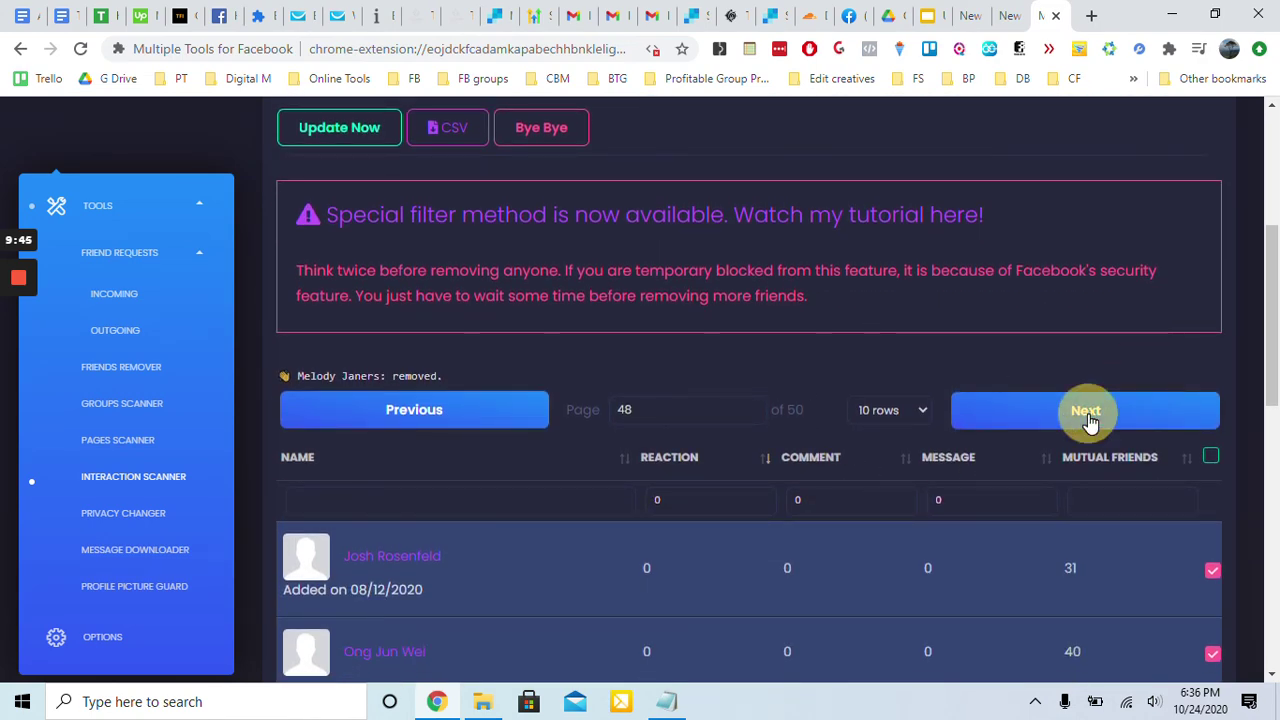
click(510, 127)
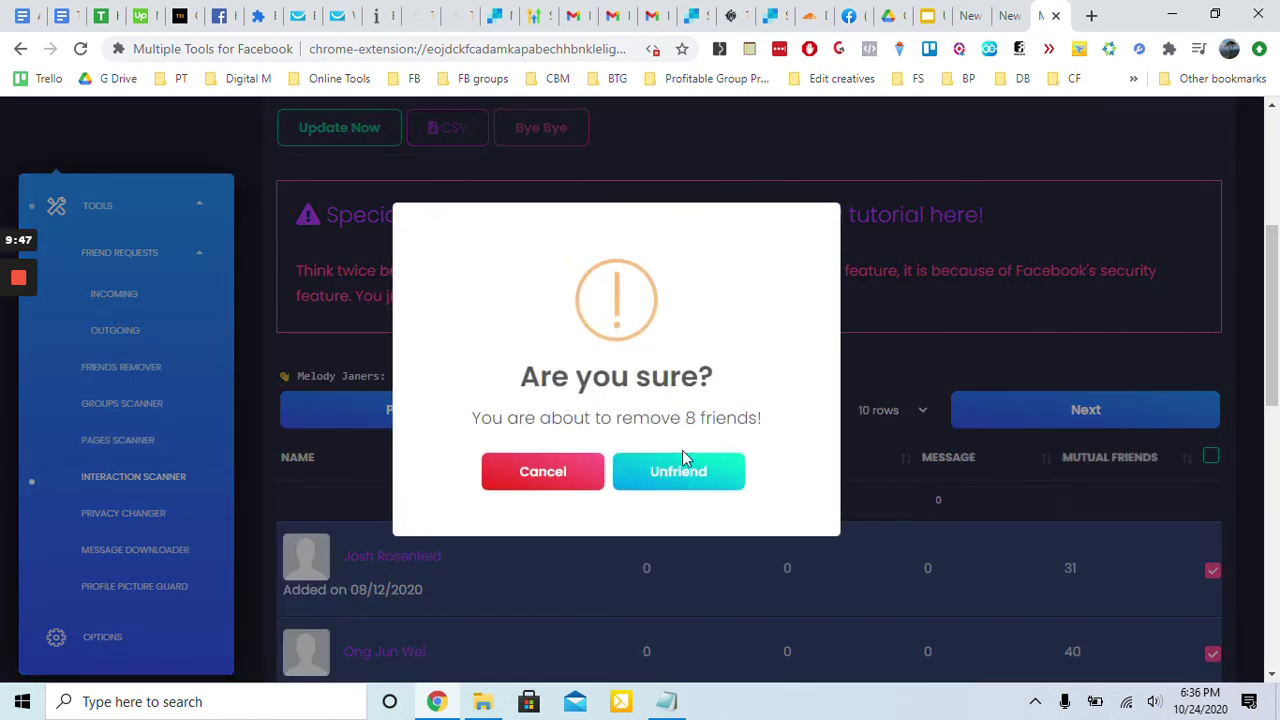
click(682, 468)
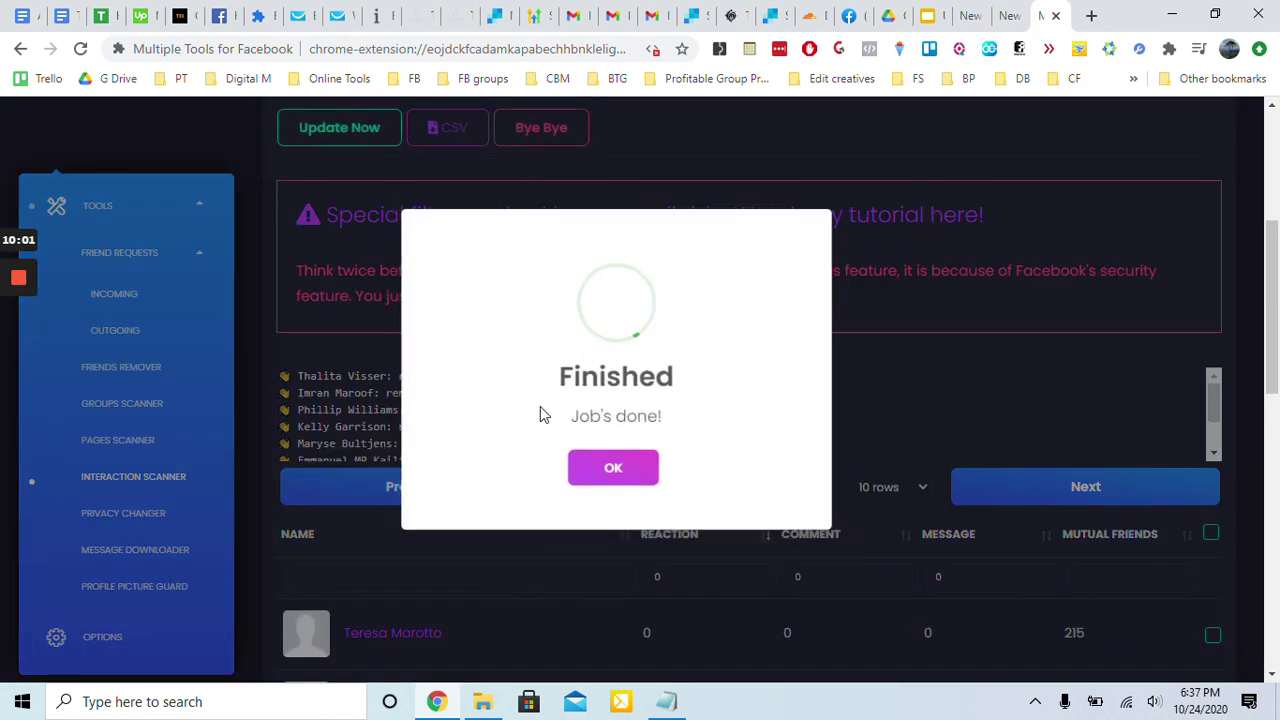
Close the Finished notice with OK and scroll the sidebar menu
click(623, 469)
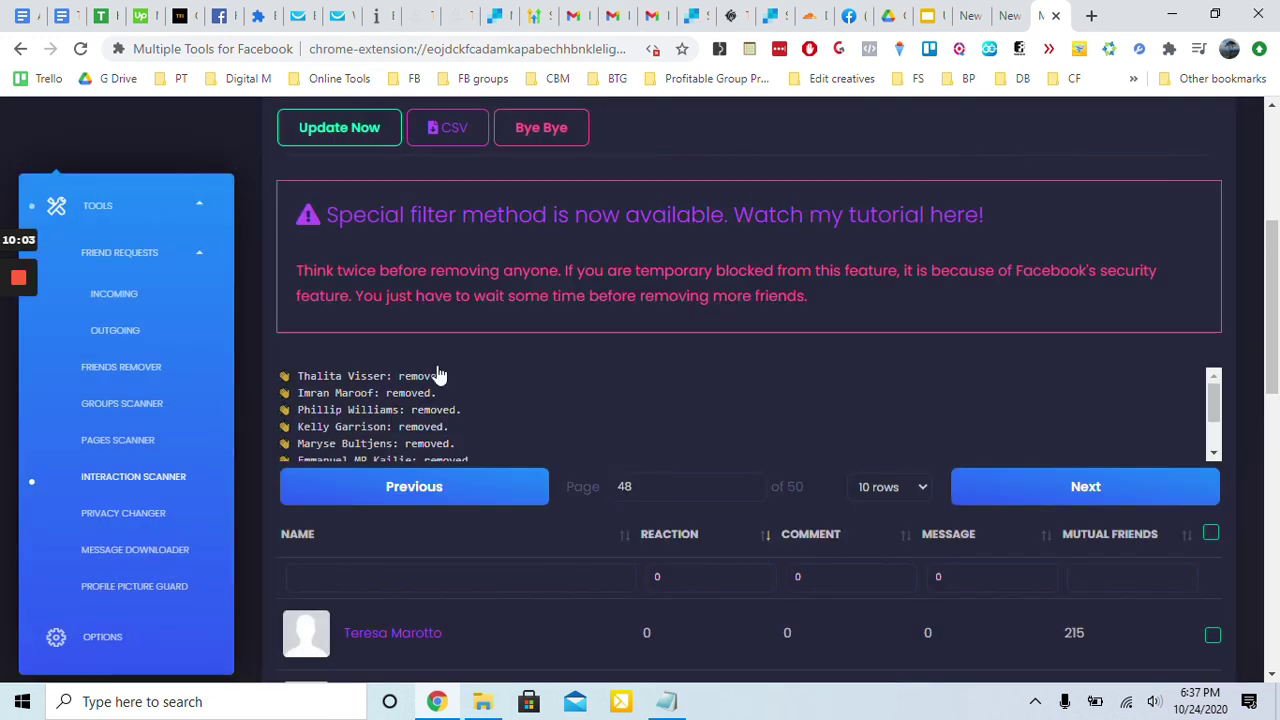
scroll(136, 307, up, 1)
scroll(138, 320, down, 2)
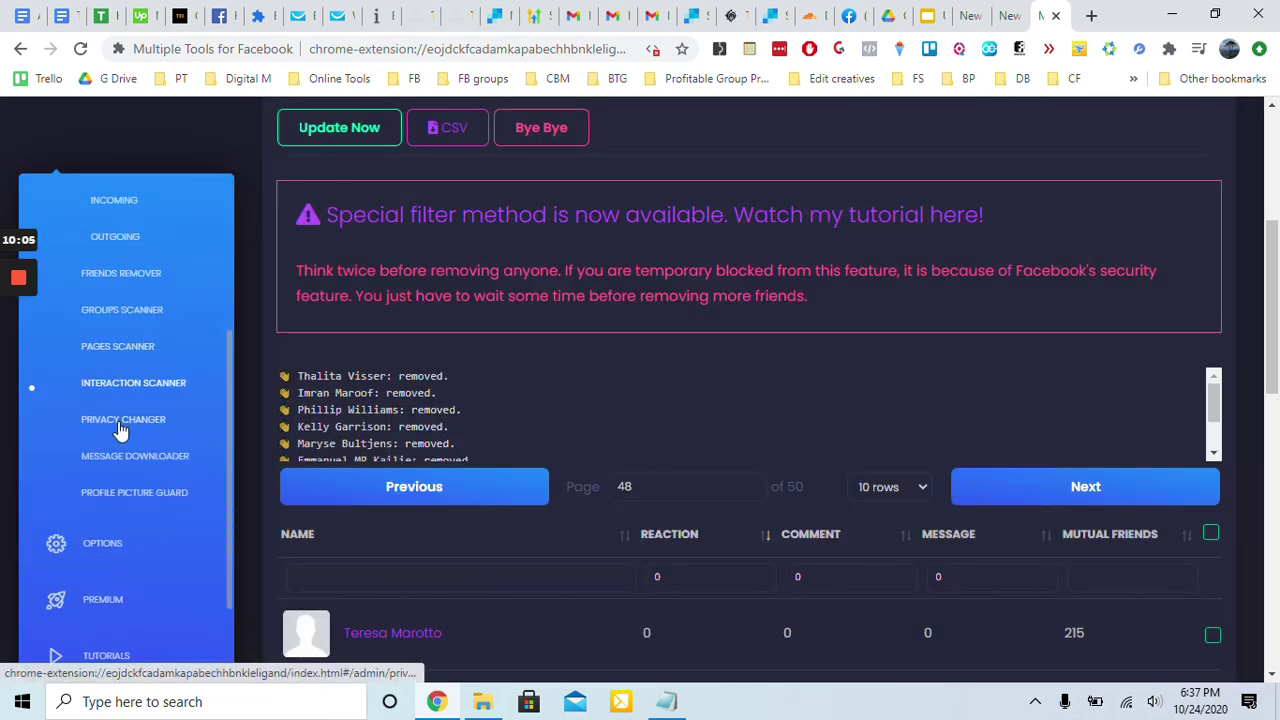